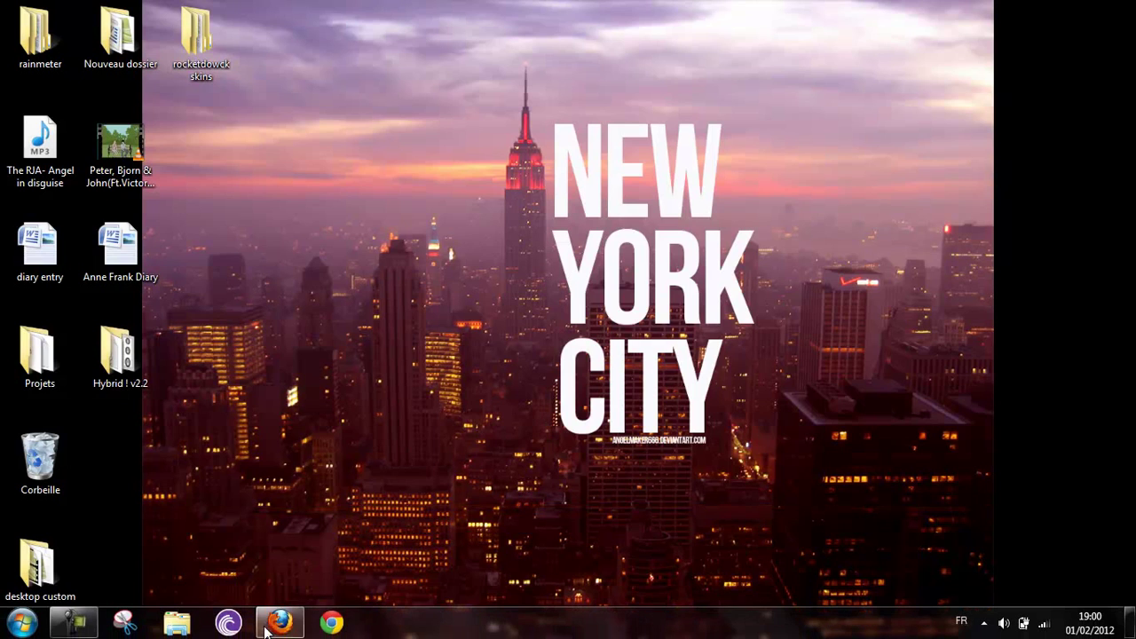
- Switch to Firefox and start saving the RocketDock installer from the RocketDock download page
{"action": "left_click", "coordinate": [279, 626]}
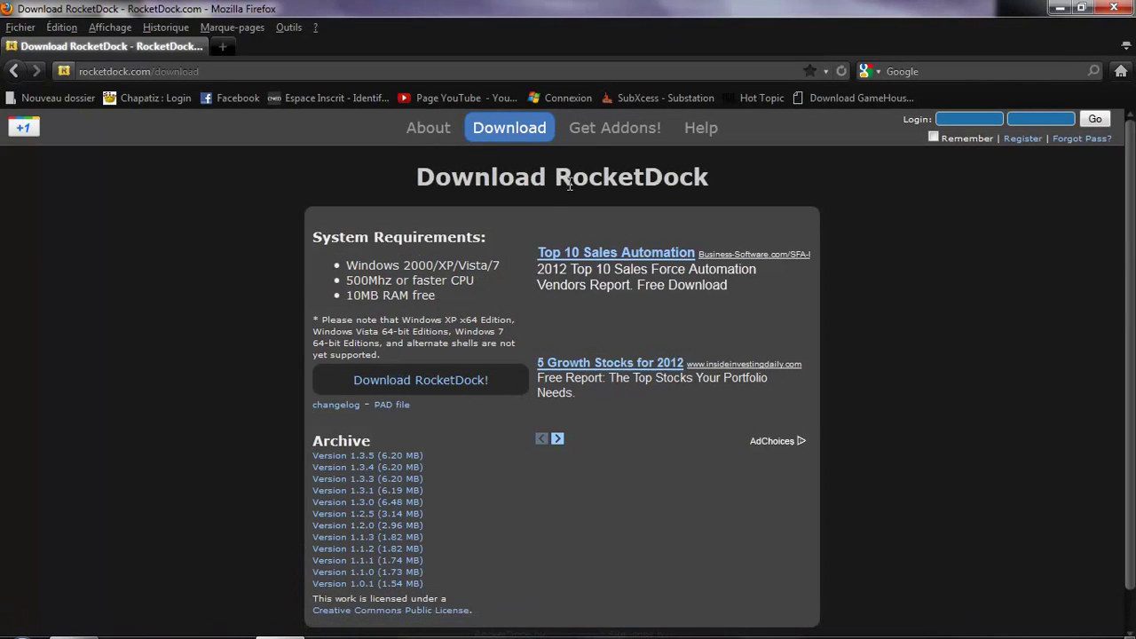
{"action": "left_click_drag", "start_coordinate": [557, 178], "coordinate": [735, 179]}
{"action": "left_click", "coordinate": [734, 179]}
{"action": "left_click_drag", "start_coordinate": [708, 179], "coordinate": [553, 177]}
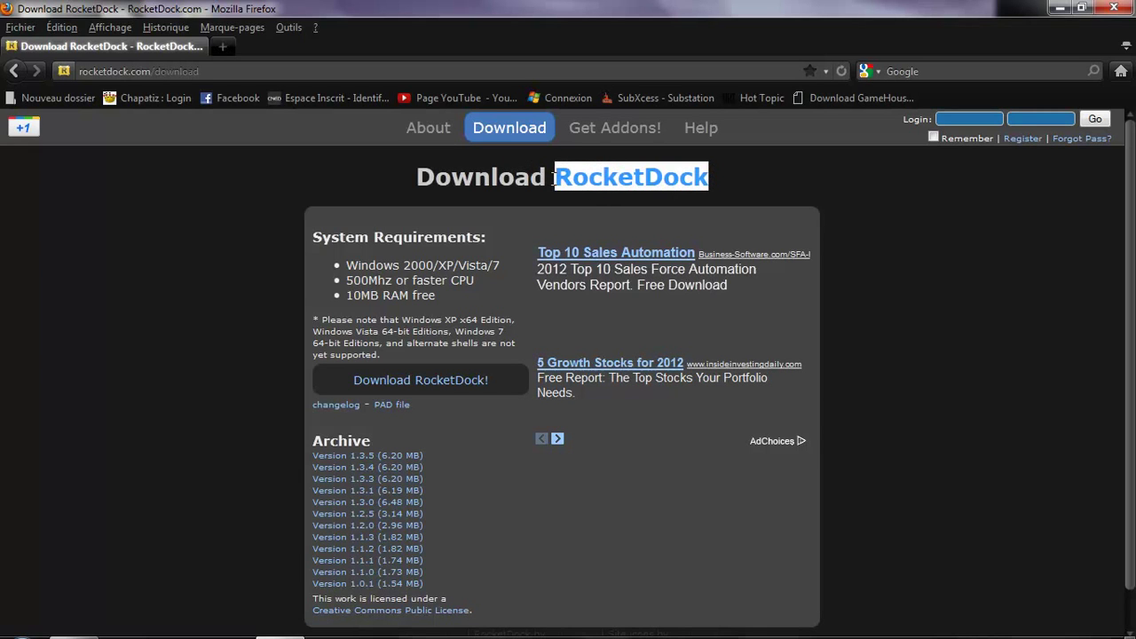
{"action": "left_click", "coordinate": [560, 181]}
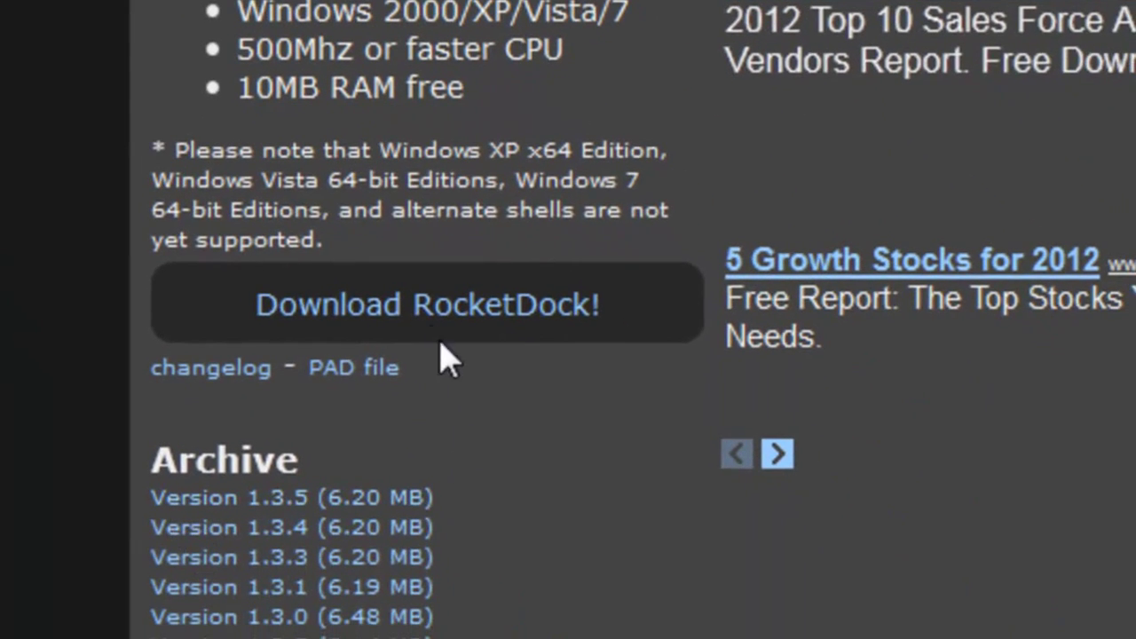
{"action": "left_click_drag", "start_coordinate": [623, 320], "coordinate": [262, 309]}
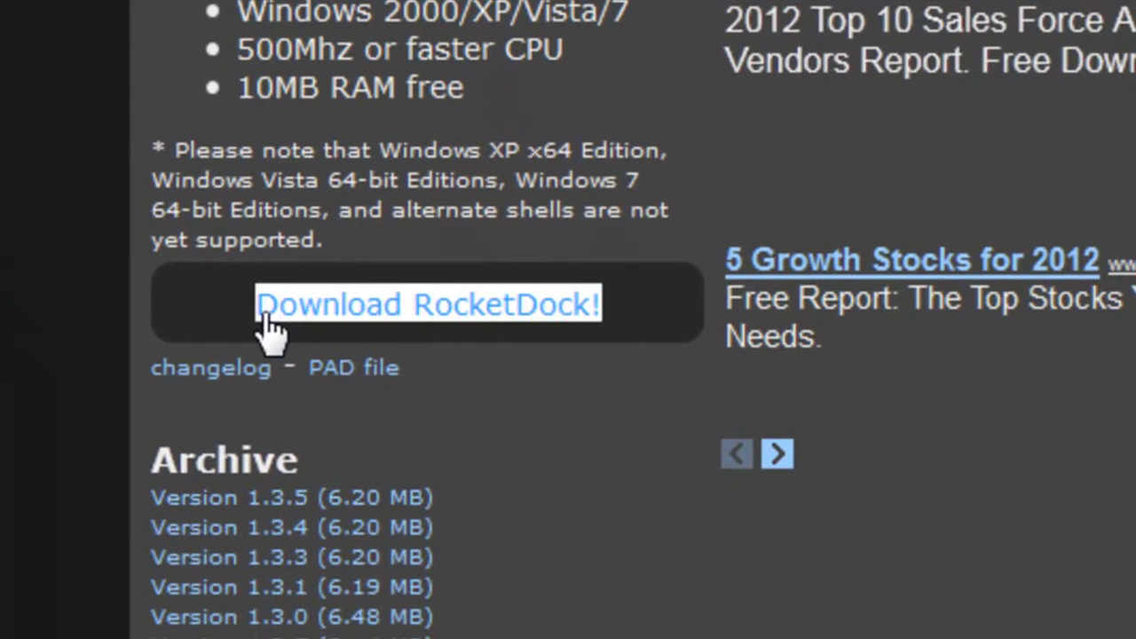
{"action": "left_click", "coordinate": [377, 311]}
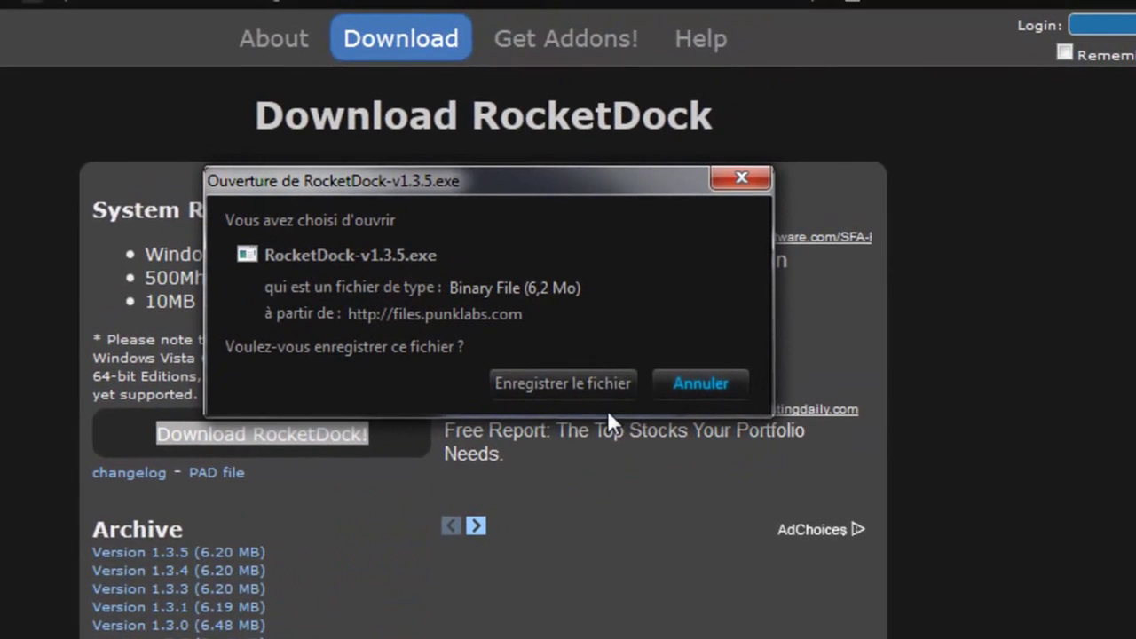
{"action": "left_click", "coordinate": [562, 380]}
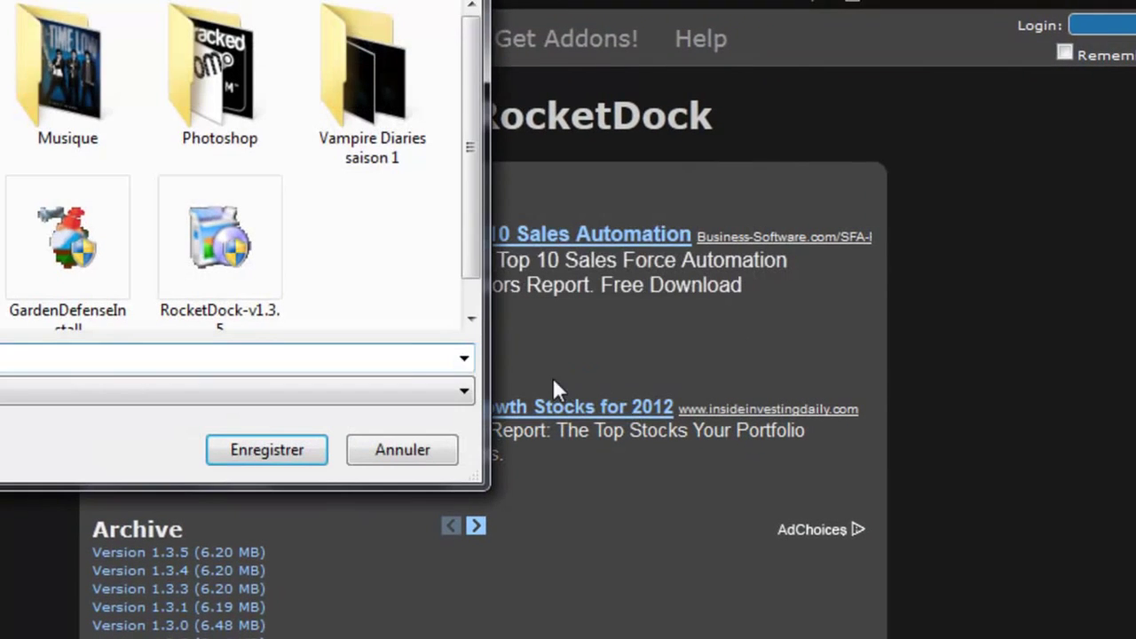
- Delete the old RocketDock-v1.3.5 file from the destination folder and save the new download there, allowing replacement
{"action": "left_click", "coordinate": [250, 277]}
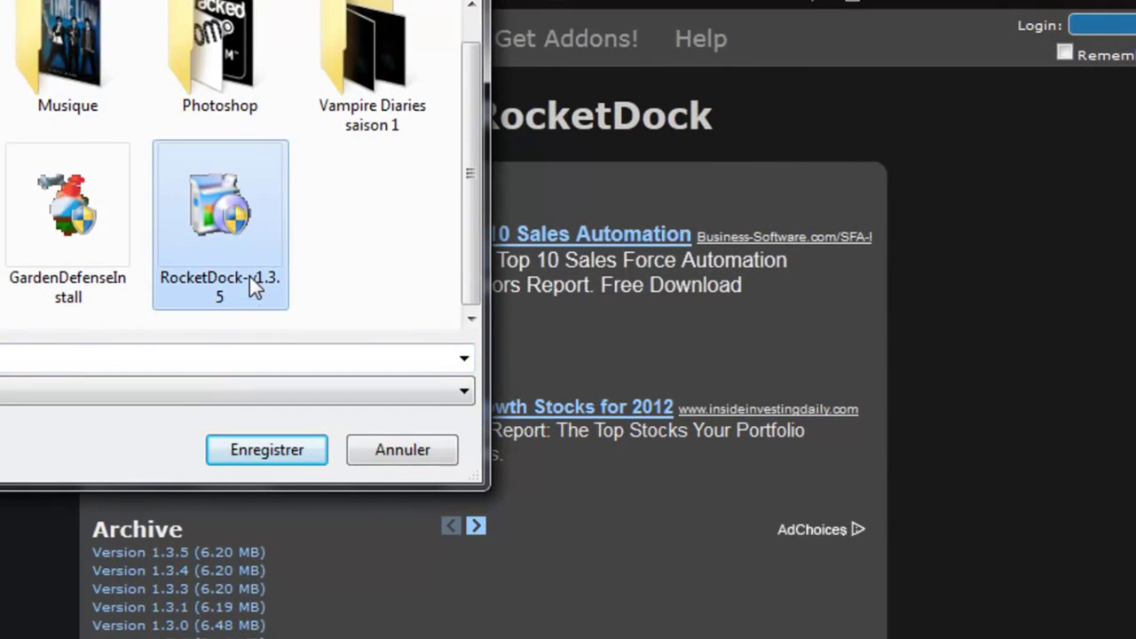
{"action": "key", "text": "Delete"}
{"action": "key", "text": "Return"}
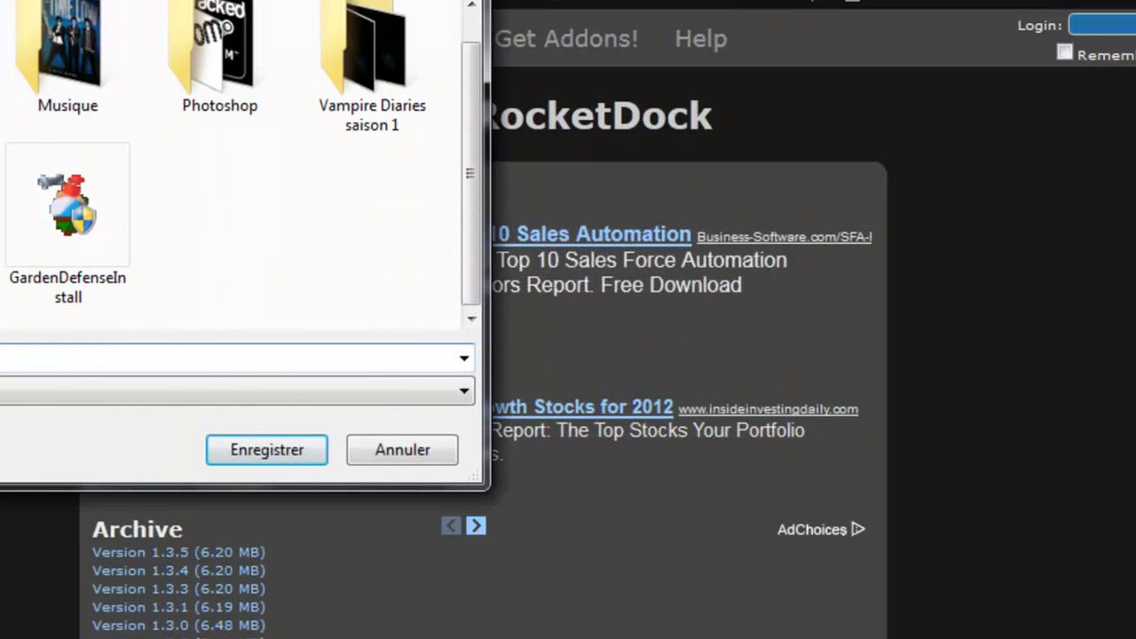
{"action": "left_click", "coordinate": [262, 458]}
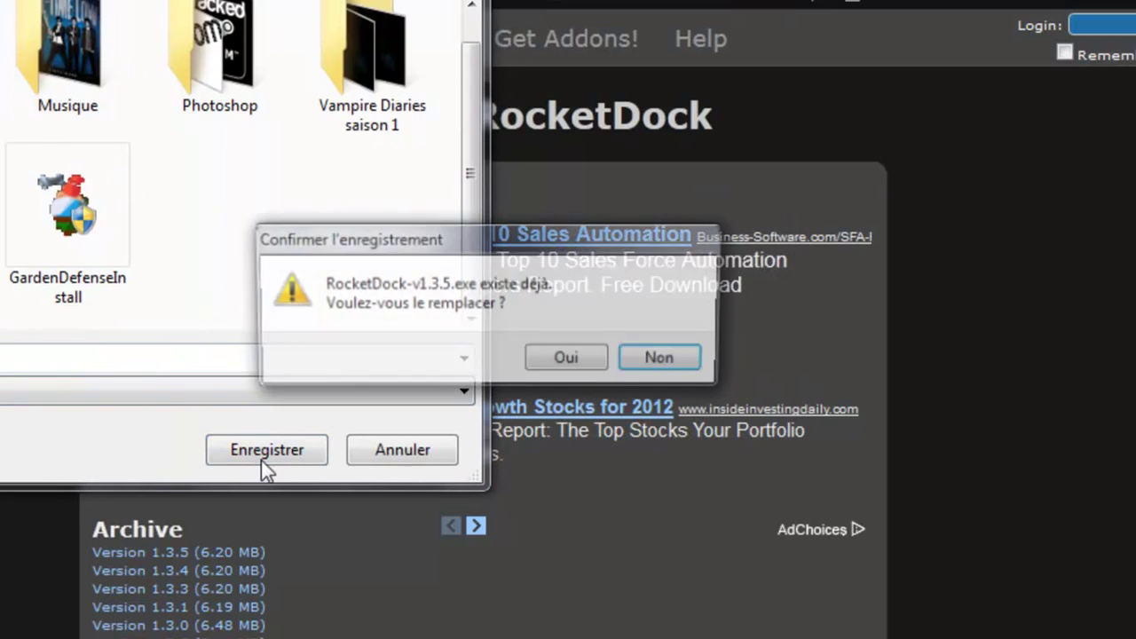
{"action": "left_click", "coordinate": [568, 357]}
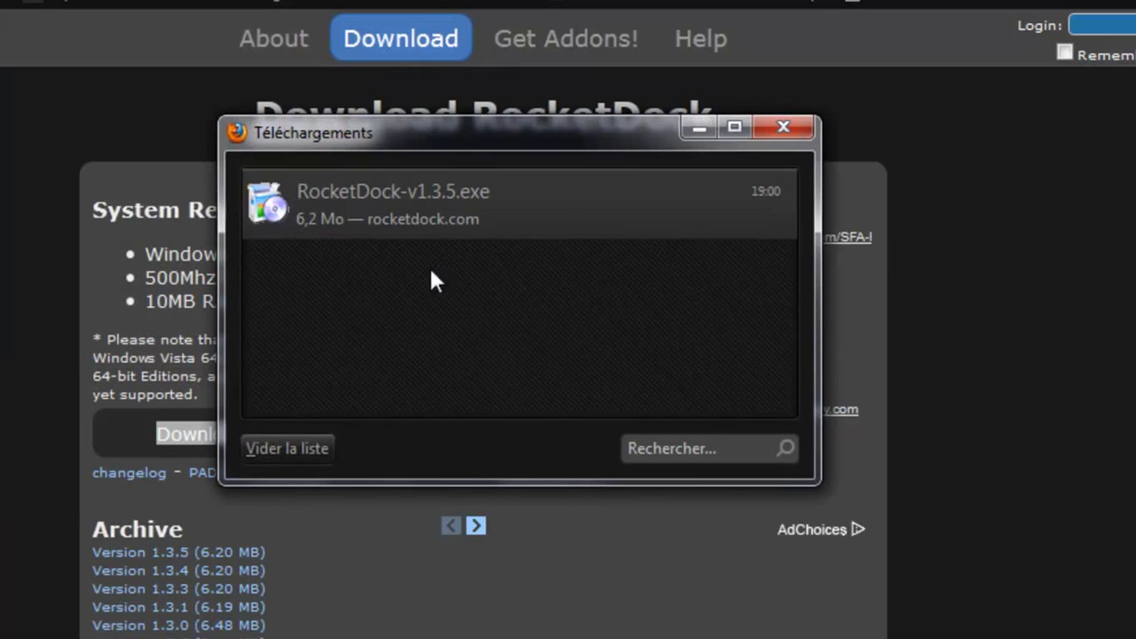
- Launch the downloaded RocketDock-v1.3.5.exe and choose English as the setup language
{"action": "double_click", "coordinate": [416, 210]}
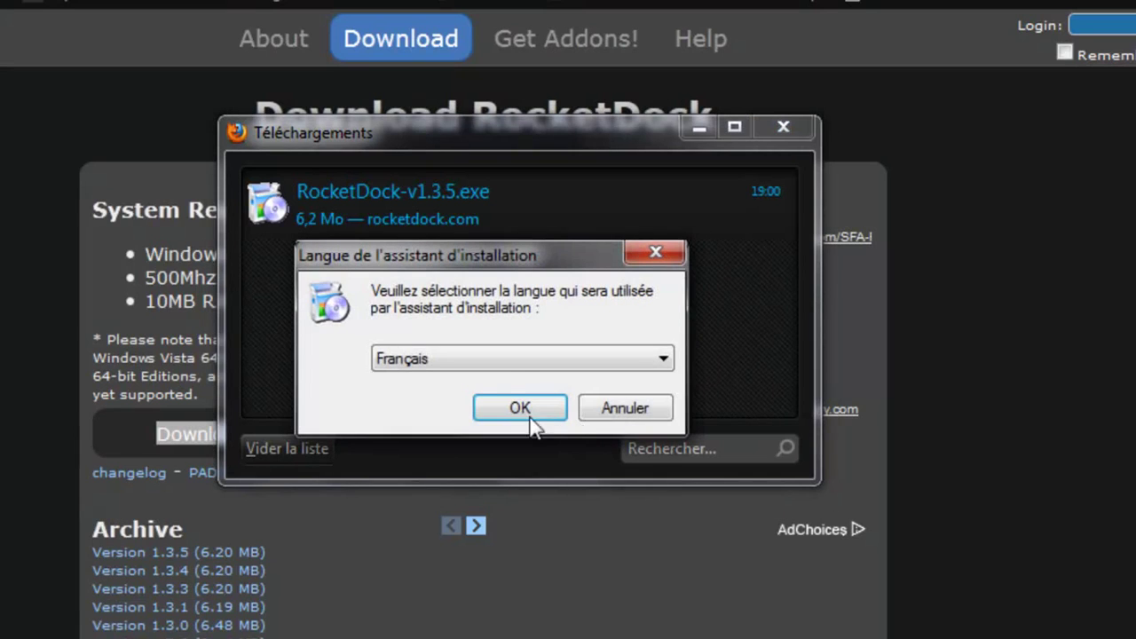
{"action": "left_click", "coordinate": [505, 359]}
{"action": "left_click", "coordinate": [479, 433]}
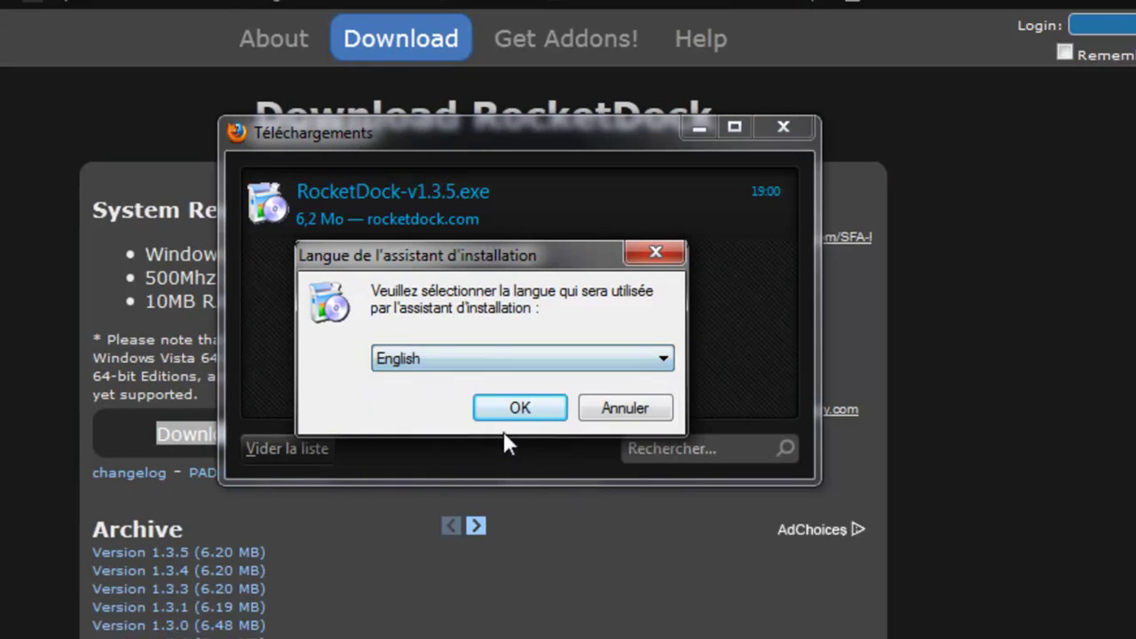
{"action": "left_click", "coordinate": [535, 414]}
- Accept the license agreement and install RocketDock in C:\Program Files (x86)\RocketDock with a desktop icon, then finish the setup
{"action": "left_click", "coordinate": [624, 561]}
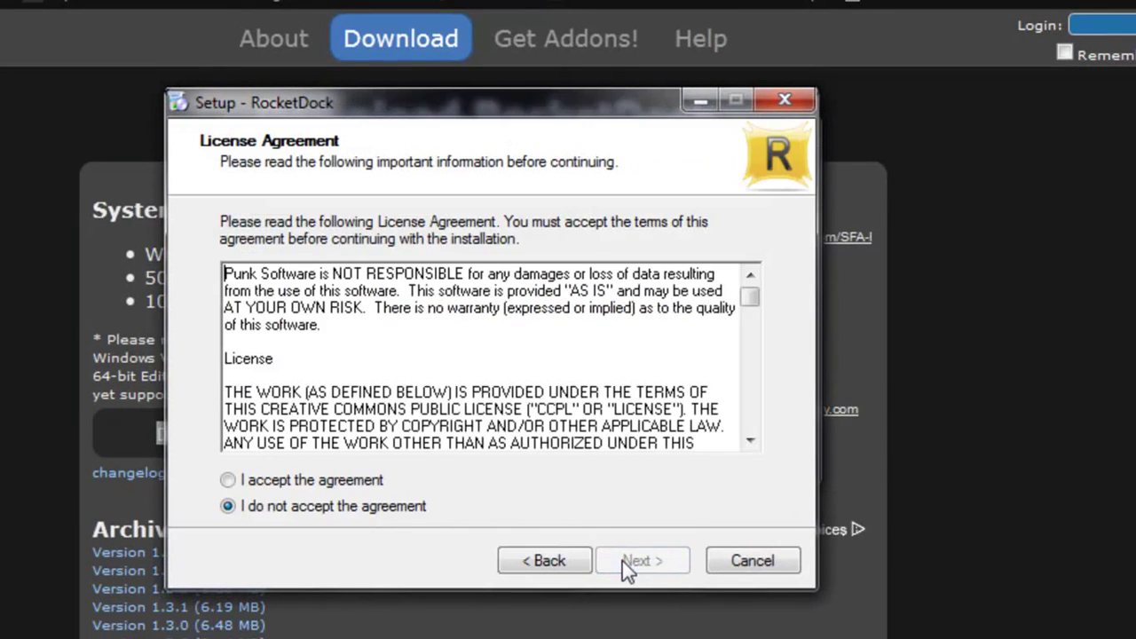
{"action": "left_click", "coordinate": [353, 479]}
{"action": "left_click", "coordinate": [662, 563]}
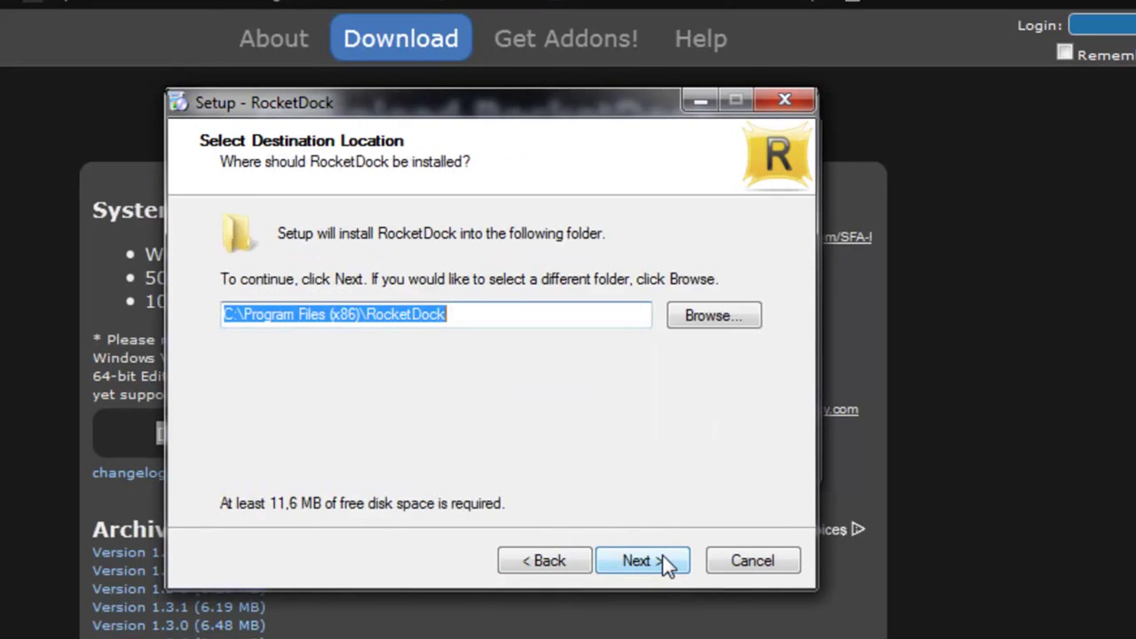
{"action": "left_click", "coordinate": [663, 563]}
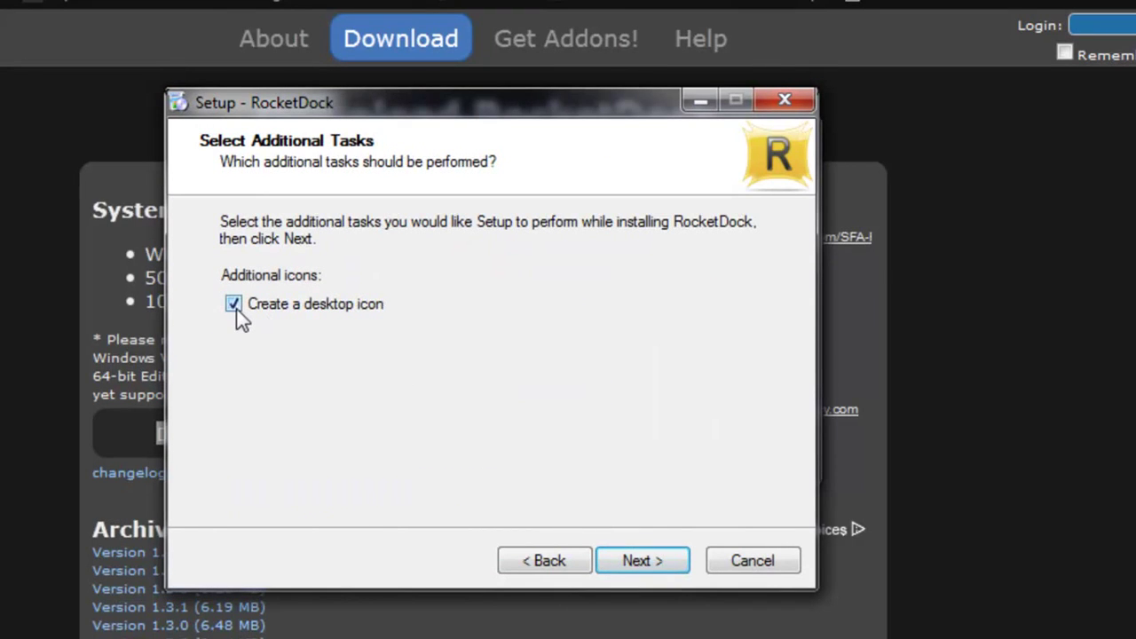
{"action": "left_click", "coordinate": [626, 559]}
{"action": "left_click", "coordinate": [626, 559]}
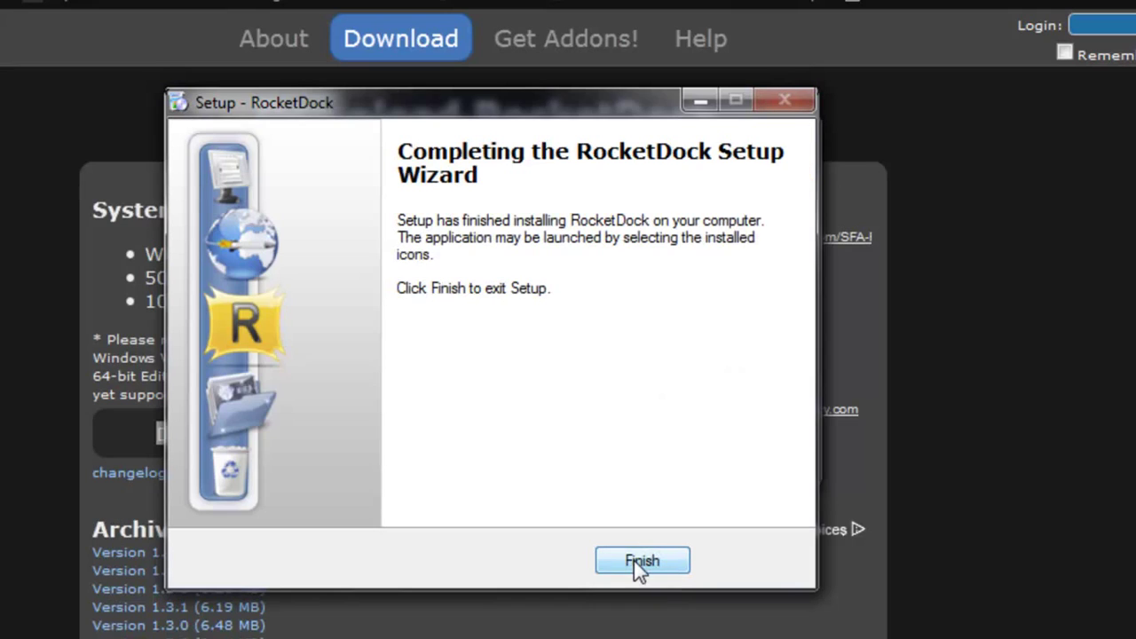
{"action": "left_click", "coordinate": [634, 560]}
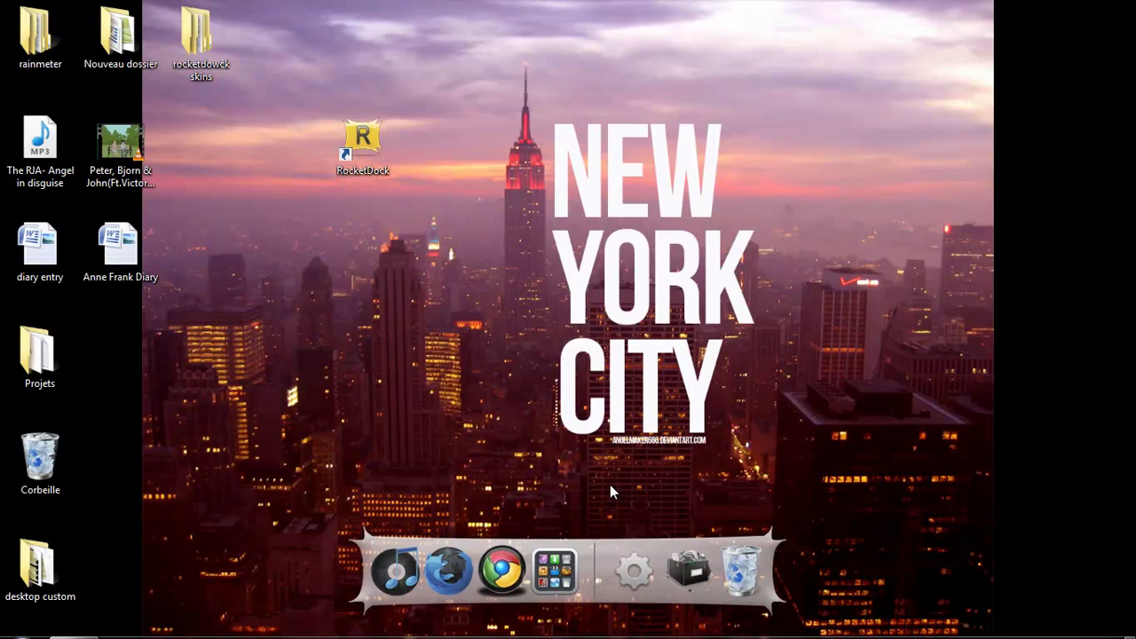
- Open the dock's settings and select English as the language in the general options
{"action": "left_click", "coordinate": [640, 566]}
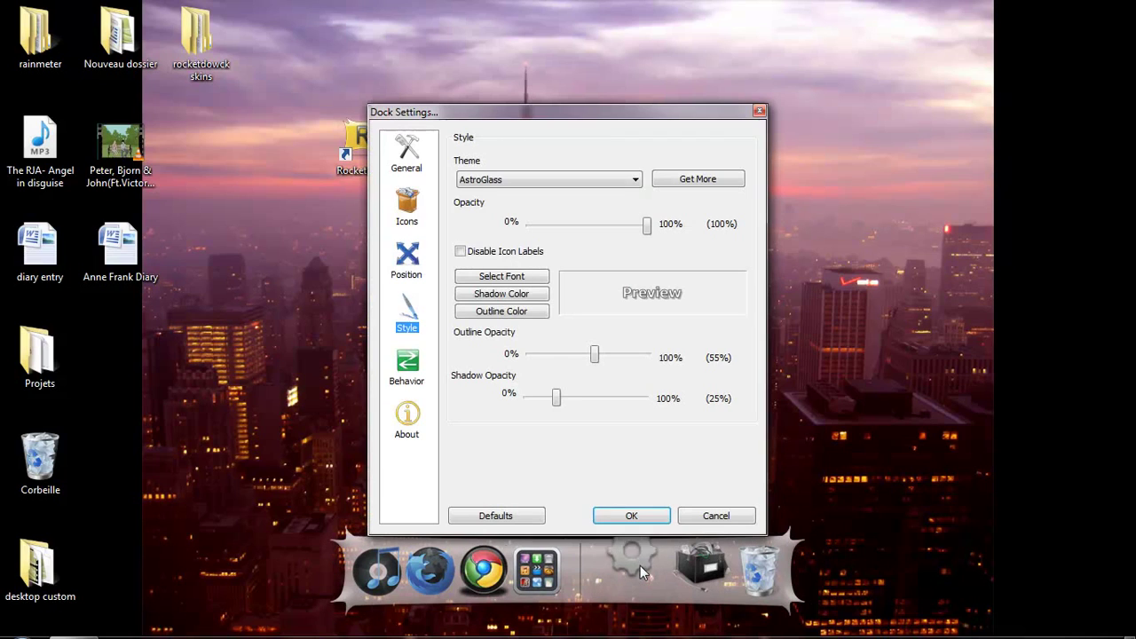
{"action": "left_click_drag", "start_coordinate": [599, 115], "coordinate": [633, 67]}
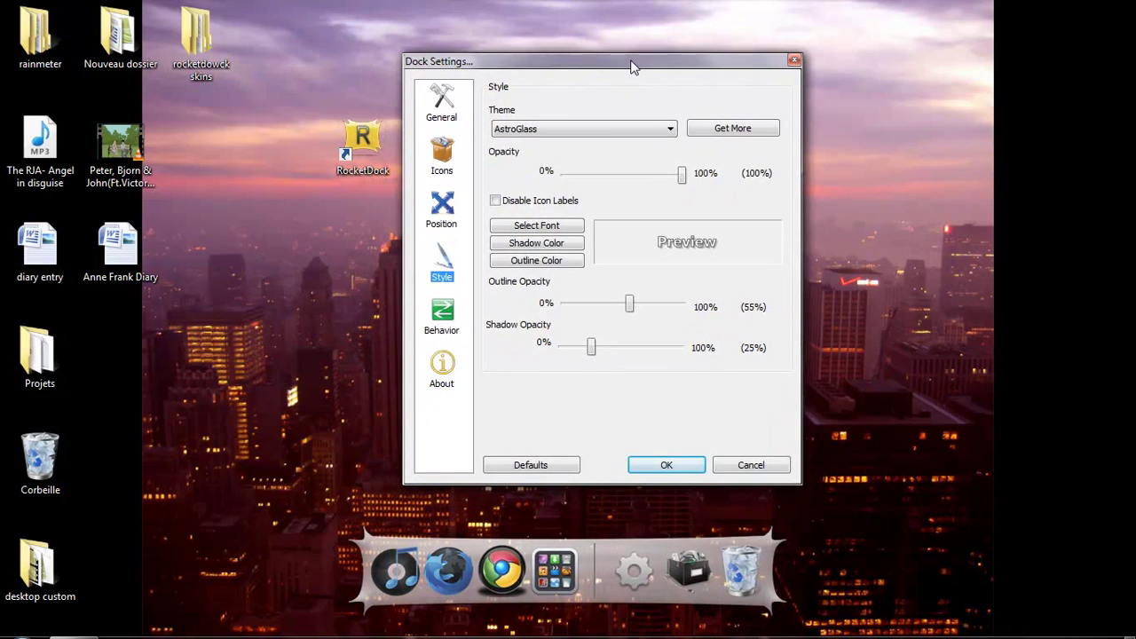
{"action": "left_click", "coordinate": [448, 111]}
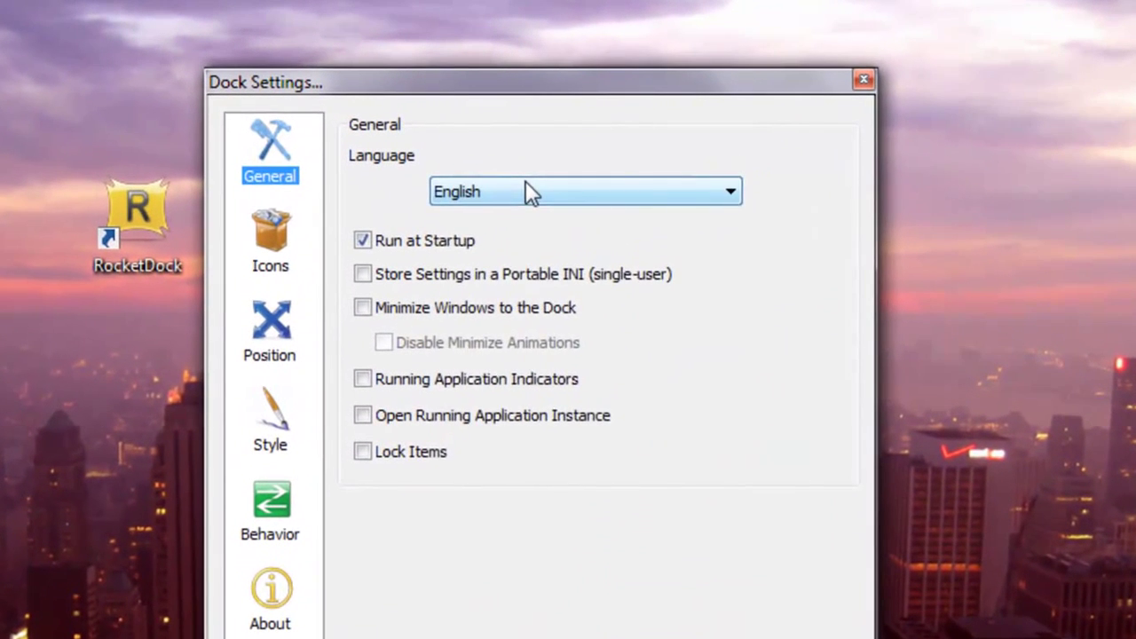
{"action": "left_click", "coordinate": [594, 125]}
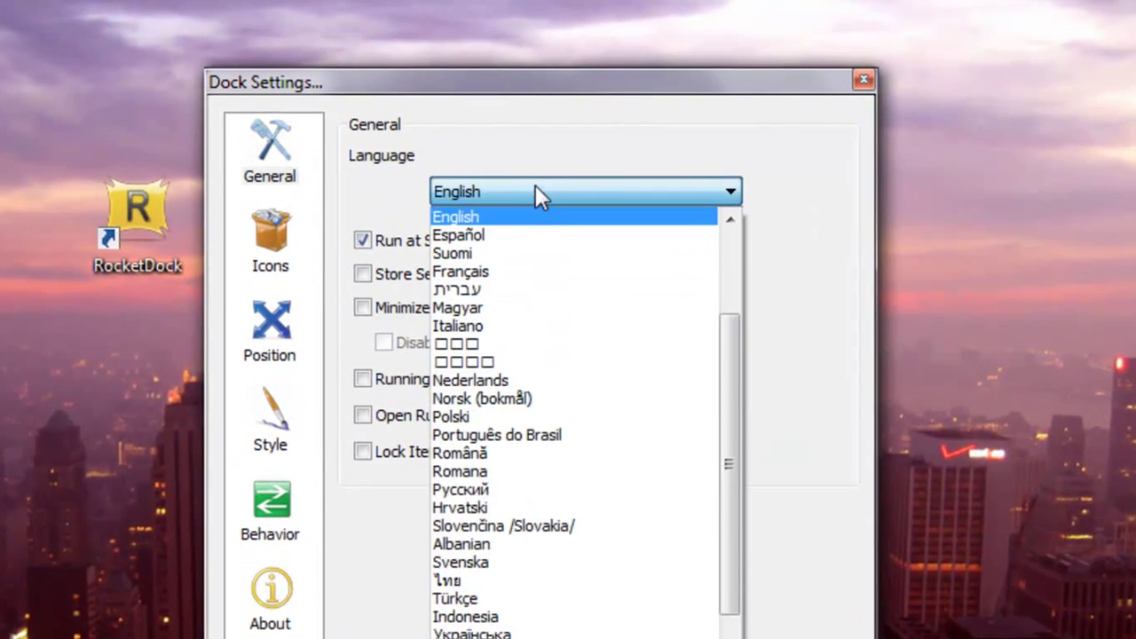
{"action": "left_click", "coordinate": [502, 222]}
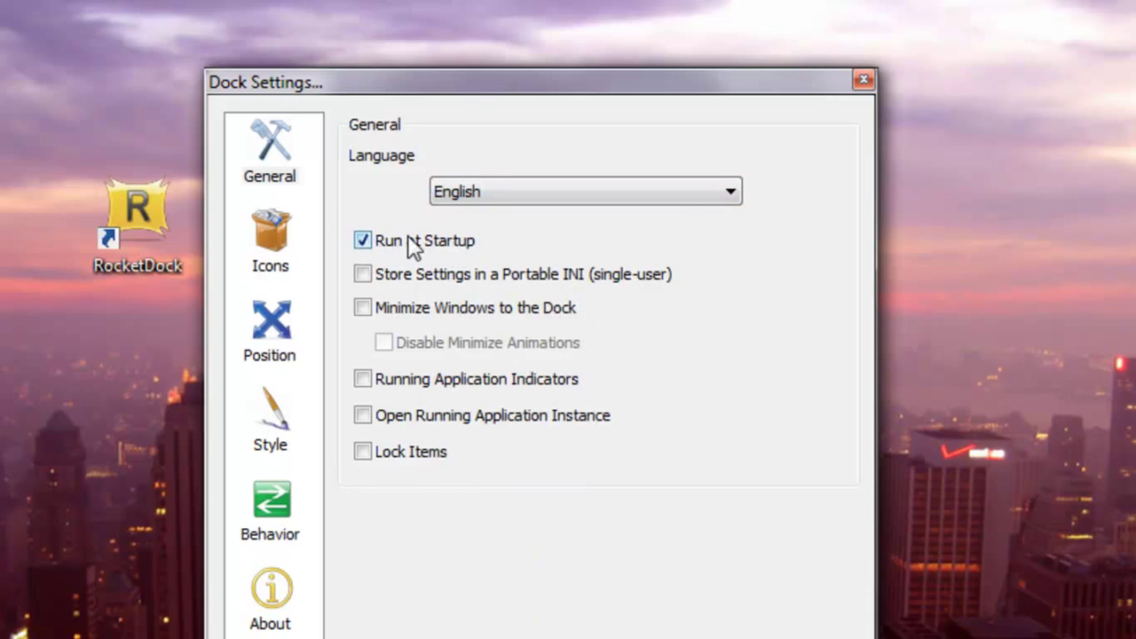
{"action": "left_click", "coordinate": [364, 275]}
- Set the dock icons' opacity to 92% and their size to 72 px
{"action": "left_click", "coordinate": [284, 248]}
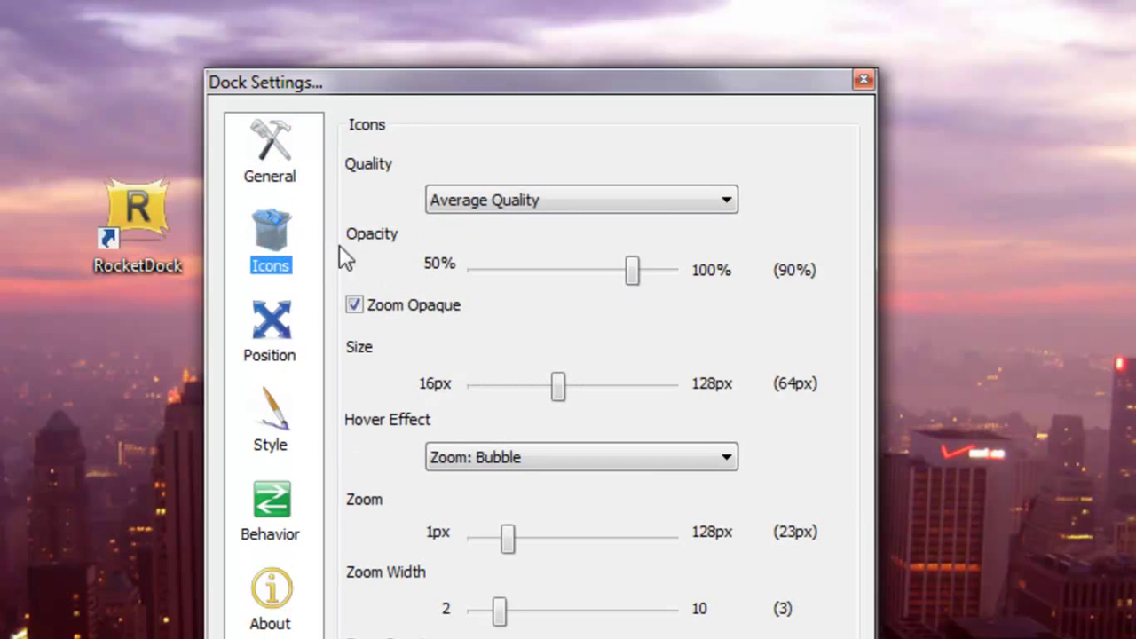
{"action": "mouse_move", "coordinate": [630, 284]}
{"action": "left_mouse_down"}
{"action": "mouse_move", "coordinate": [510, 282]}
{"action": "mouse_move", "coordinate": [644, 282]}
{"action": "left_mouse_up"}
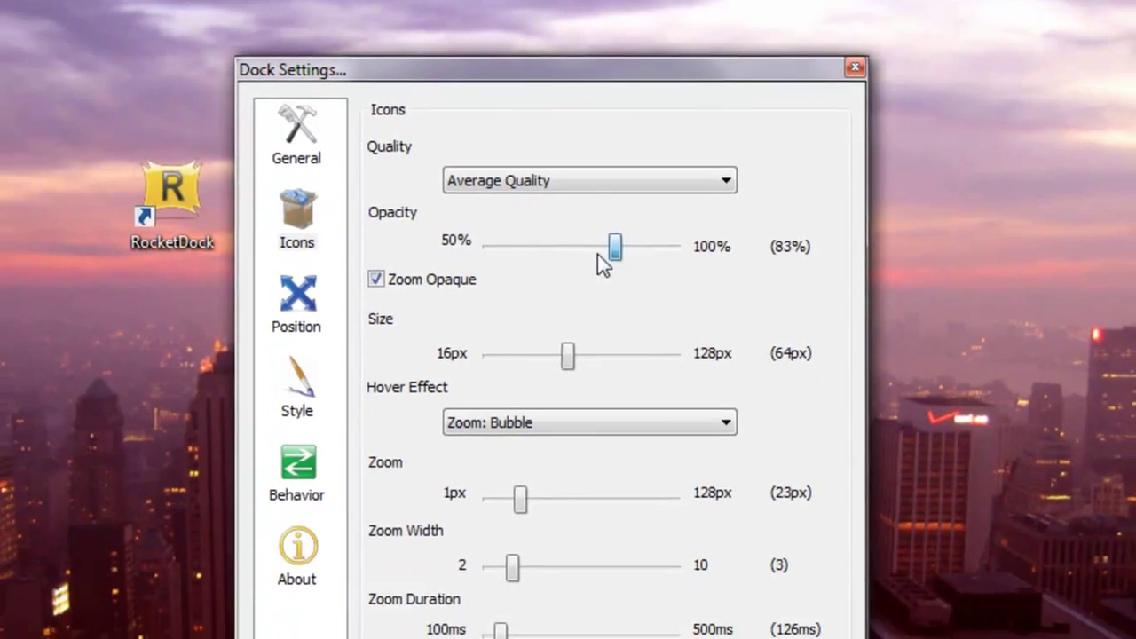
{"action": "left_click_drag", "start_coordinate": [673, 157], "coordinate": [667, 156]}
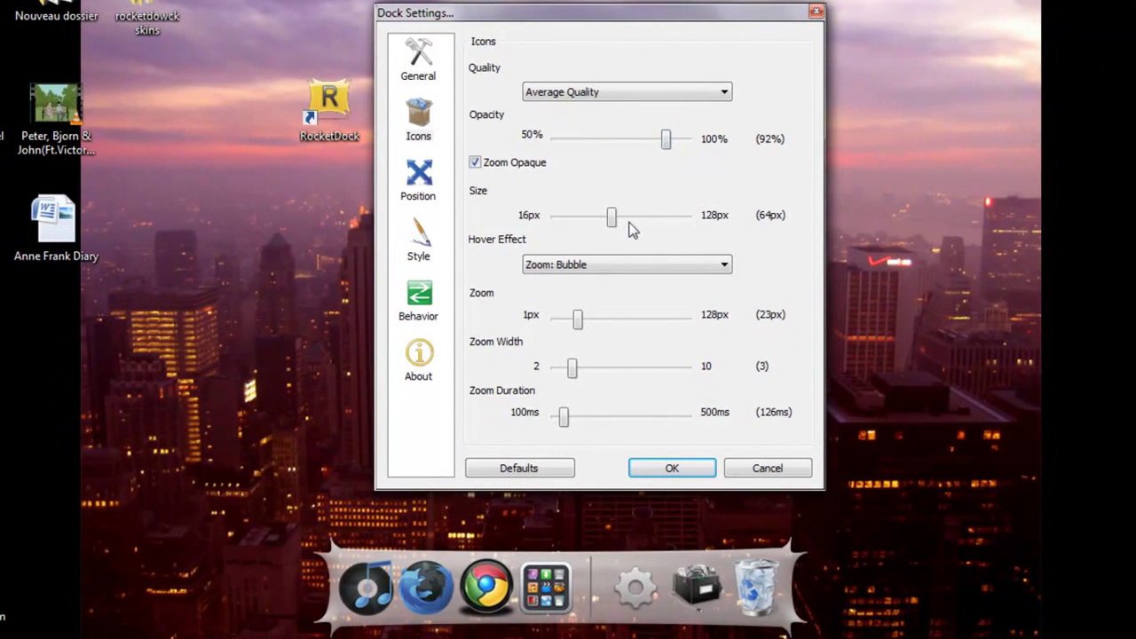
{"action": "mouse_move", "coordinate": [611, 226]}
{"action": "left_mouse_down"}
{"action": "mouse_move", "coordinate": [691, 223]}
{"action": "mouse_move", "coordinate": [618, 232]}
{"action": "left_mouse_up"}
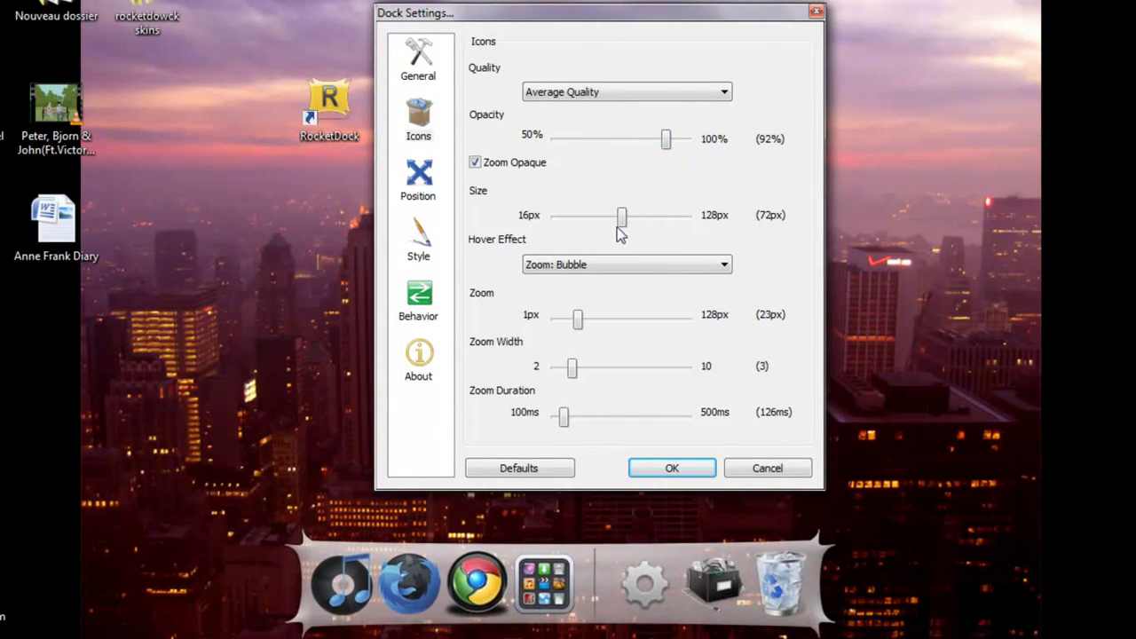
- Preview a 123 px icon zoom, set it to 23 px, and set the zoom duration to 137 ms
{"action": "left_click_drag", "start_coordinate": [586, 320], "coordinate": [685, 317]}
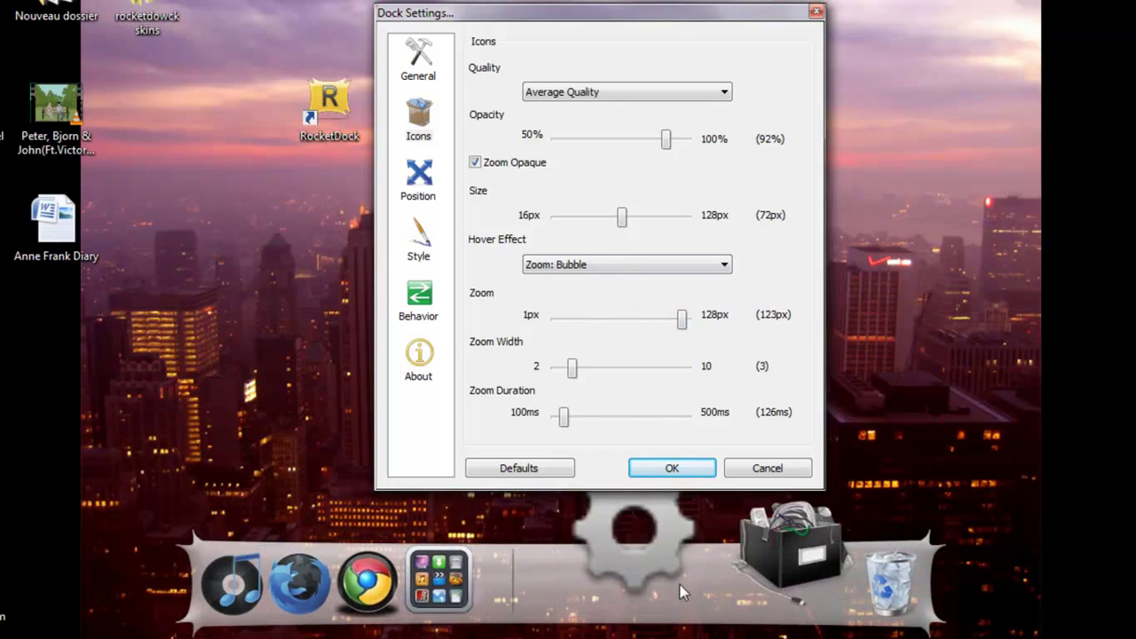
{"action": "left_click_drag", "start_coordinate": [680, 318], "coordinate": [578, 321]}
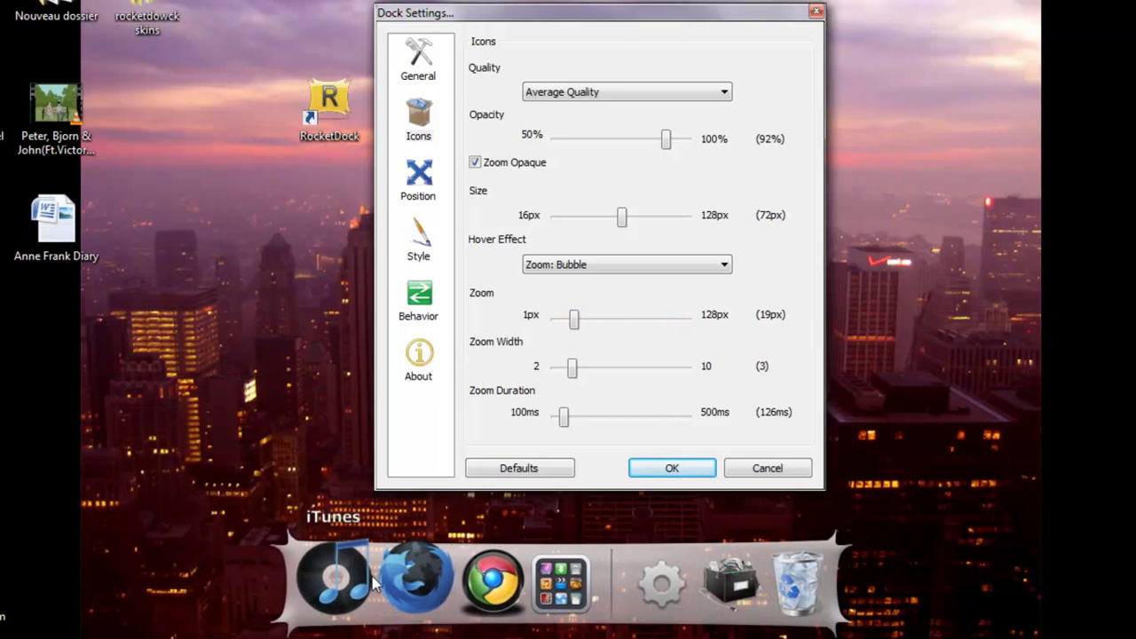
{"action": "left_click_drag", "start_coordinate": [577, 328], "coordinate": [581, 326]}
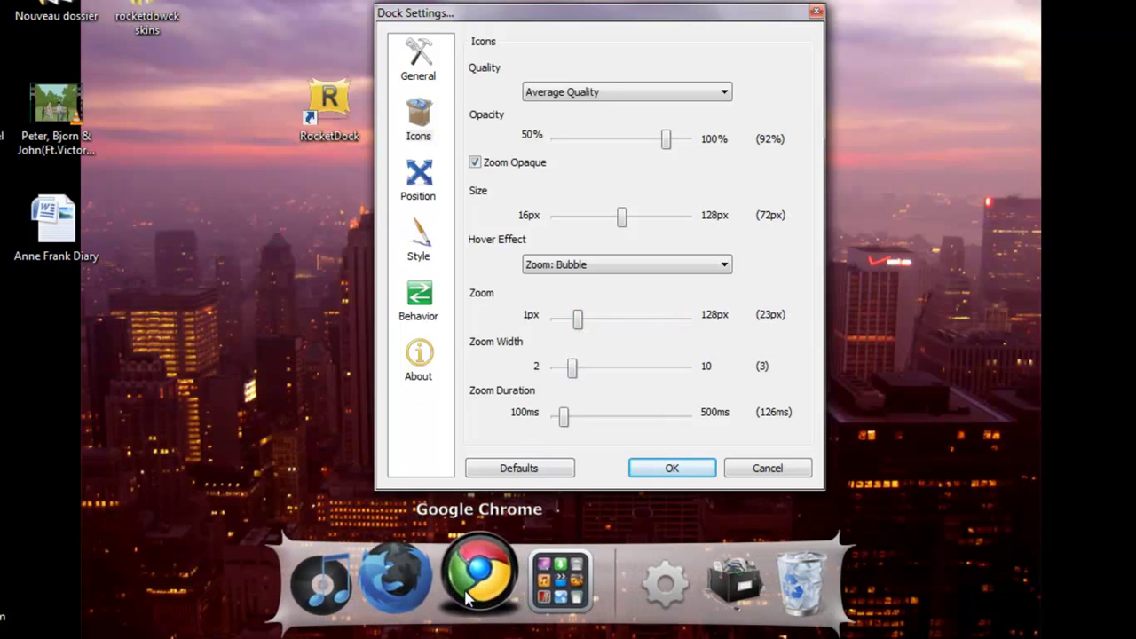
{"action": "mouse_move", "coordinate": [569, 377]}
{"action": "left_mouse_down"}
{"action": "mouse_move", "coordinate": [710, 375]}
{"action": "mouse_move", "coordinate": [576, 367]}
{"action": "left_mouse_up"}
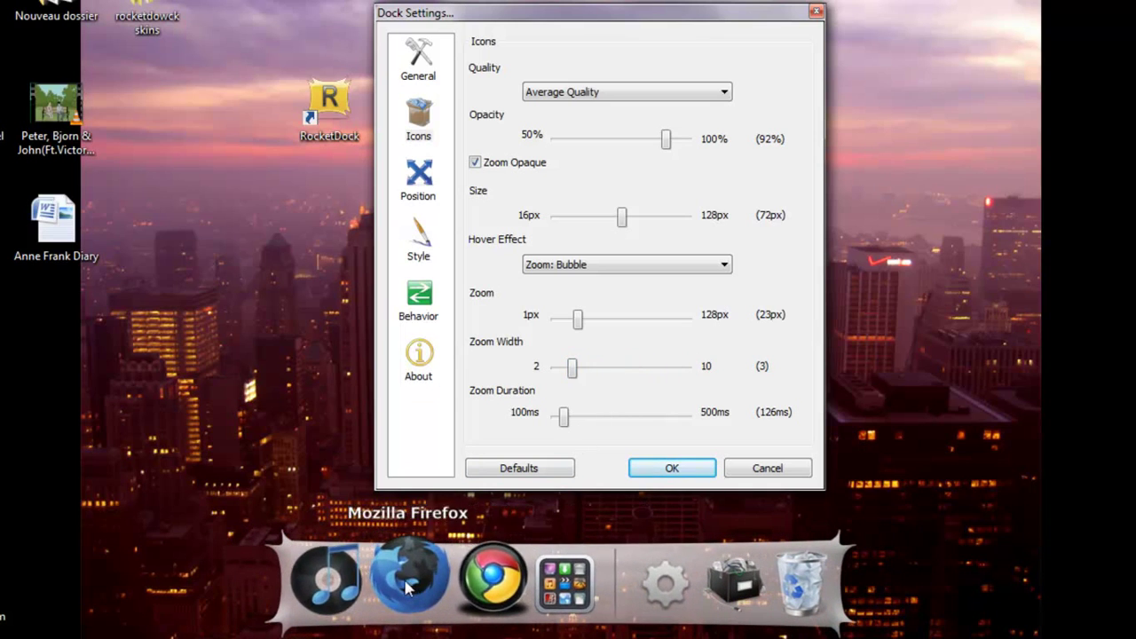
{"action": "left_click_drag", "start_coordinate": [564, 423], "coordinate": [701, 419]}
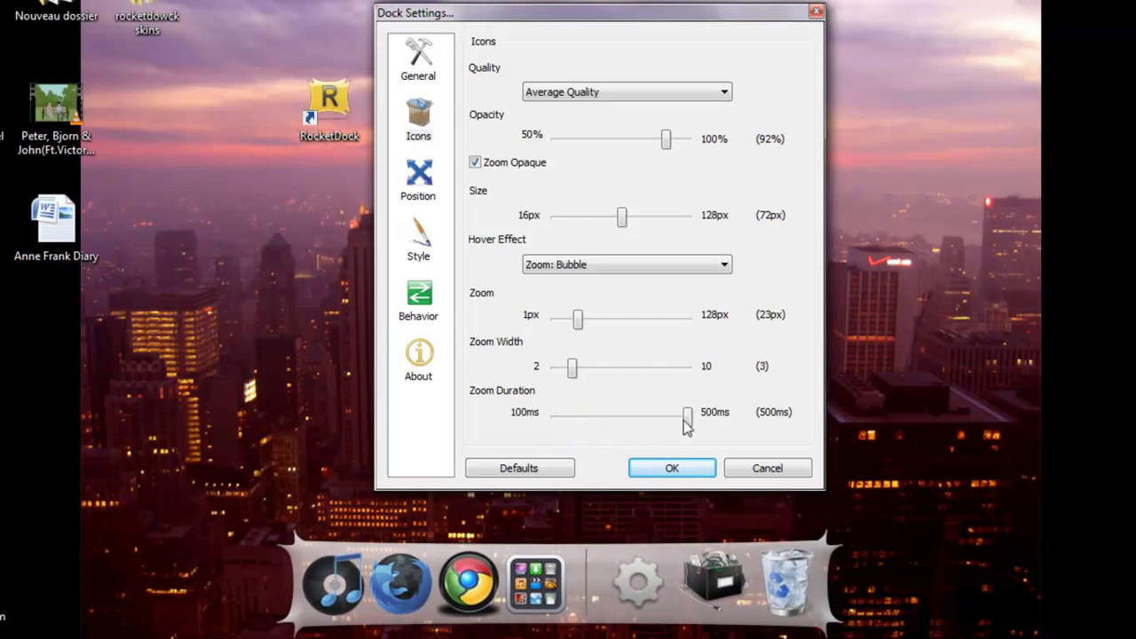
{"action": "left_click_drag", "start_coordinate": [685, 418], "coordinate": [570, 426]}
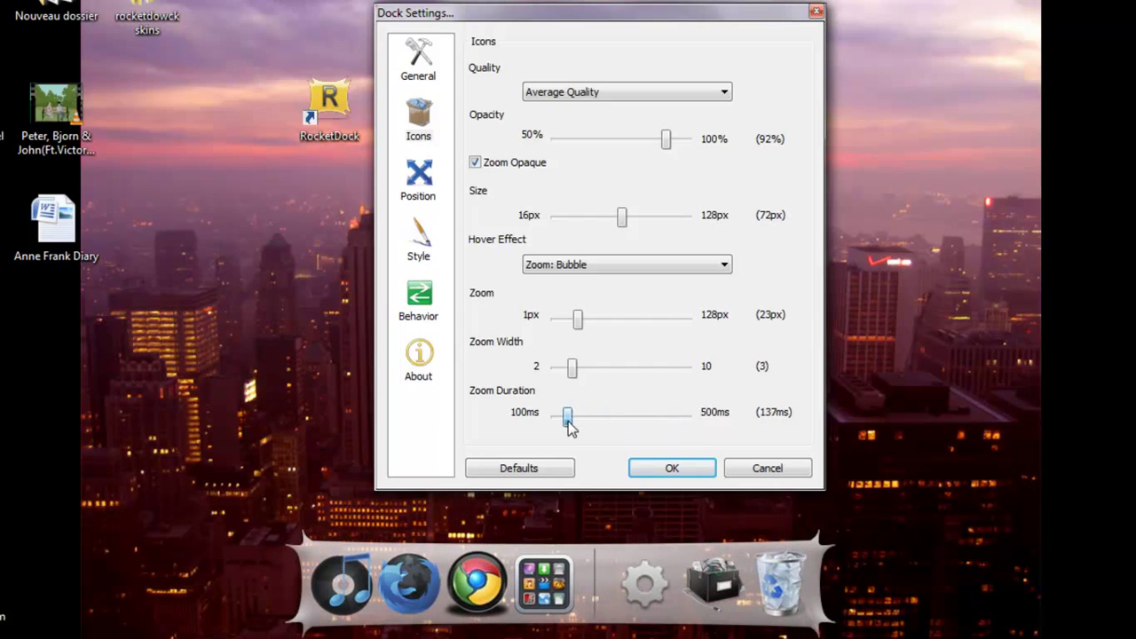
- Set the dock's screen position to Top and move the settings window clear of the dock
{"action": "left_click", "coordinate": [415, 186]}
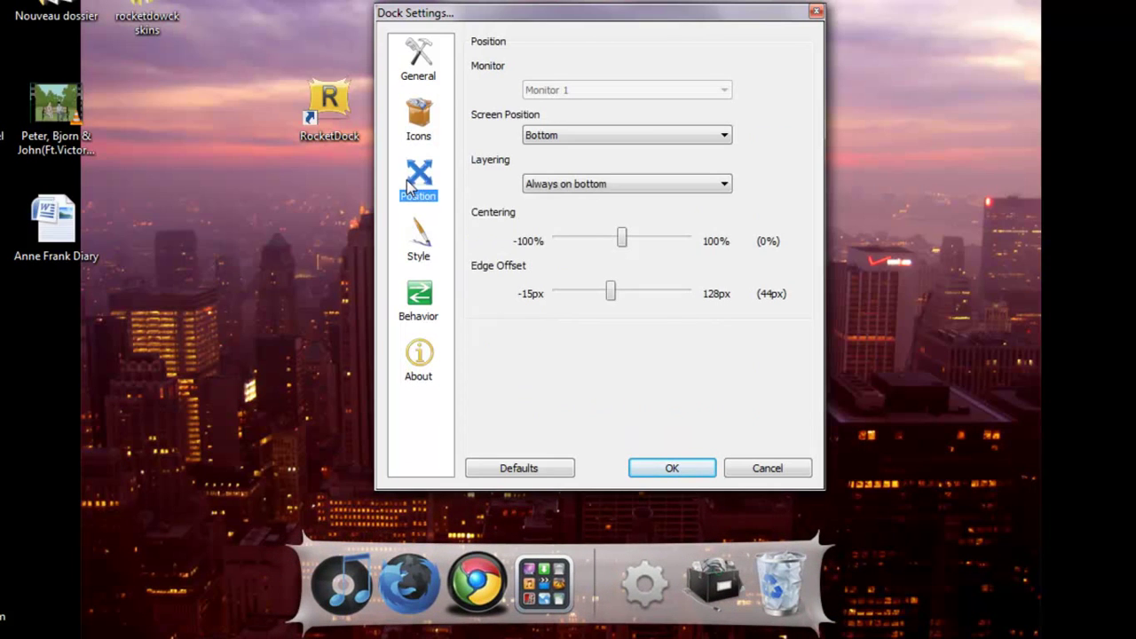
{"action": "left_click", "coordinate": [579, 137]}
{"action": "left_click", "coordinate": [578, 153]}
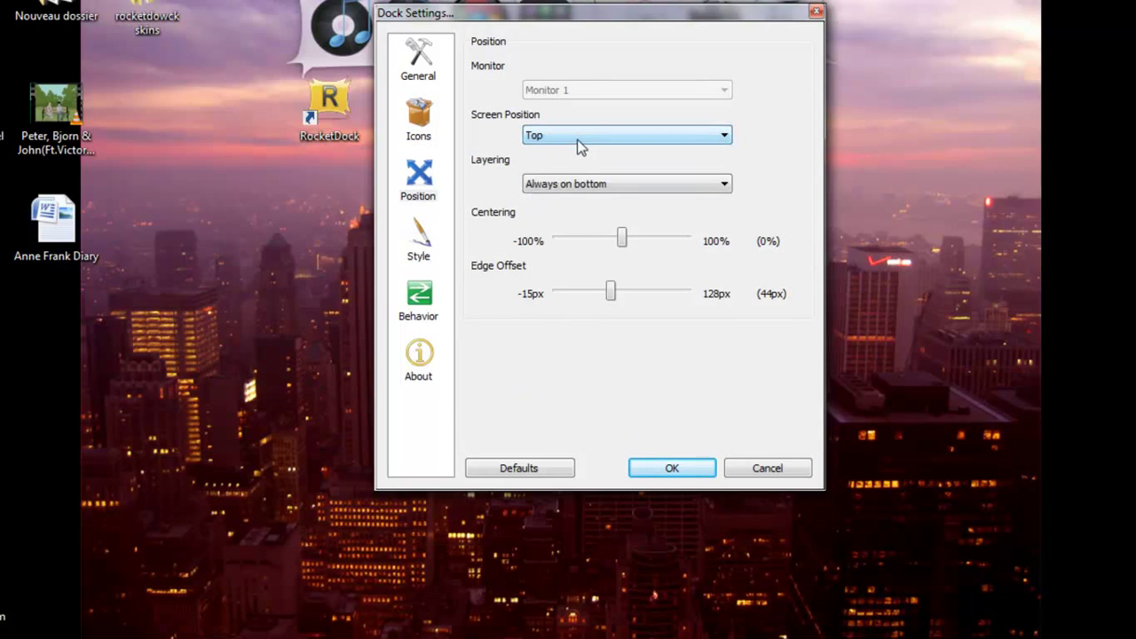
{"action": "left_click_drag", "start_coordinate": [555, 30], "coordinate": [548, 142]}
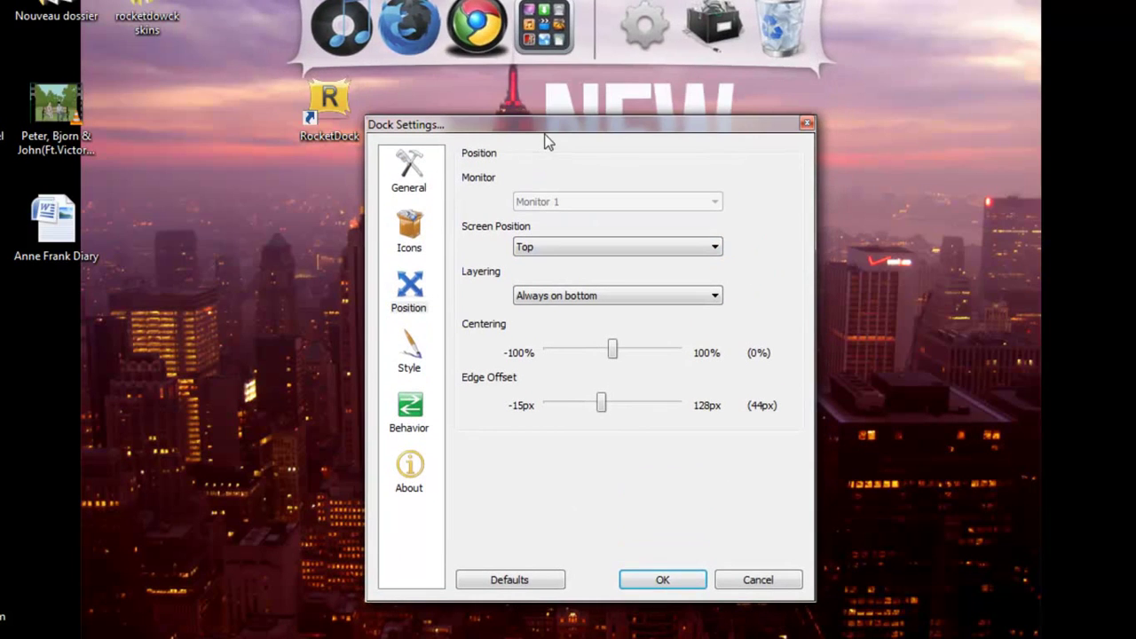
- Preview the dock at the Left and Right screen positions, and set its screen position to Bottom
{"action": "left_click", "coordinate": [568, 245]}
{"action": "left_click", "coordinate": [569, 288]}
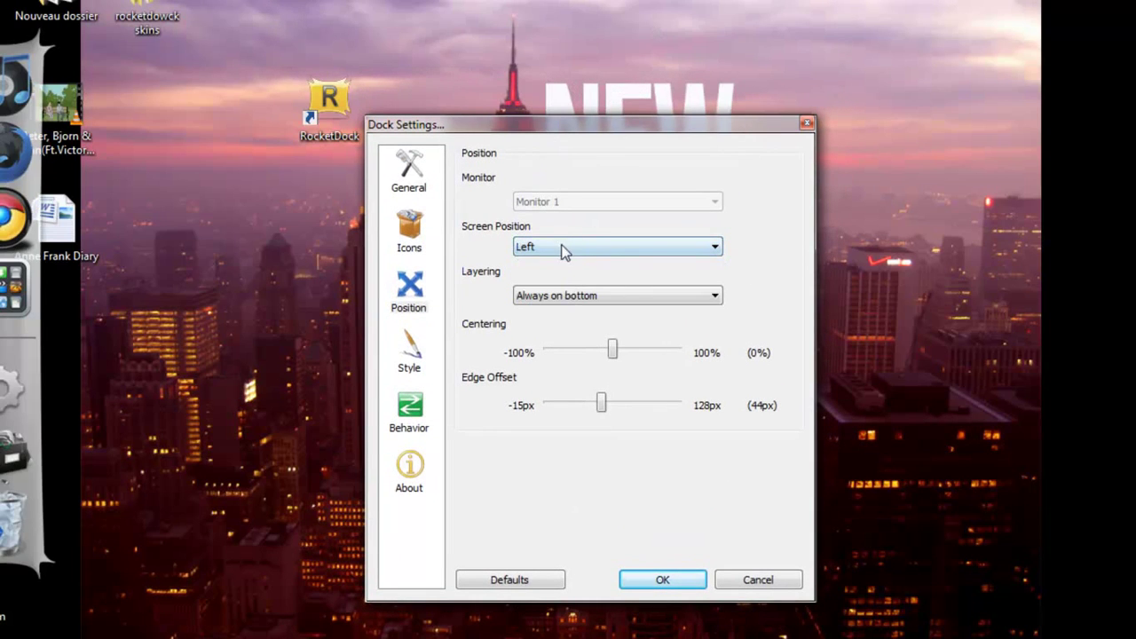
{"action": "left_click", "coordinate": [564, 249]}
{"action": "left_click", "coordinate": [565, 300]}
{"action": "left_click", "coordinate": [571, 249]}
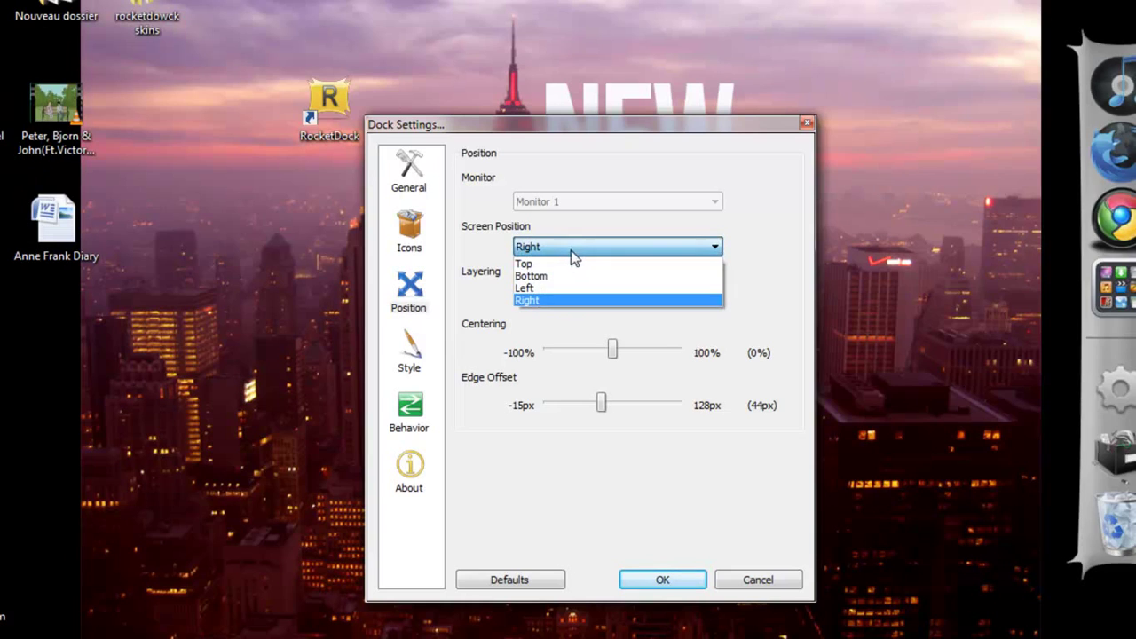
{"action": "left_click", "coordinate": [566, 276]}
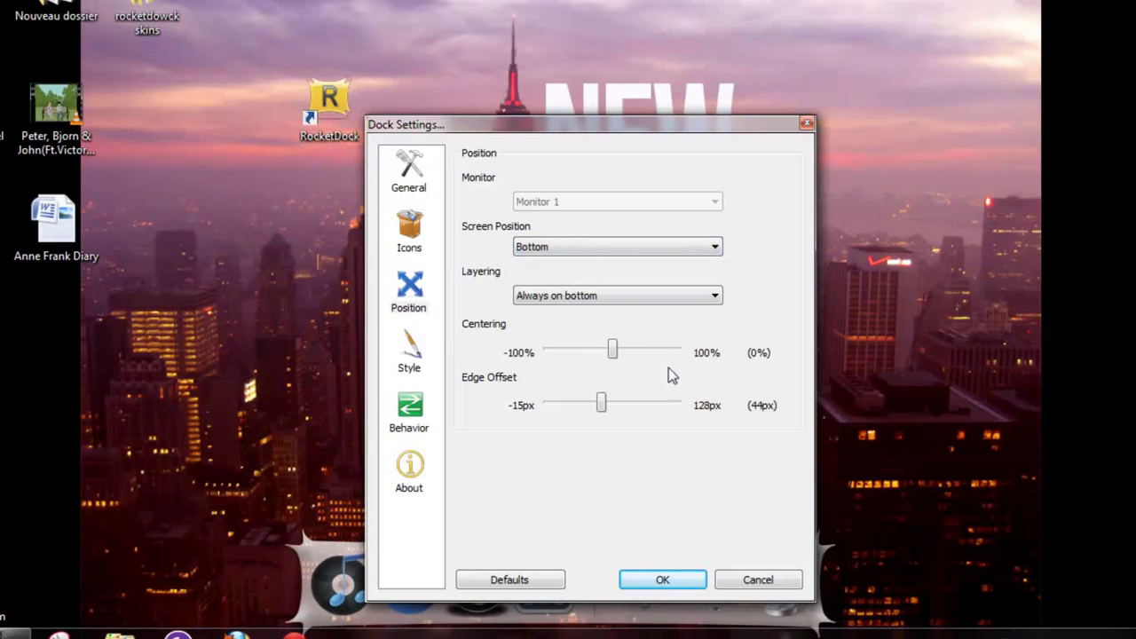
- Set the dock's layering to Always on top and test it over the file library window, keeping the settings window clear of the dock
{"action": "left_click", "coordinate": [620, 296]}
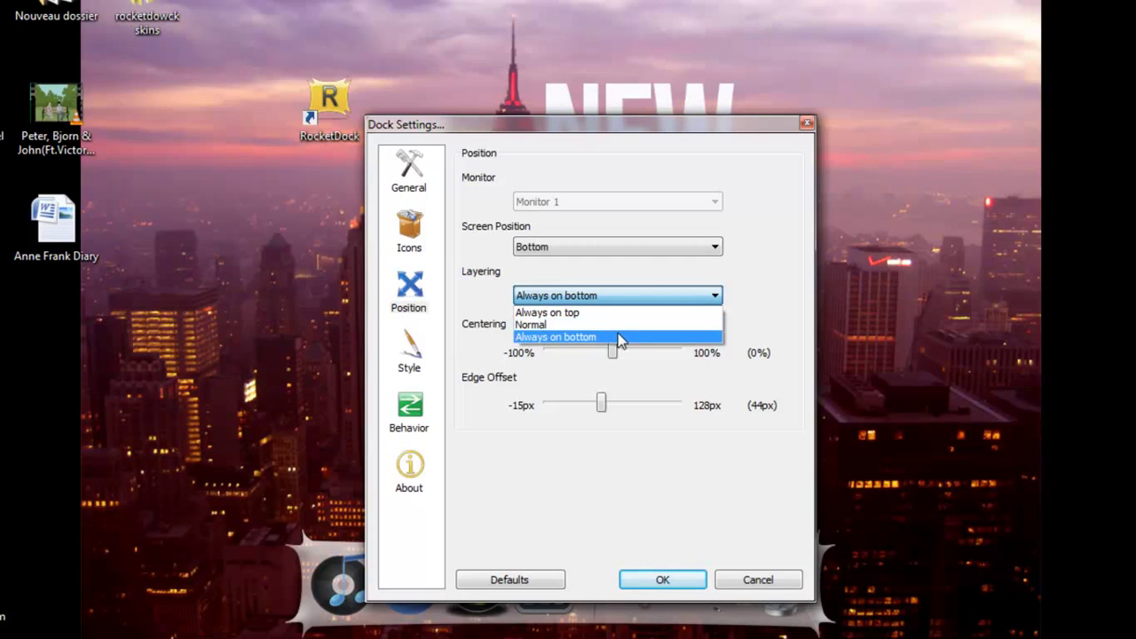
{"action": "left_click", "coordinate": [619, 338]}
{"action": "left_click", "coordinate": [578, 295]}
{"action": "left_click", "coordinate": [577, 312]}
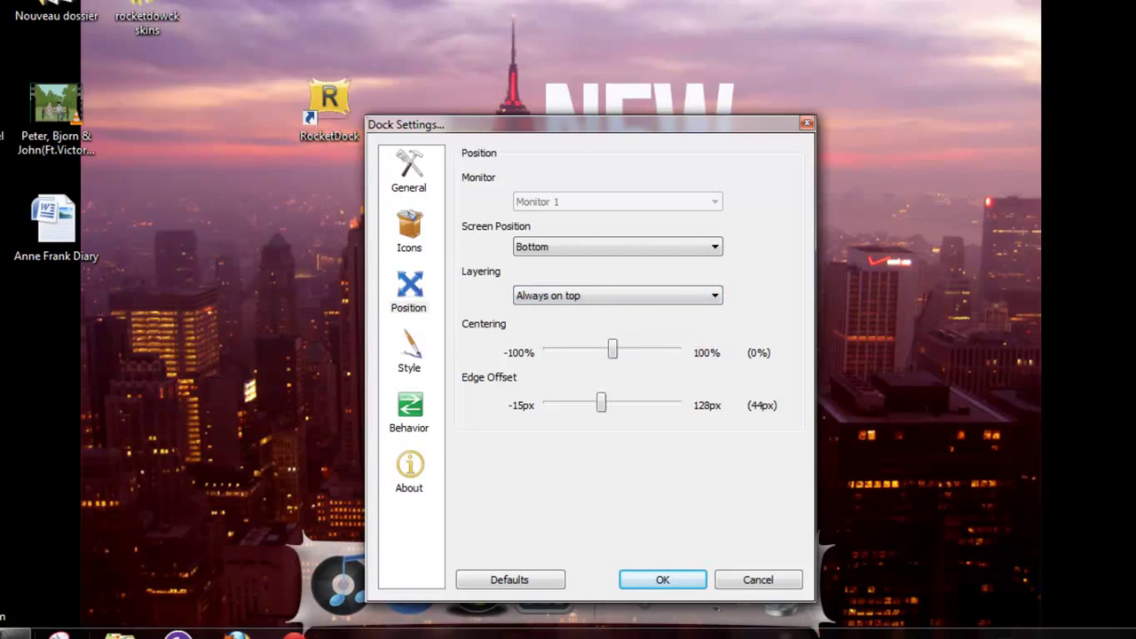
{"action": "left_click", "coordinate": [120, 635]}
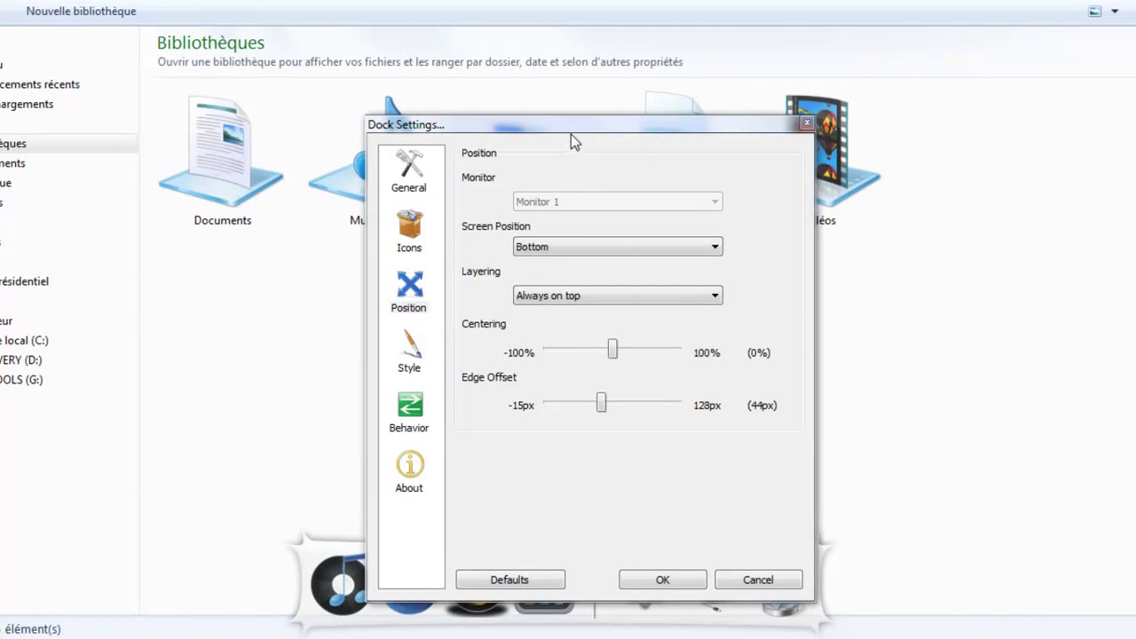
{"action": "left_click_drag", "start_coordinate": [570, 134], "coordinate": [556, 12]}
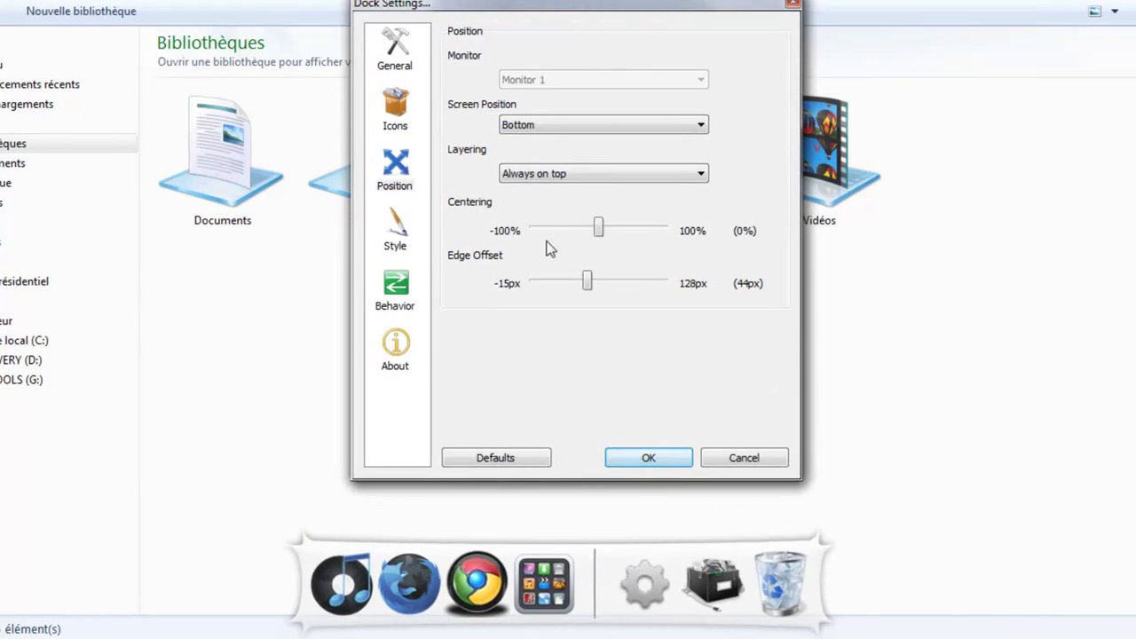
- Preview Normal layering, set the dock's layering to Always on bottom, and save the settings
{"action": "left_click", "coordinate": [551, 181]}
{"action": "left_click", "coordinate": [548, 205]}
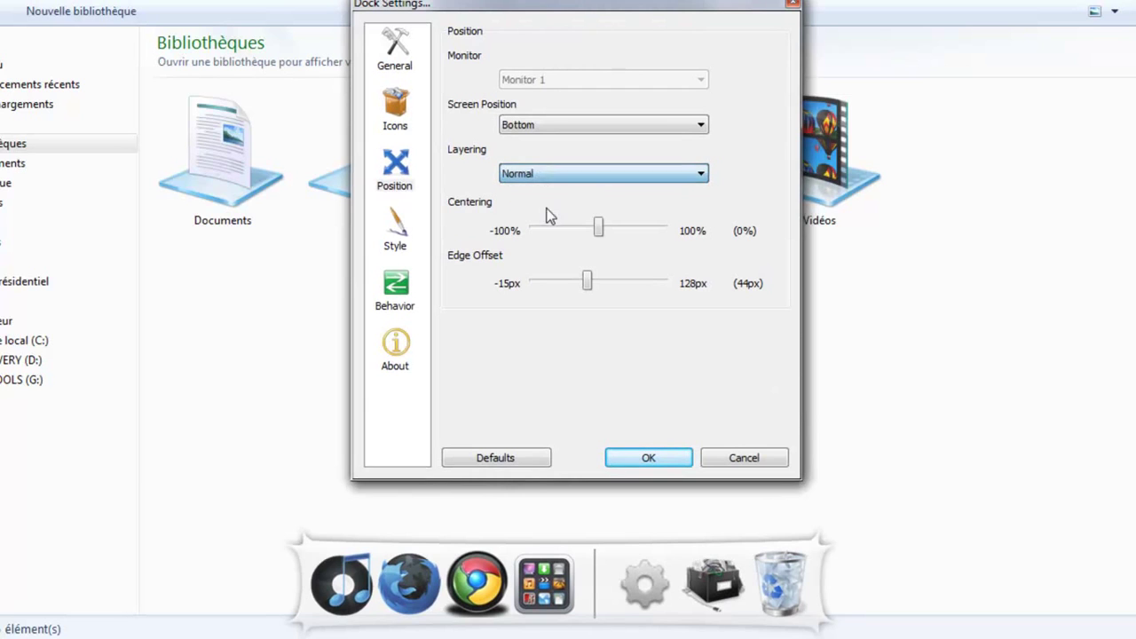
{"action": "left_click", "coordinate": [545, 173]}
{"action": "left_click", "coordinate": [577, 215]}
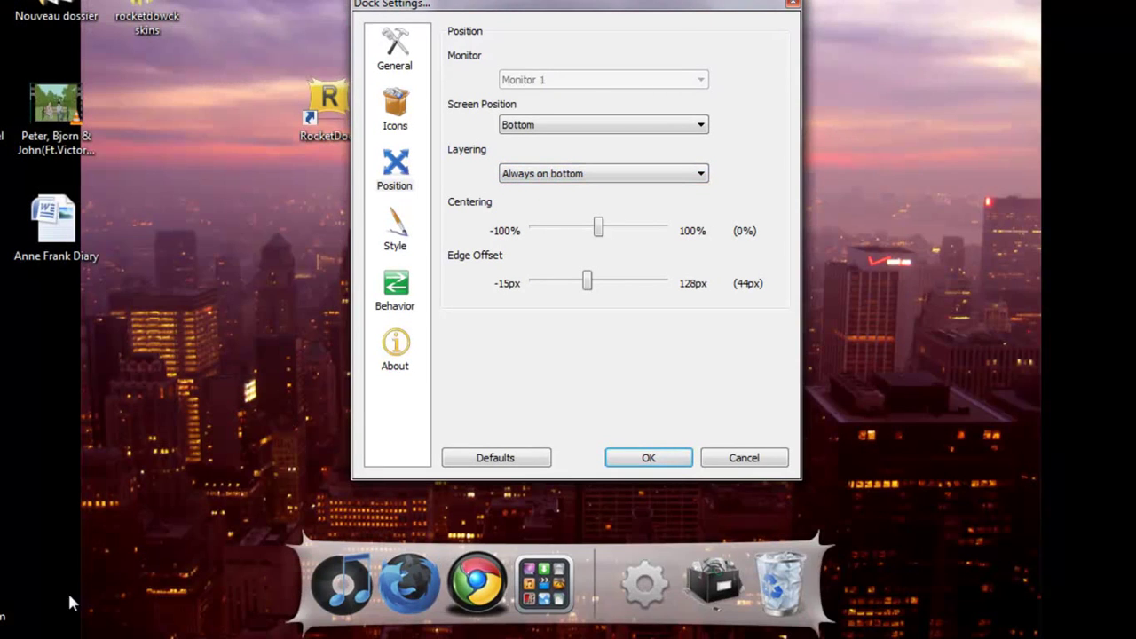
{"action": "left_click", "coordinate": [118, 633]}
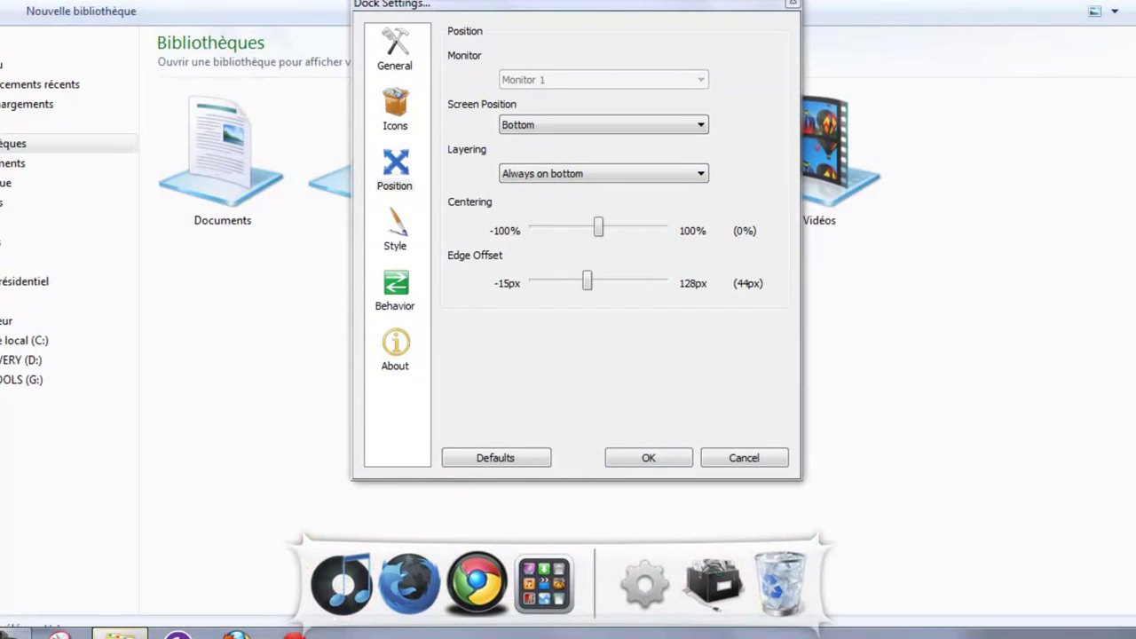
{"action": "left_click", "coordinate": [568, 179]}
{"action": "left_click", "coordinate": [572, 215]}
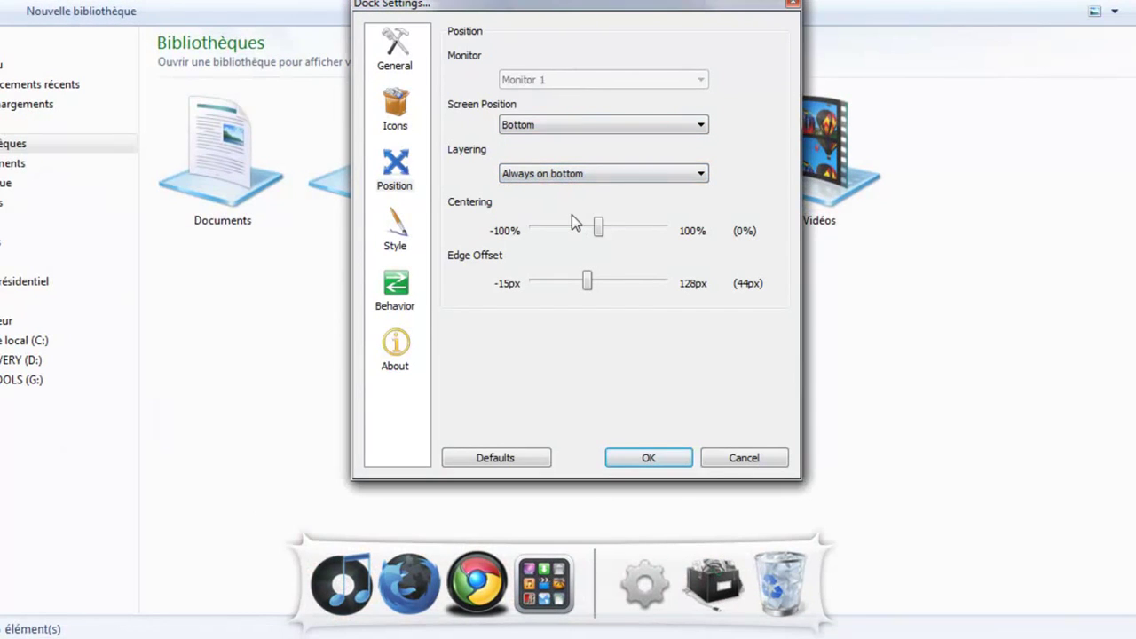
{"action": "left_click", "coordinate": [649, 458]}
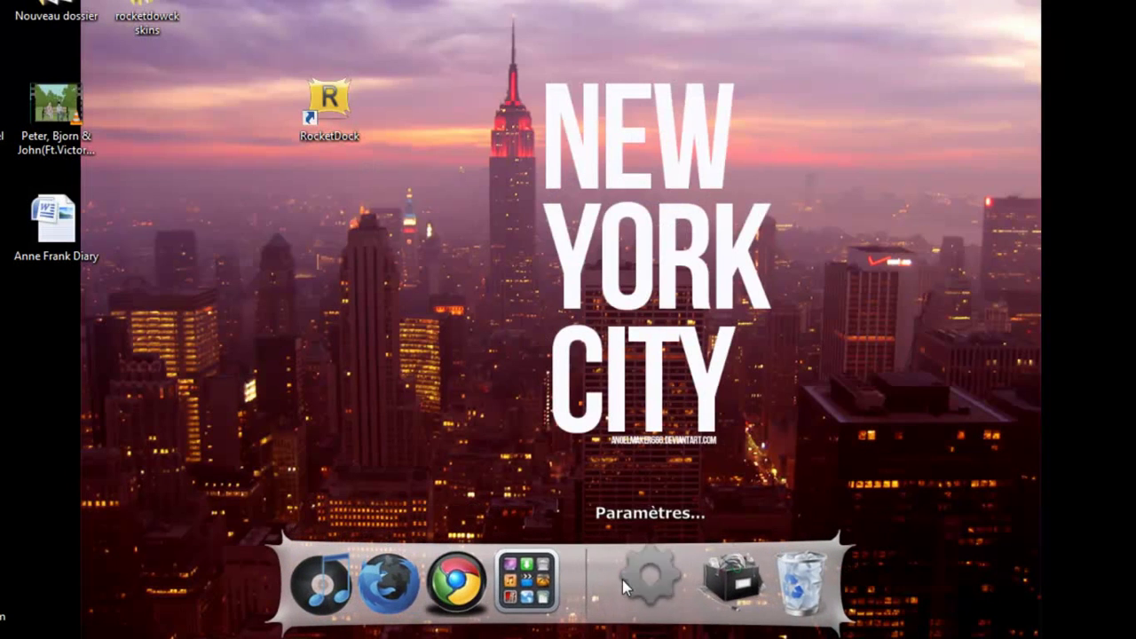
- Reopen the dock settings and set the edge offset to 51 px, leaving centering at 0%
{"action": "left_click", "coordinate": [649, 579]}
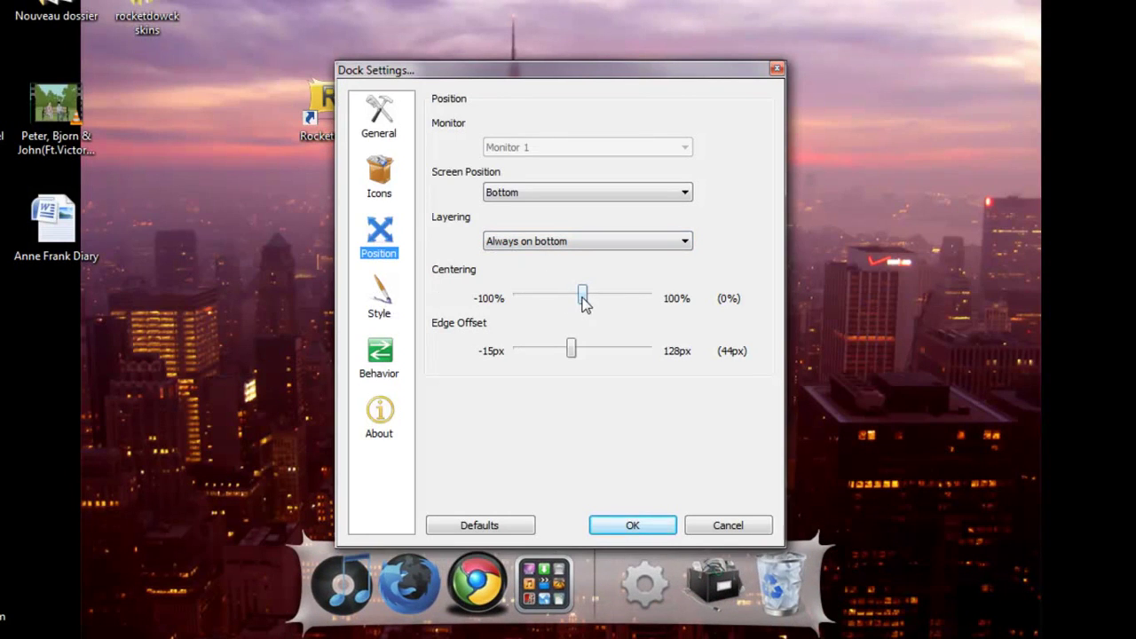
{"action": "mouse_move", "coordinate": [584, 302]}
{"action": "left_mouse_down"}
{"action": "mouse_move", "coordinate": [521, 302]}
{"action": "mouse_move", "coordinate": [687, 310]}
{"action": "mouse_move", "coordinate": [582, 311]}
{"action": "left_mouse_up"}
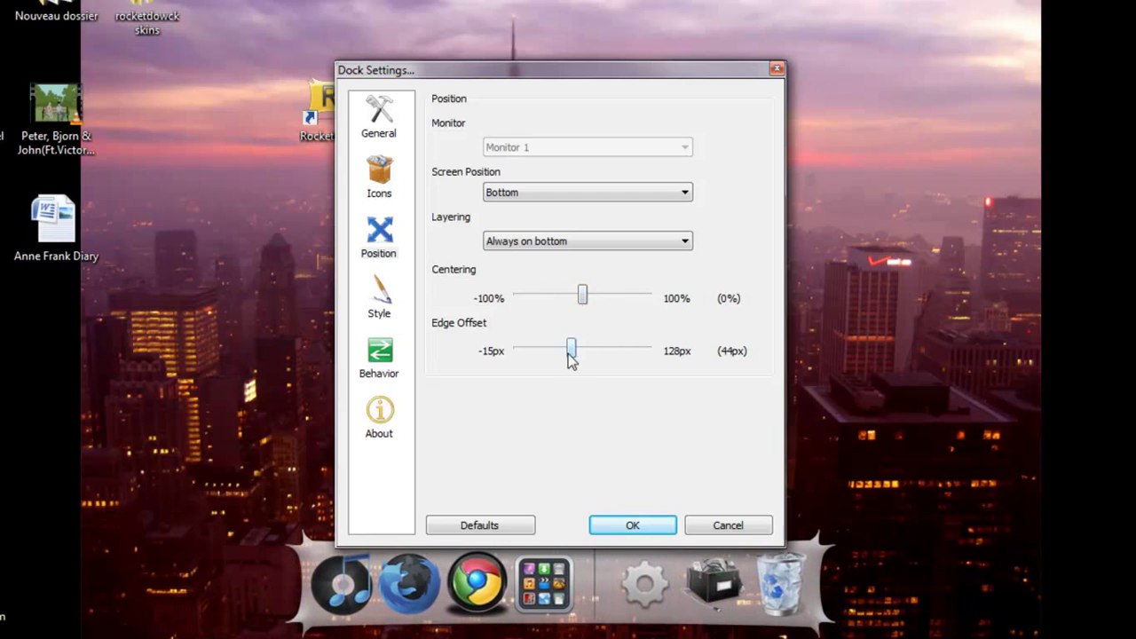
{"action": "mouse_move", "coordinate": [571, 355]}
{"action": "left_mouse_down"}
{"action": "mouse_move", "coordinate": [713, 332]}
{"action": "mouse_move", "coordinate": [563, 336]}
{"action": "mouse_move", "coordinate": [604, 334]}
{"action": "mouse_move", "coordinate": [561, 342]}
{"action": "mouse_move", "coordinate": [571, 342]}
{"action": "left_mouse_up"}
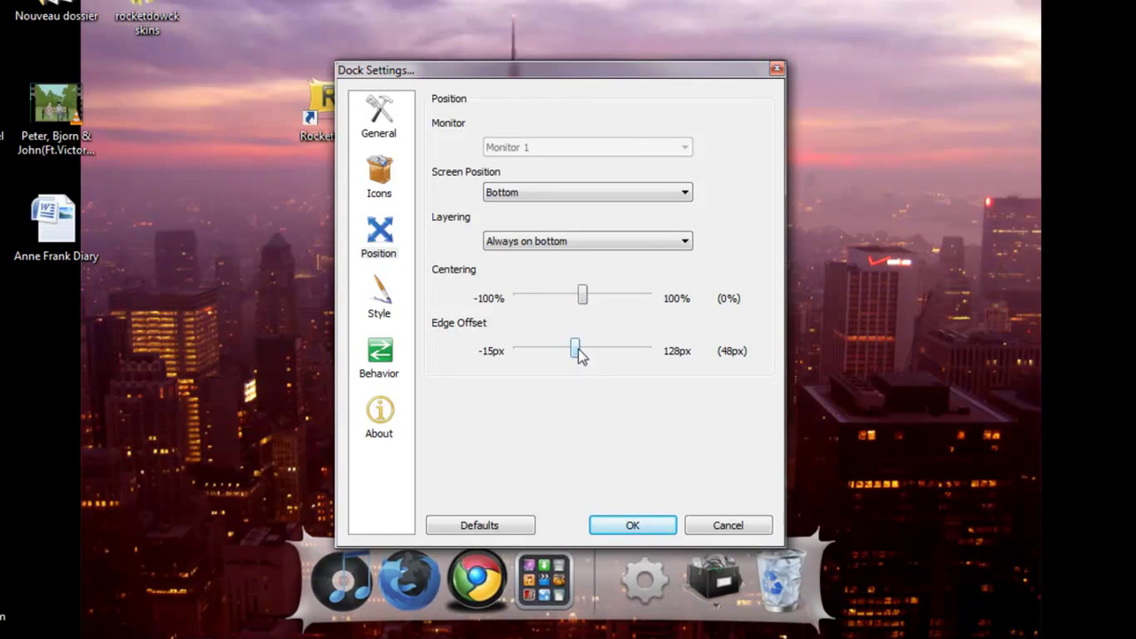
{"action": "left_click_drag", "start_coordinate": [577, 352], "coordinate": [580, 352]}
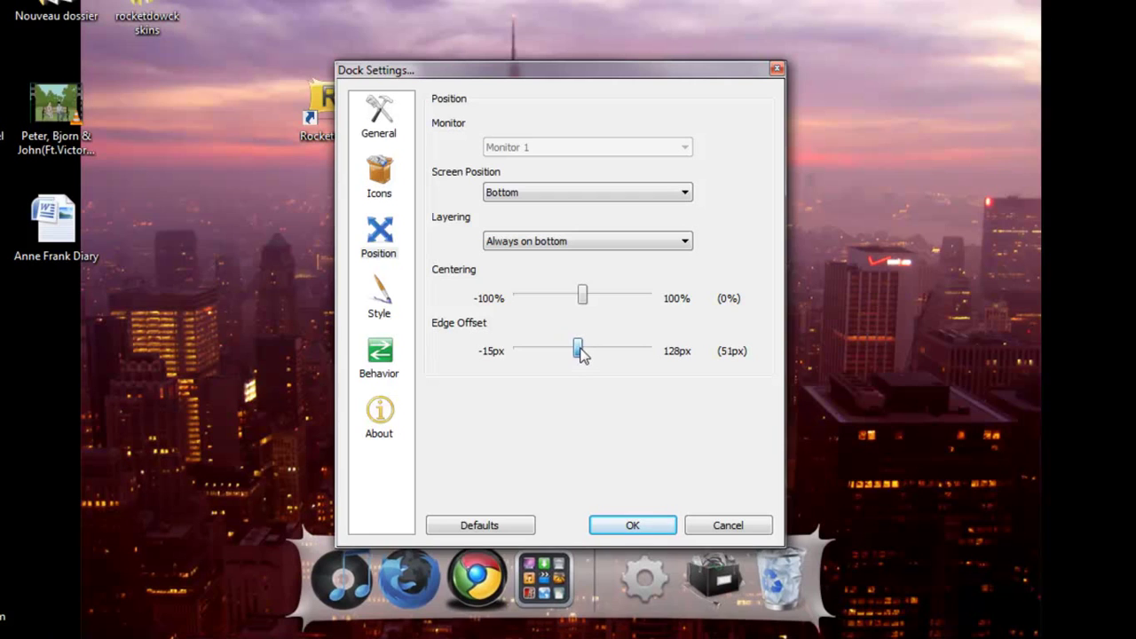
- Preview the available dock themes in the style options and select the Brushed theme
{"action": "left_click", "coordinate": [385, 298]}
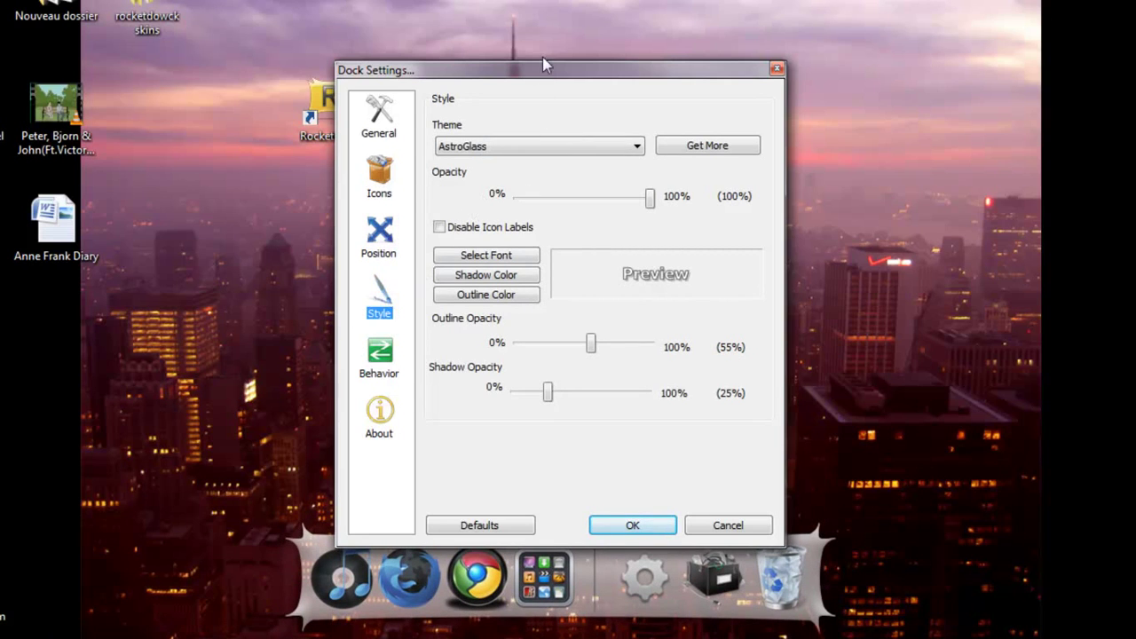
{"action": "left_click_drag", "start_coordinate": [543, 62], "coordinate": [588, 3]}
{"action": "left_click", "coordinate": [573, 71]}
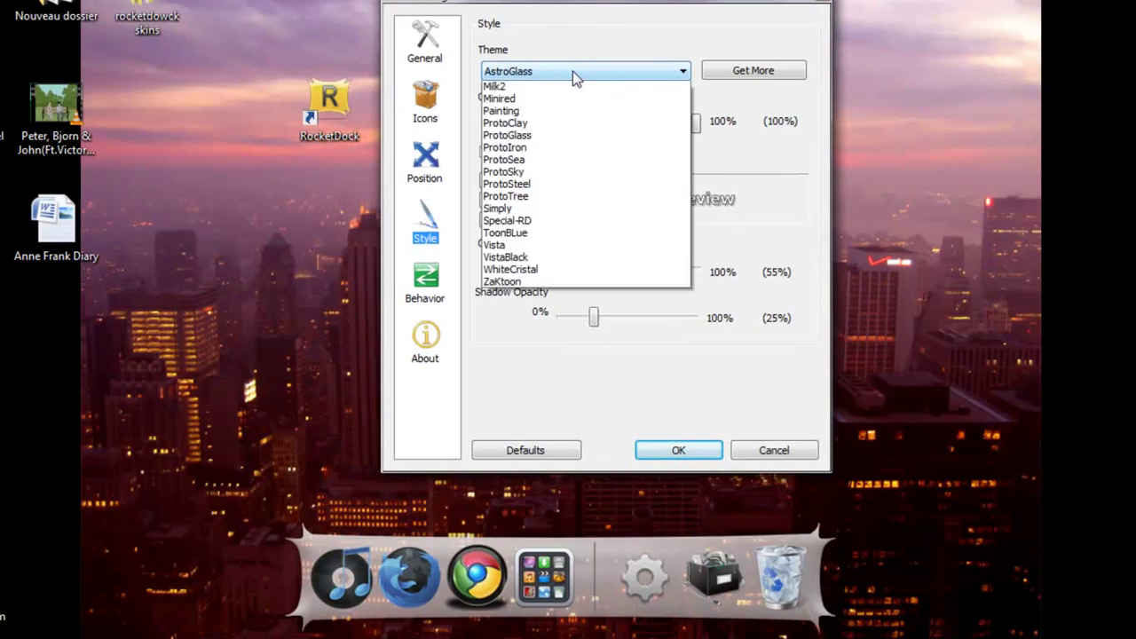
{"action": "key", "text": "Down"}
{"action": "key", "text": "Down"}
{"action": "key", "text": "Down"}
{"action": "key", "text": "Down"}
{"action": "key", "text": "Down"}
{"action": "key", "text": "Down"}
{"action": "key", "text": "Down"}
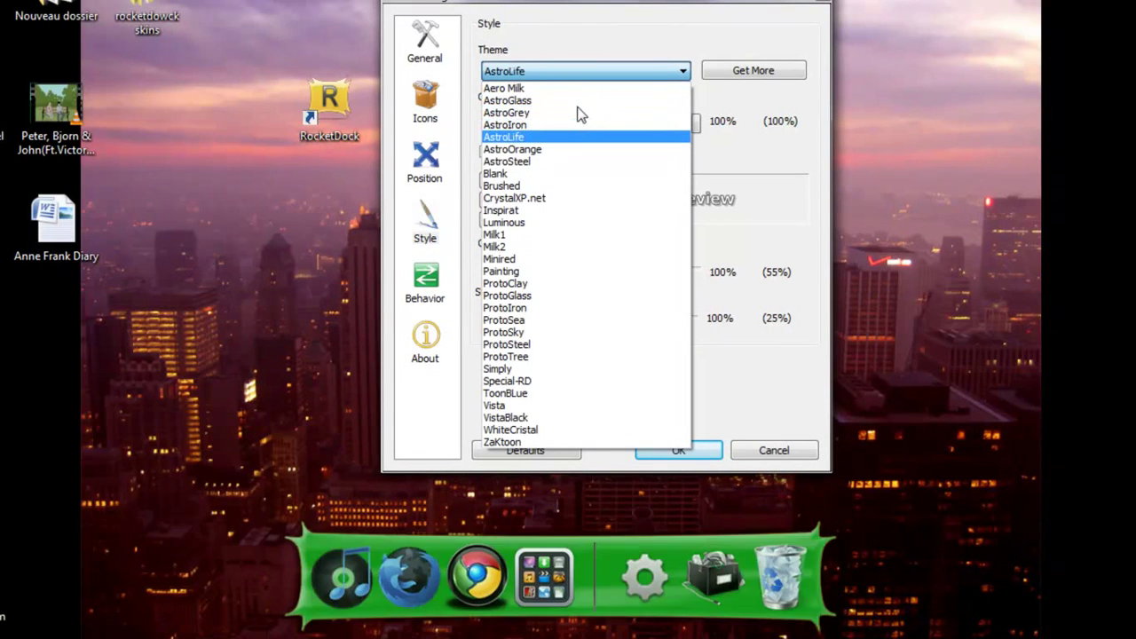
{"action": "key", "text": "Down"}
{"action": "key", "text": "Down"}
{"action": "key", "text": "Down"}
{"action": "key", "text": "Down"}
{"action": "key", "text": "Down"}
{"action": "key", "text": "Down"}
{"action": "key", "text": "Down"}
{"action": "key", "text": "Down"}
{"action": "key", "text": "Down"}
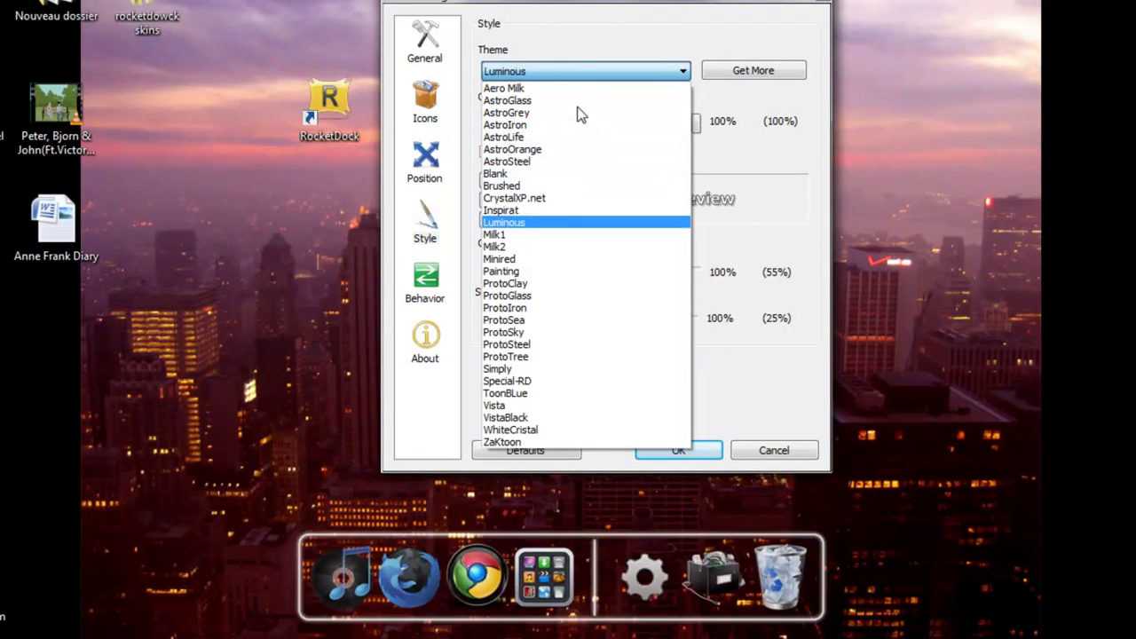
{"action": "key", "text": "Down"}
{"action": "key", "text": "Down"}
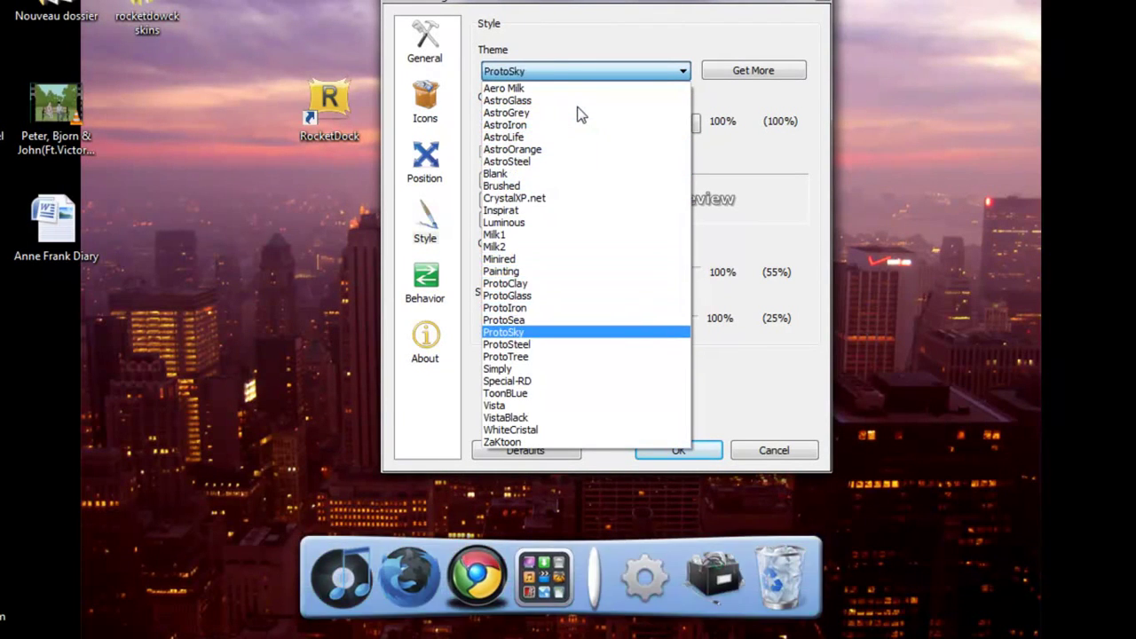
{"action": "key", "text": "Up"}
{"action": "key", "text": "Up"}
{"action": "key", "text": "Up"}
{"action": "key", "text": "Up"}
{"action": "key", "text": "Up"}
{"action": "key", "text": "Up"}
{"action": "key", "text": "Up"}
{"action": "key", "text": "Up"}
{"action": "key", "text": "Up"}
{"action": "key", "text": "Up"}
{"action": "key", "text": "Up"}
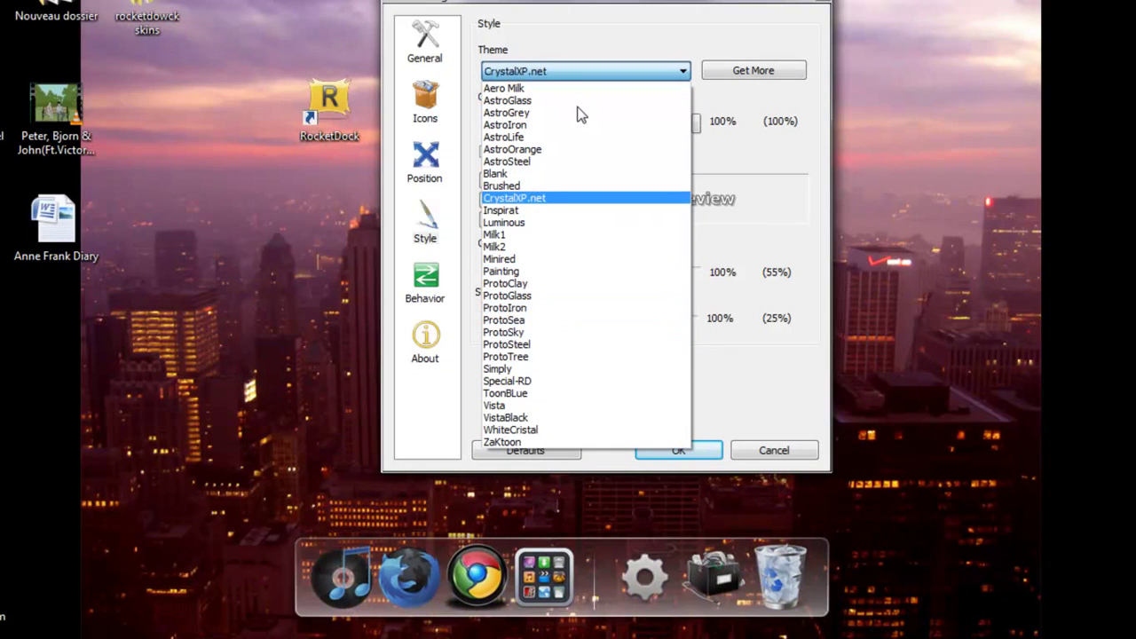
{"action": "key", "text": "Up"}
{"action": "key", "text": "Up"}
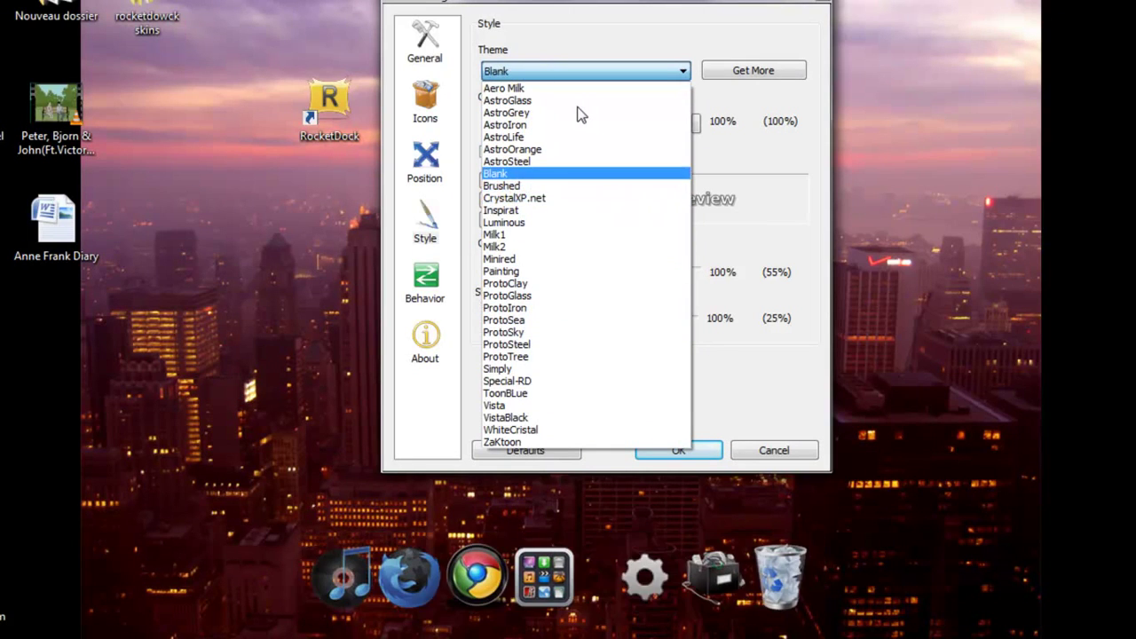
{"action": "key", "text": "Down"}
{"action": "left_click", "coordinate": [518, 177]}
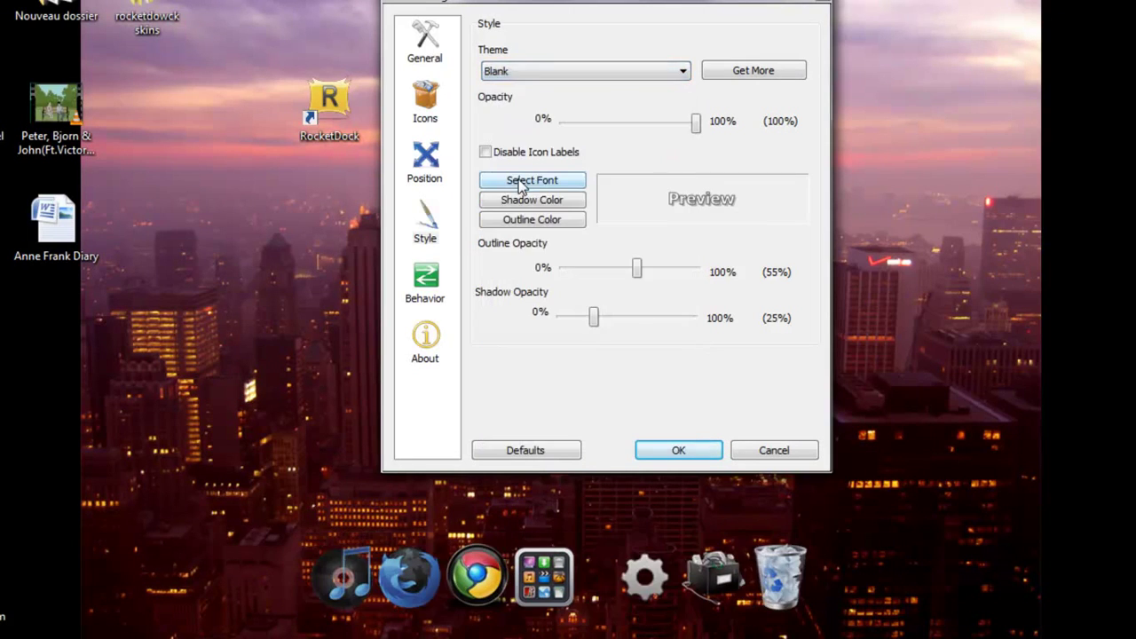
{"action": "key", "text": "Down"}
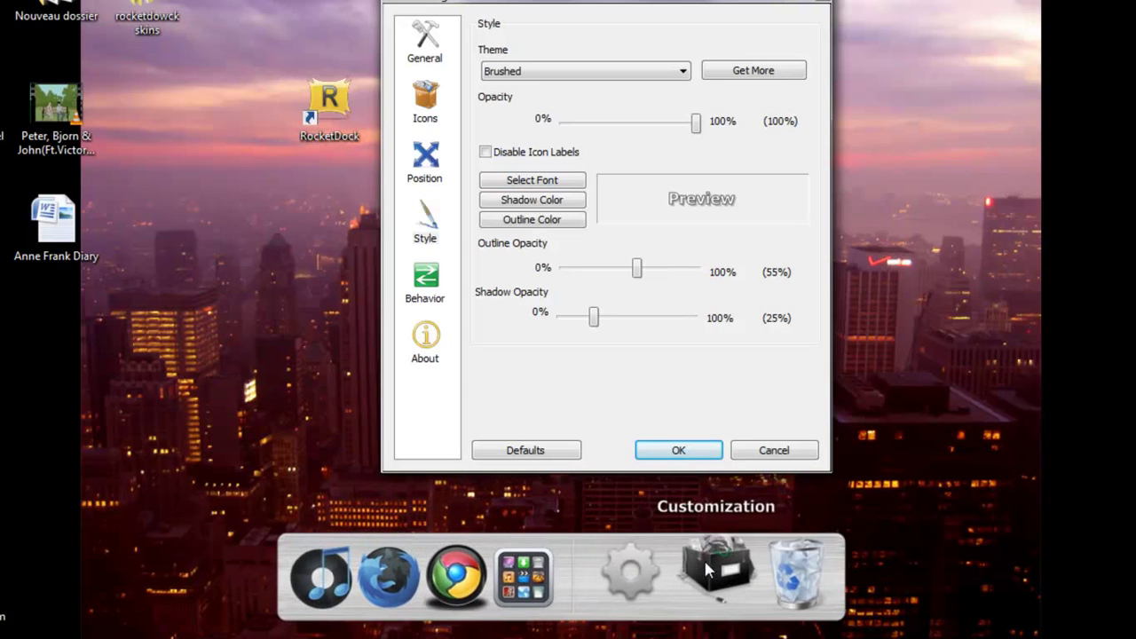
- Turn on AutoHide in the dock's behavior options and turn it off again
{"action": "left_click", "coordinate": [427, 284]}
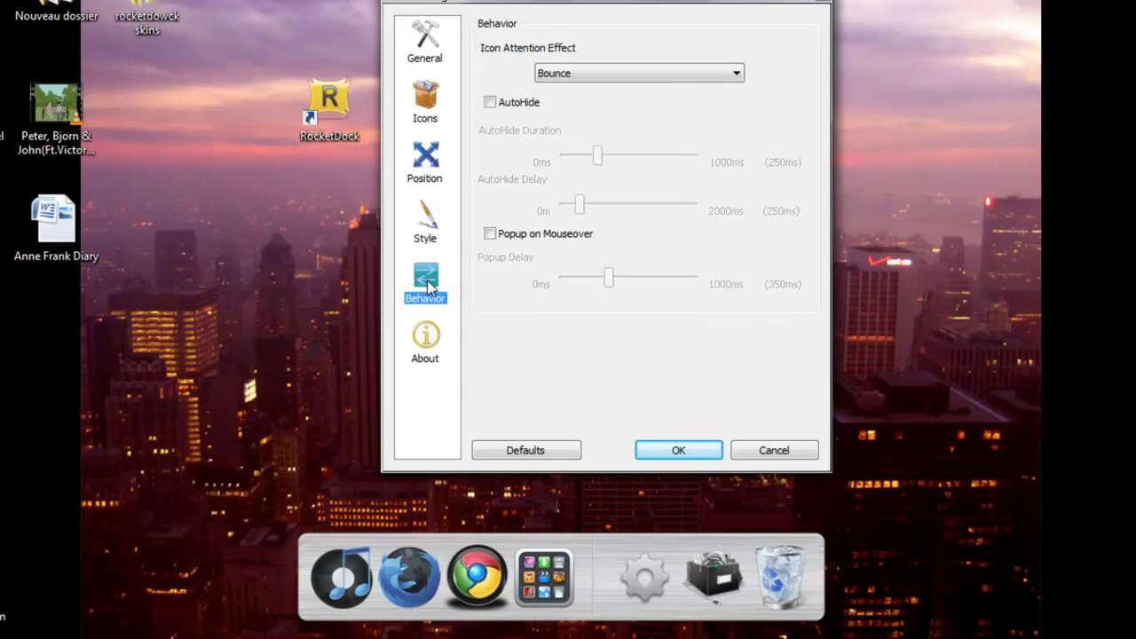
{"action": "left_click", "coordinate": [512, 108]}
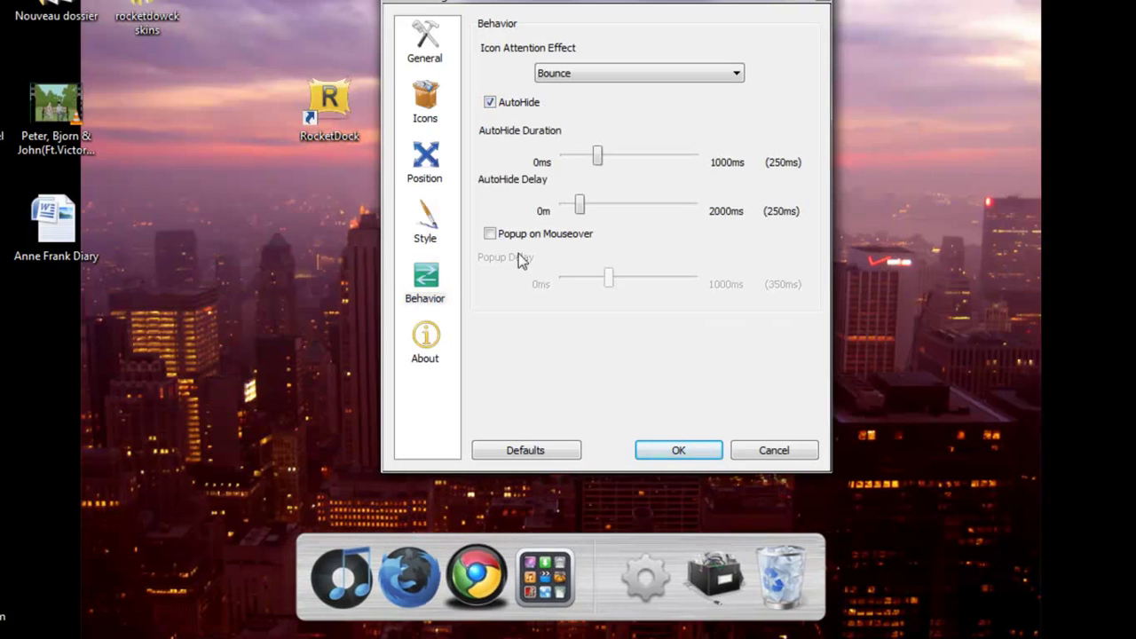
{"action": "left_click", "coordinate": [490, 103]}
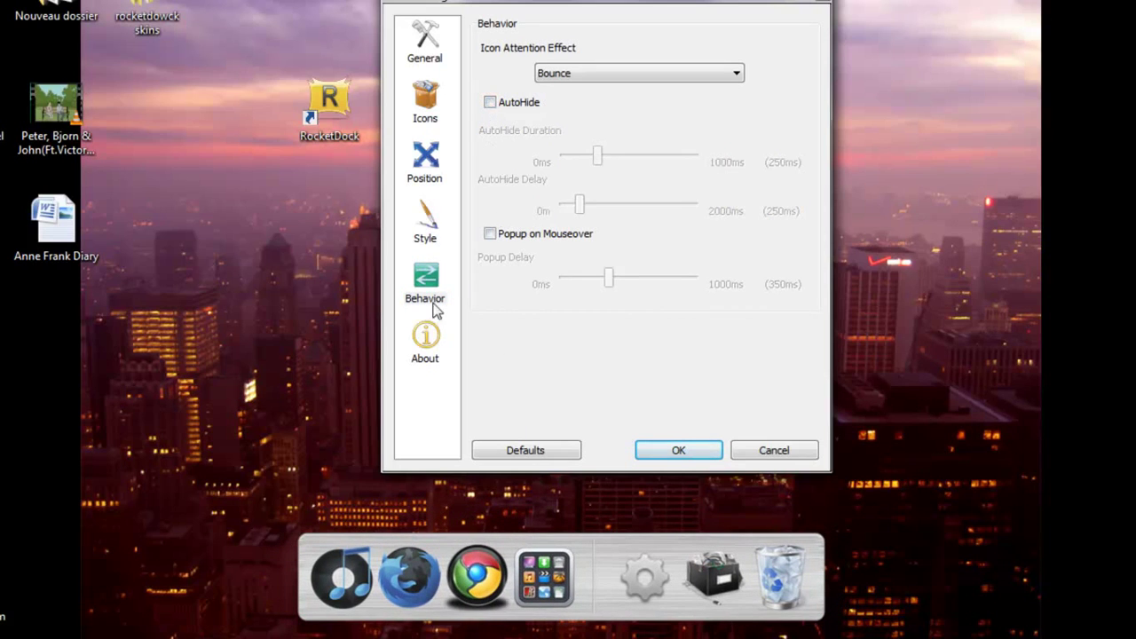
- View the dock's About information and save the dock settings
{"action": "left_click", "coordinate": [426, 342]}
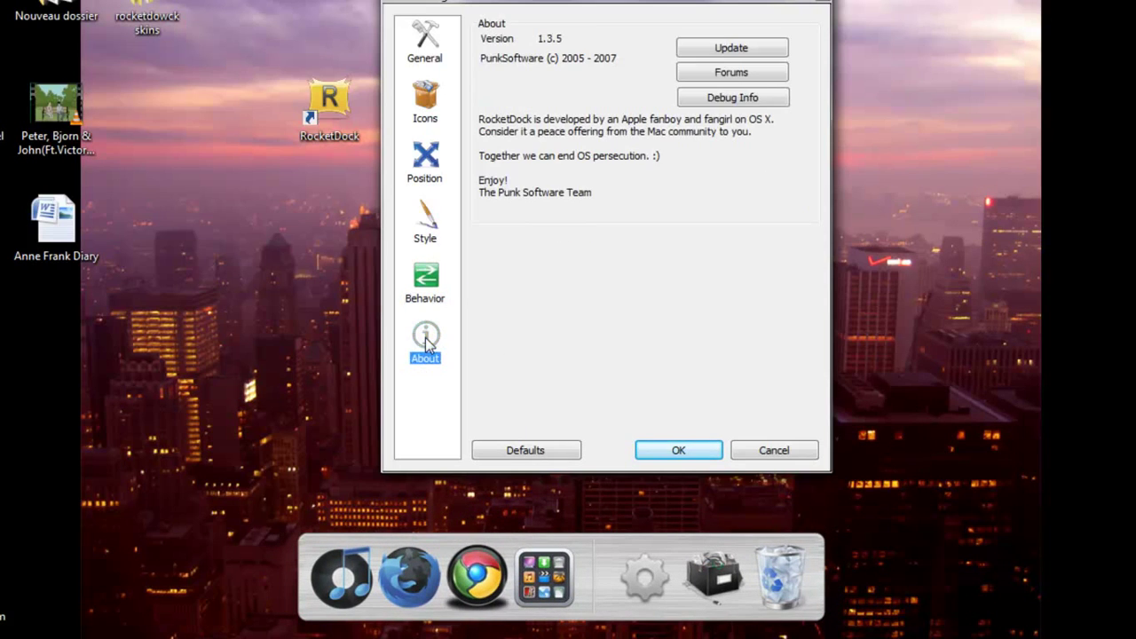
{"action": "left_click", "coordinate": [683, 446]}
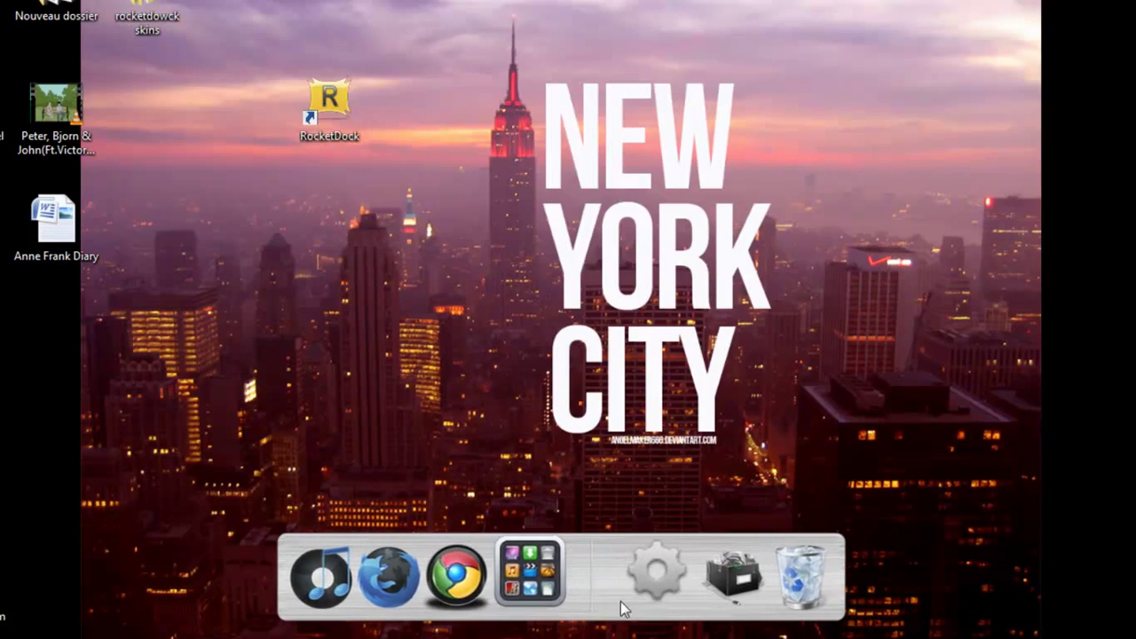
- Add the RocketDock desktop shortcut to the dock beside the settings icon, and remove it from the dock again
{"action": "mouse_move", "coordinate": [235, 635]}
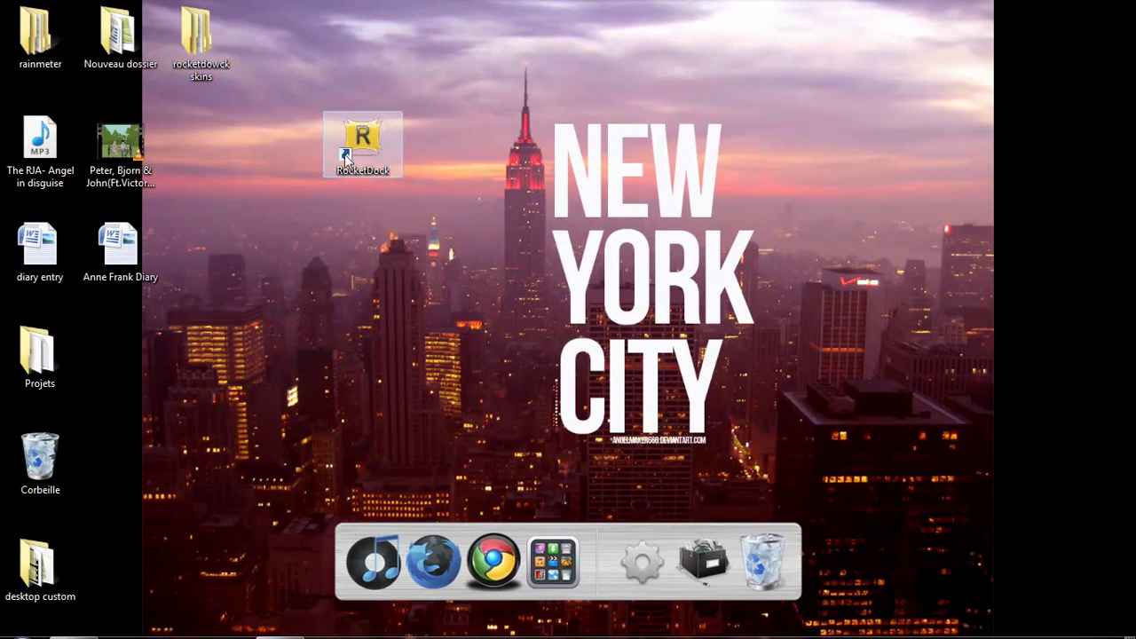
{"action": "left_click_drag", "start_coordinate": [367, 139], "coordinate": [622, 555]}
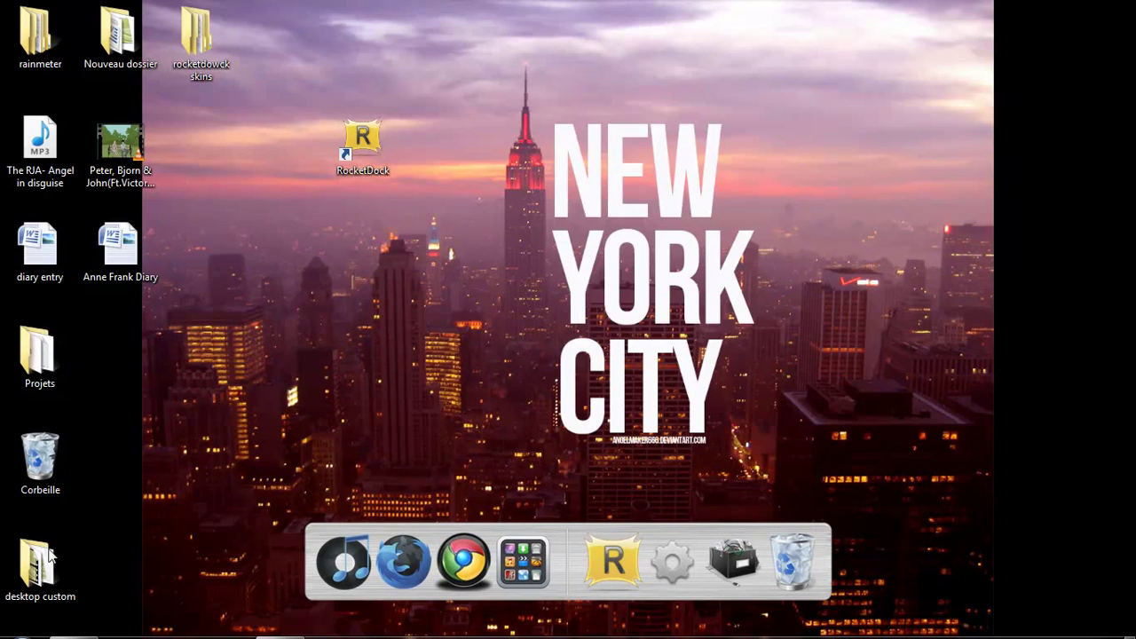
{"action": "left_click_drag", "start_coordinate": [39, 355], "coordinate": [517, 427]}
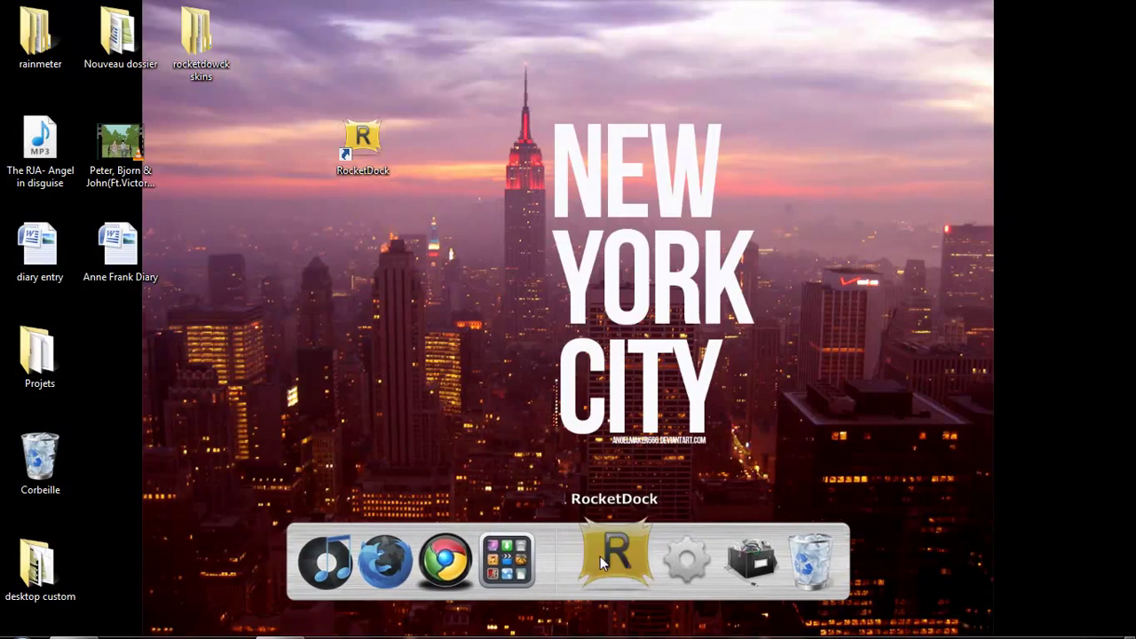
{"action": "left_click_drag", "start_coordinate": [603, 557], "coordinate": [558, 453]}
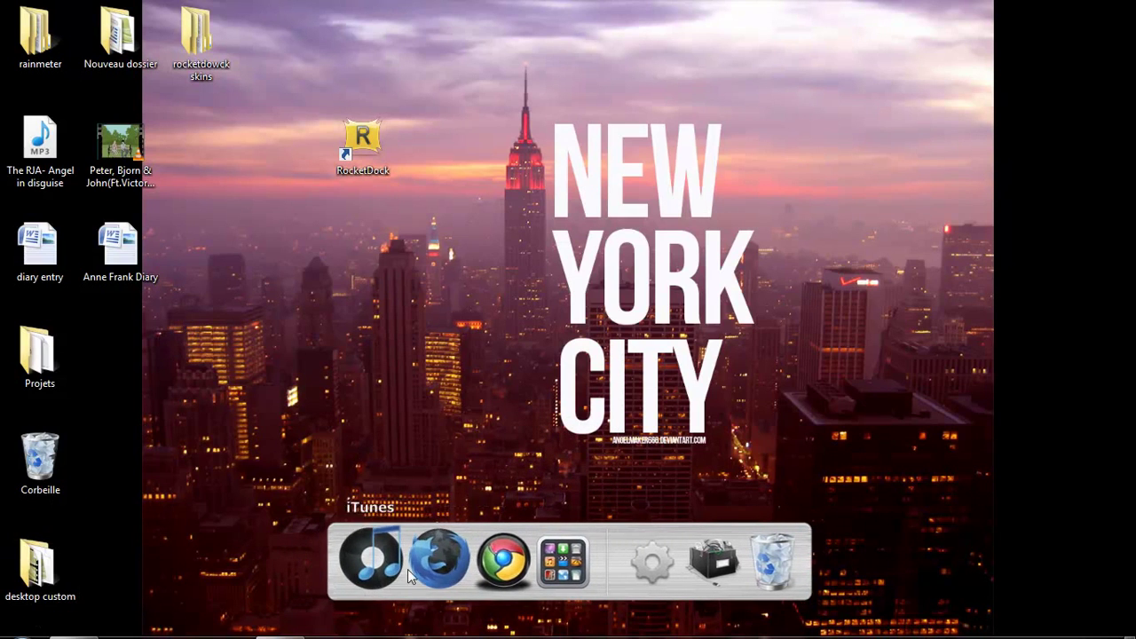
- Switch to the Firefox window with the RocketDock website
{"action": "left_click", "coordinate": [282, 622]}
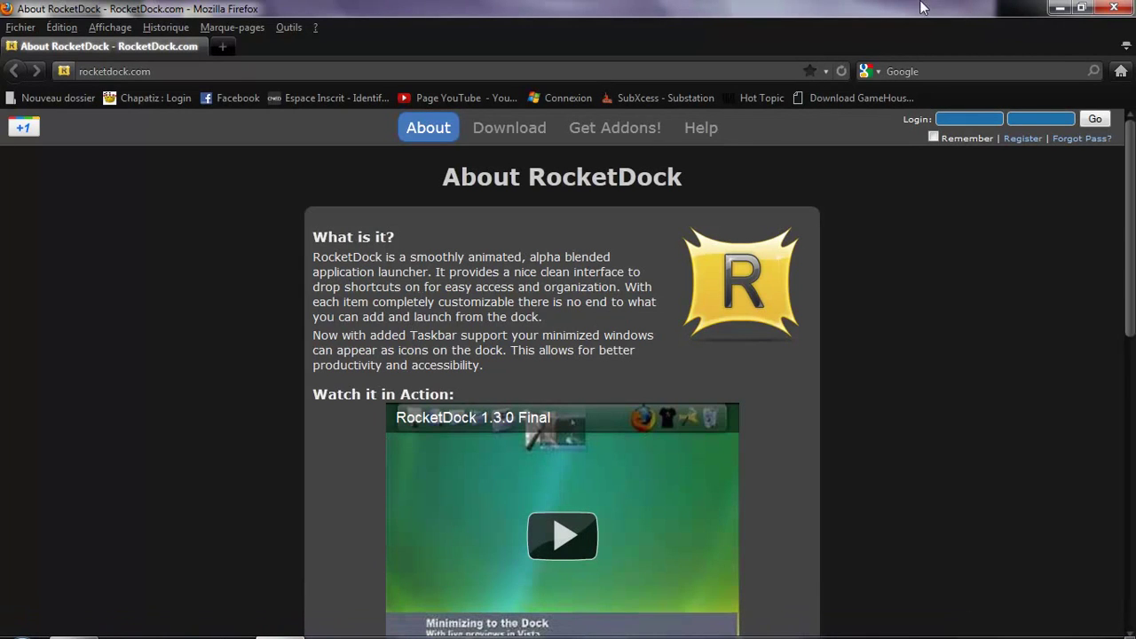
{"action": "left_click", "coordinate": [1055, 8]}
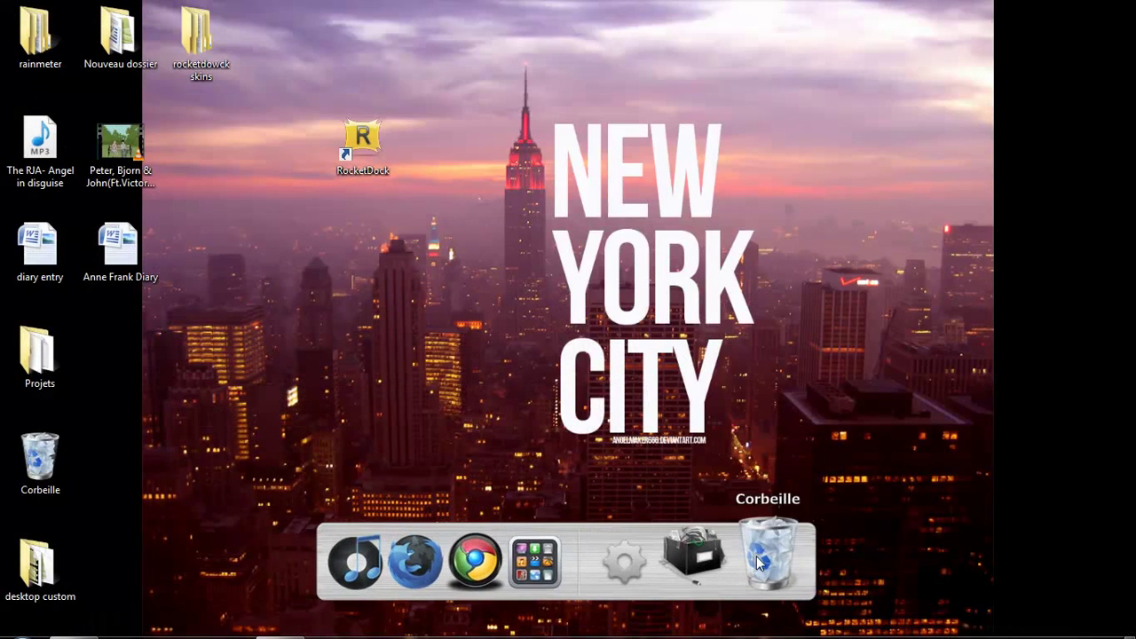
{"action": "mouse_move", "coordinate": [281, 621]}
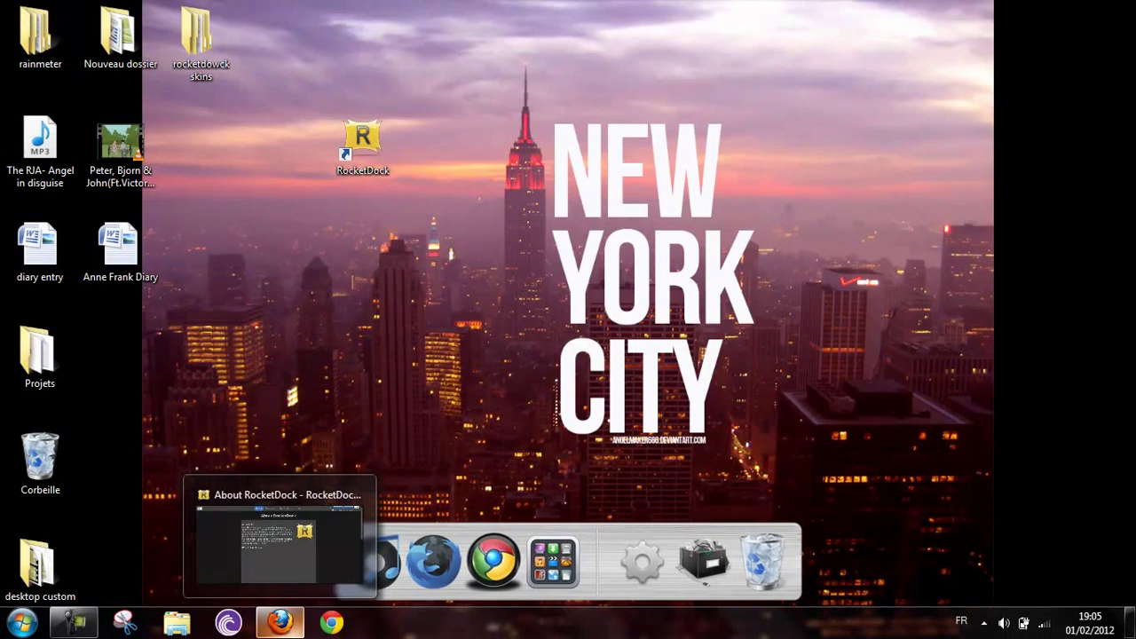
{"action": "left_click", "coordinate": [280, 621]}
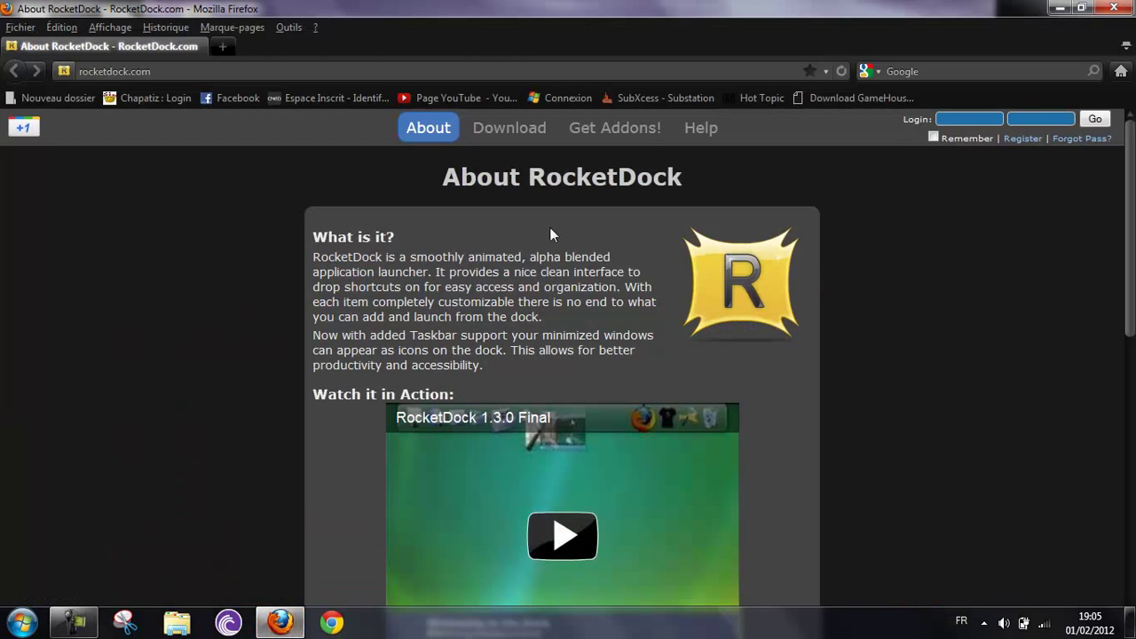
- Open the website's Get Addons page and look through the popular addons
{"action": "left_click", "coordinate": [603, 141]}
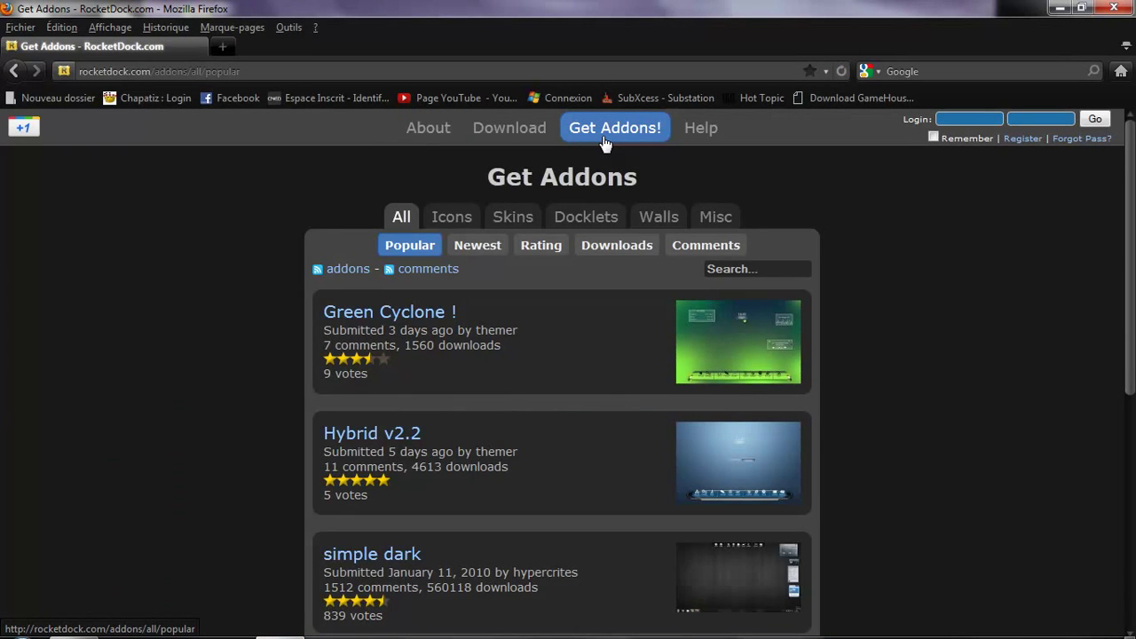
{"action": "scroll", "coordinate": [568, 355], "scroll_direction": "down", "scroll_amount": 5}
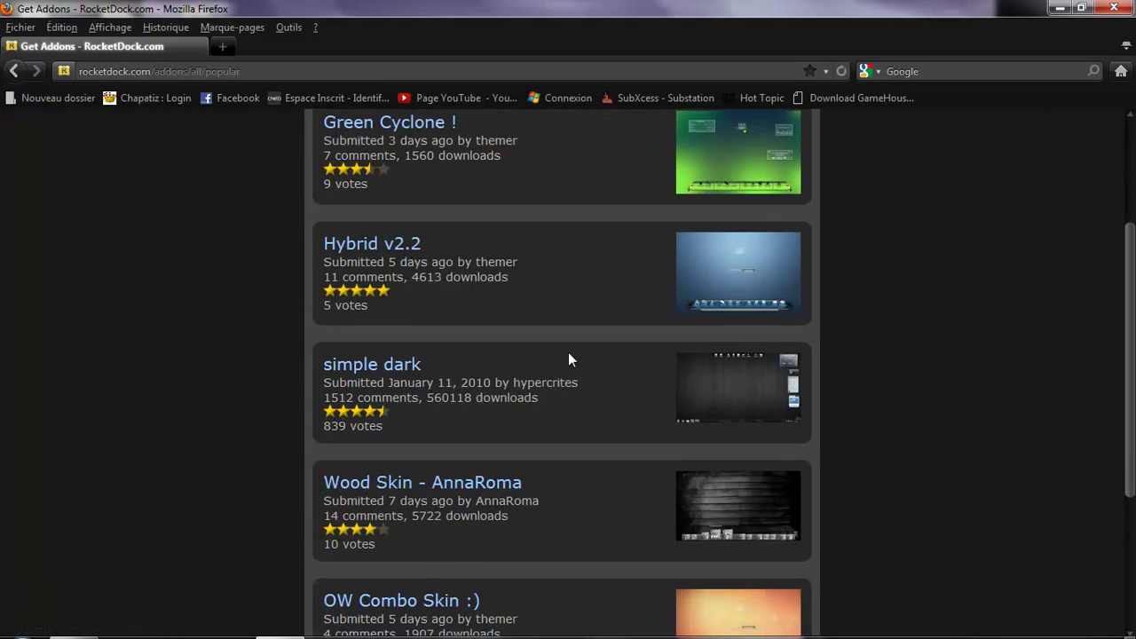
{"action": "scroll", "coordinate": [567, 359], "scroll_direction": "down", "scroll_amount": 3}
{"action": "scroll", "coordinate": [568, 359], "scroll_direction": "up", "scroll_amount": 3}
{"action": "scroll", "coordinate": [564, 364], "scroll_direction": "down", "scroll_amount": 3}
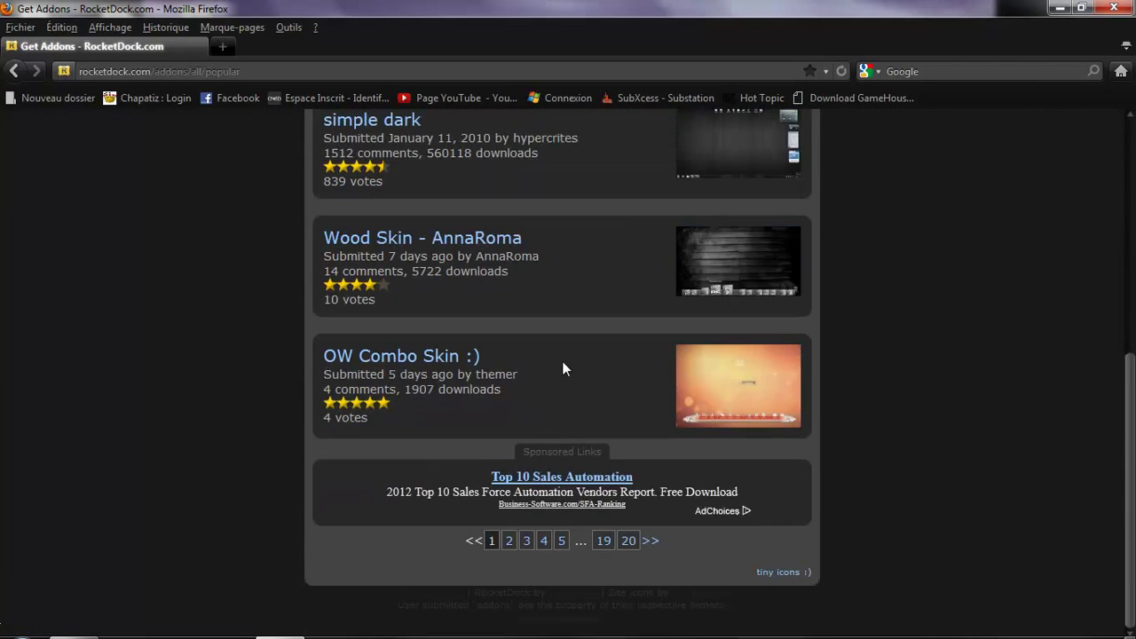
{"action": "scroll", "coordinate": [550, 497], "scroll_direction": "up", "scroll_amount": 8}
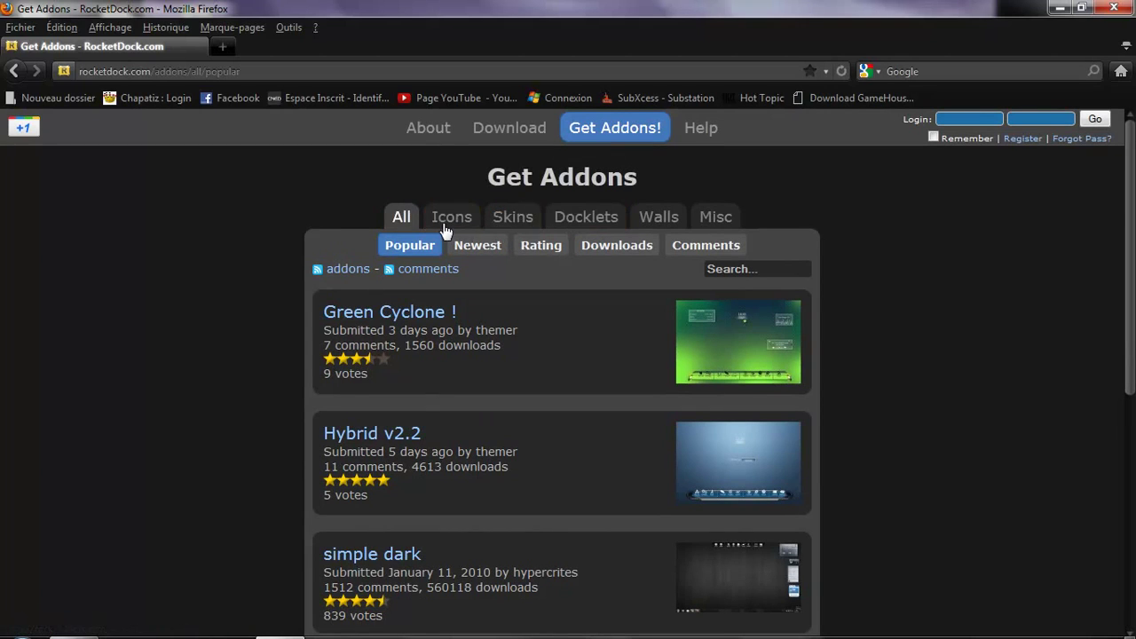
- Open the Skins category of the addons and go to page 5 of the popular skins
{"action": "left_click", "coordinate": [517, 224]}
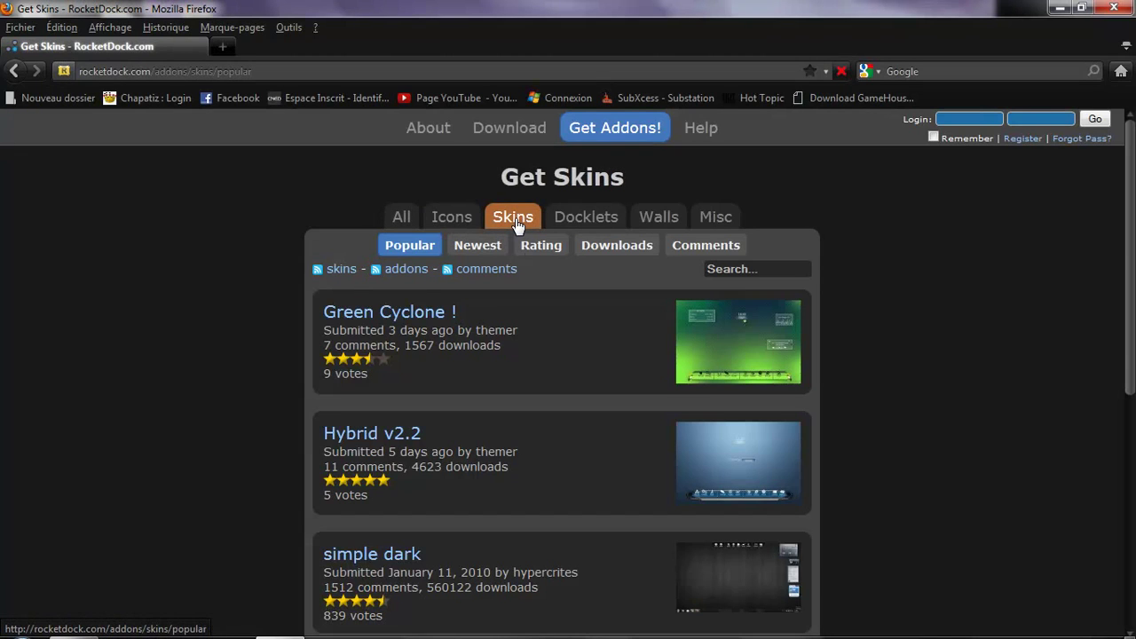
{"action": "scroll", "coordinate": [620, 393], "scroll_direction": "down", "scroll_amount": 5}
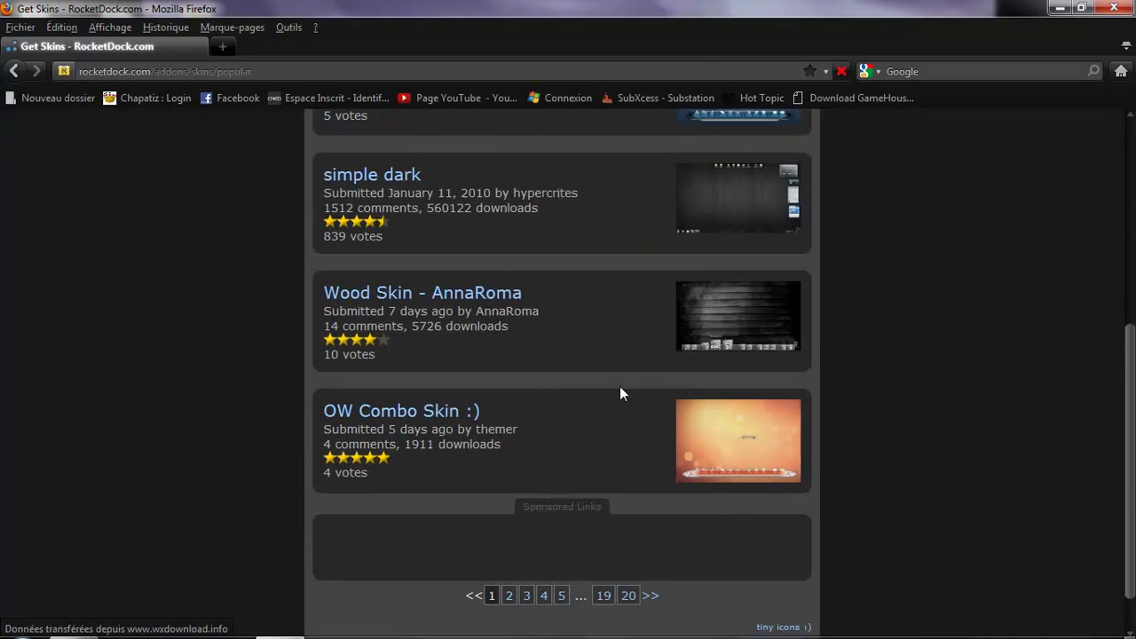
{"action": "scroll", "coordinate": [620, 393], "scroll_direction": "down", "scroll_amount": 1}
{"action": "left_click", "coordinate": [560, 540]}
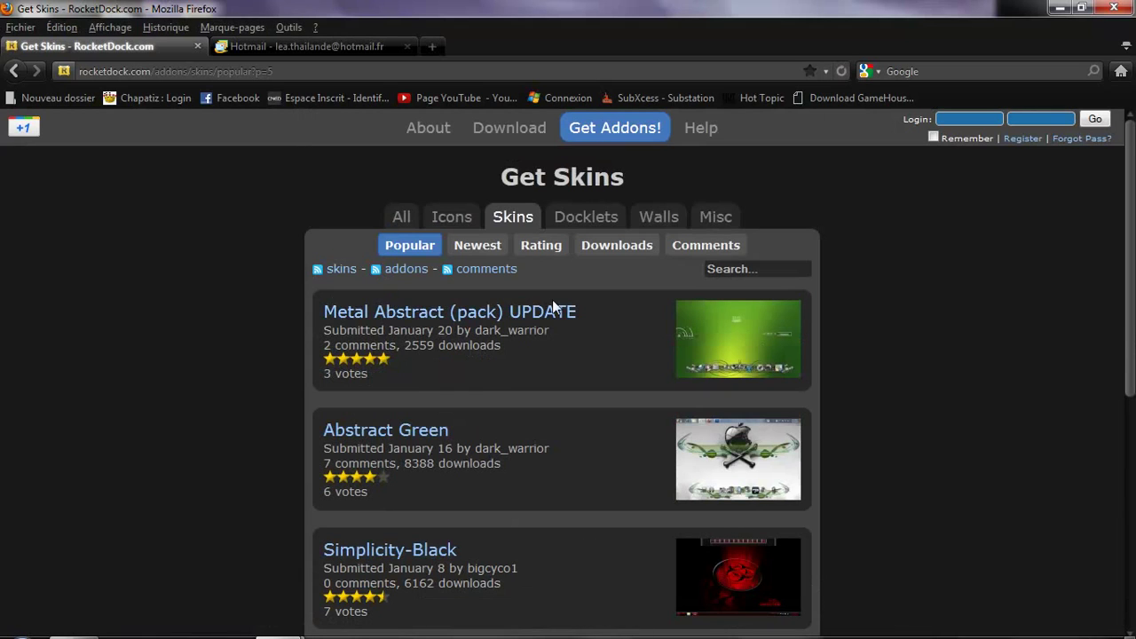
- Open the Proton ! skin's page and view its preview image at full size, then close the preview
{"action": "scroll", "coordinate": [879, 337], "scroll_direction": "down", "scroll_amount": 7}
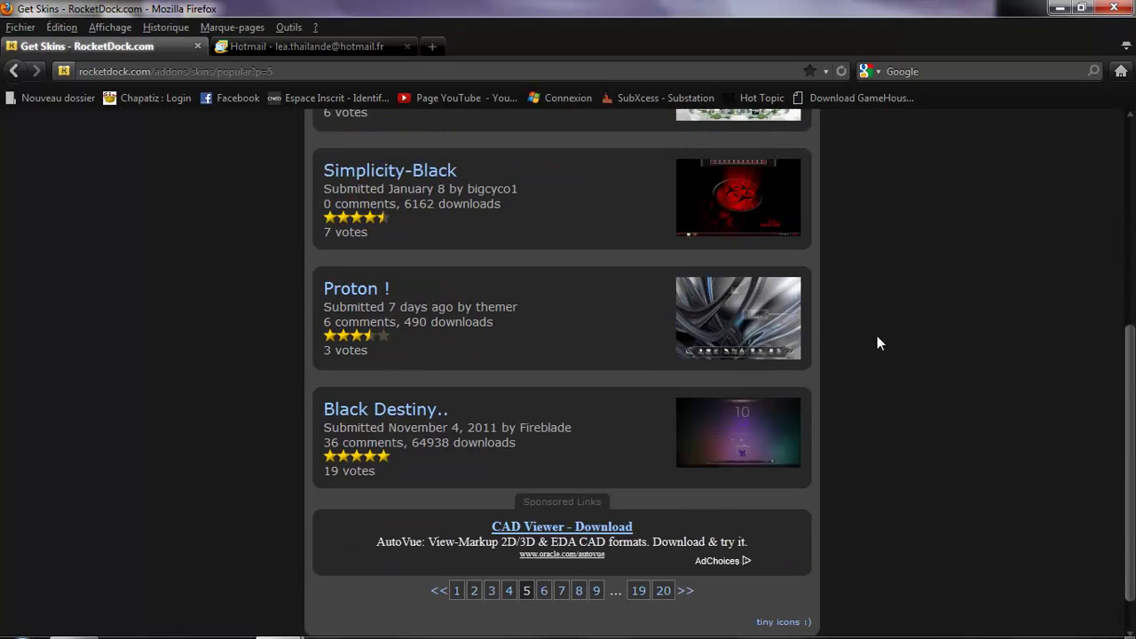
{"action": "left_click", "coordinate": [342, 294]}
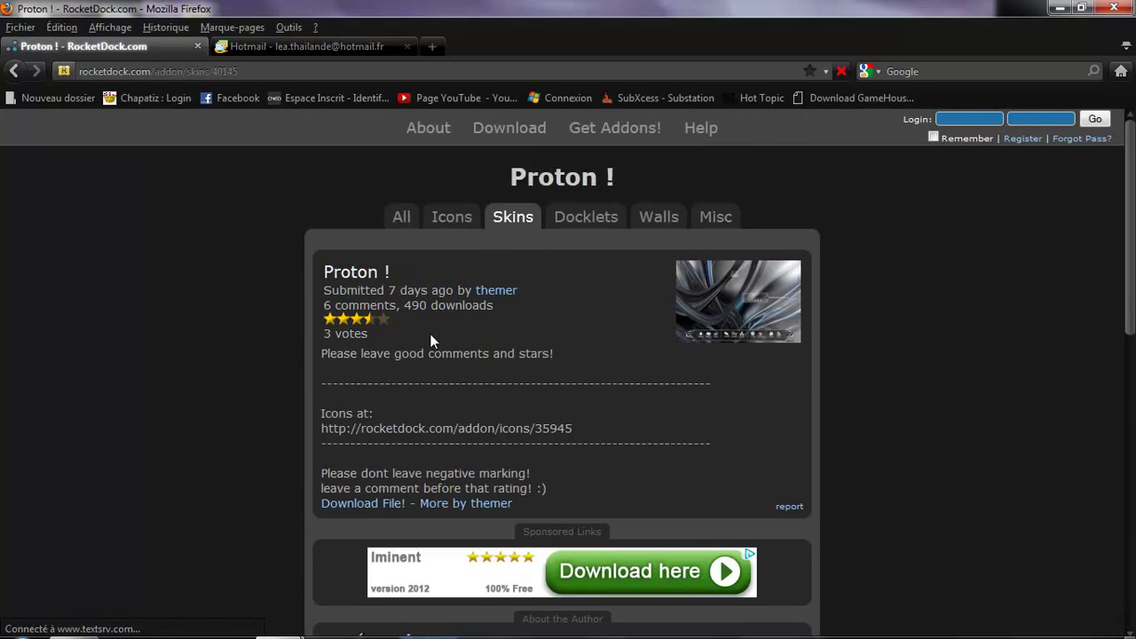
{"action": "left_click", "coordinate": [704, 293]}
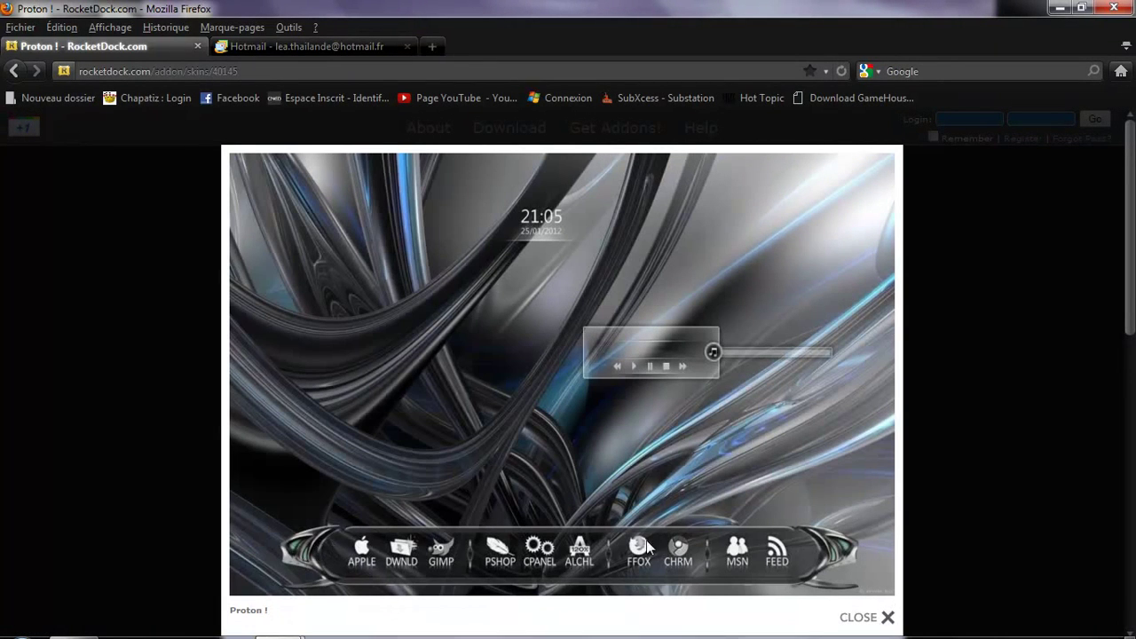
{"action": "left_click", "coordinate": [887, 616]}
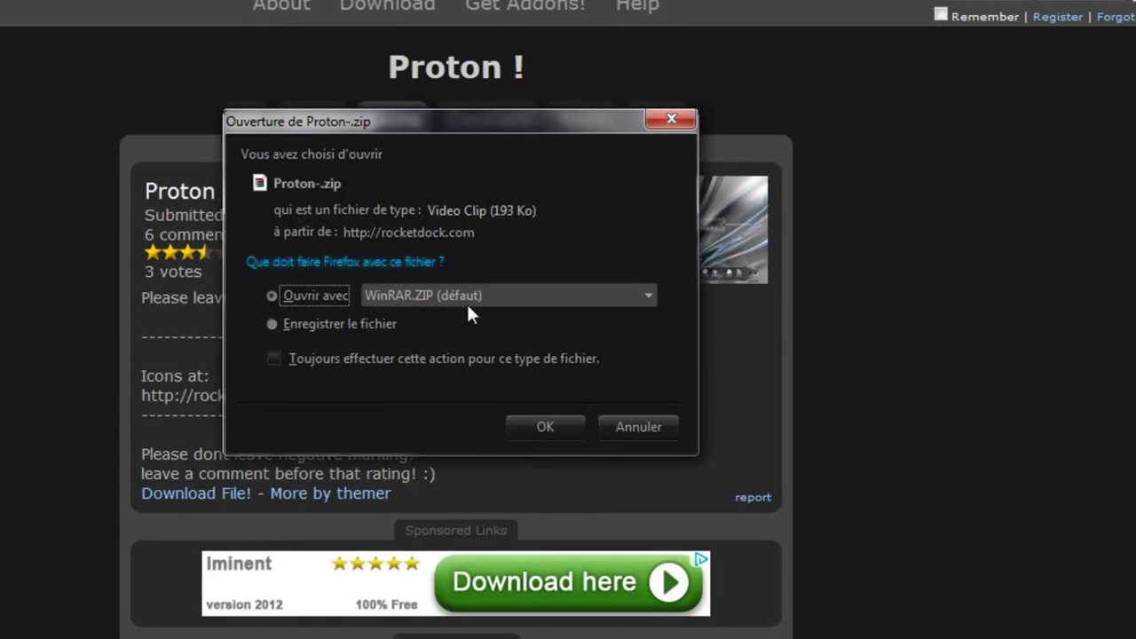
- Open the downloaded Proton-.zip with WinRAR, extract its Proton ! folder to the desktop, and close the archive
{"action": "left_click", "coordinate": [543, 427]}
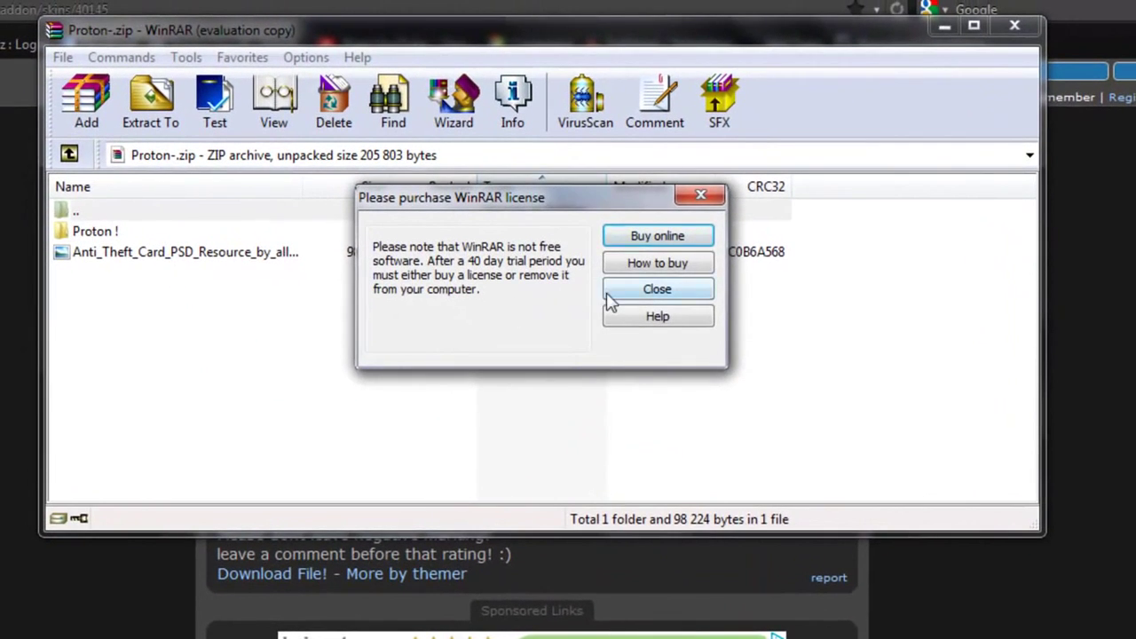
{"action": "left_click", "coordinate": [593, 277]}
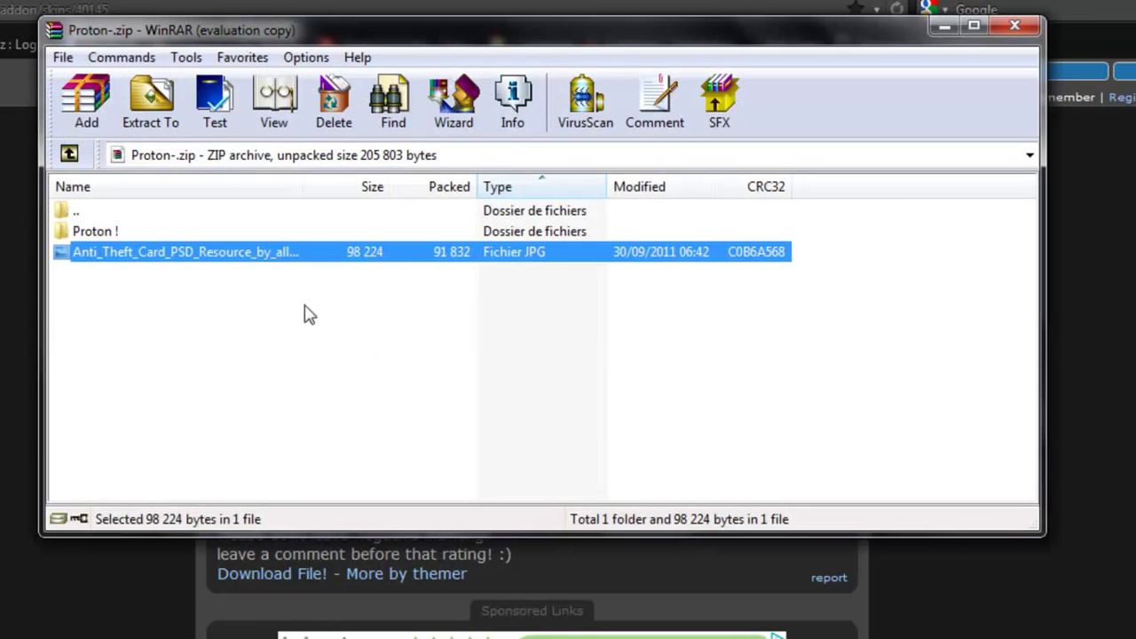
{"action": "left_click", "coordinate": [112, 232]}
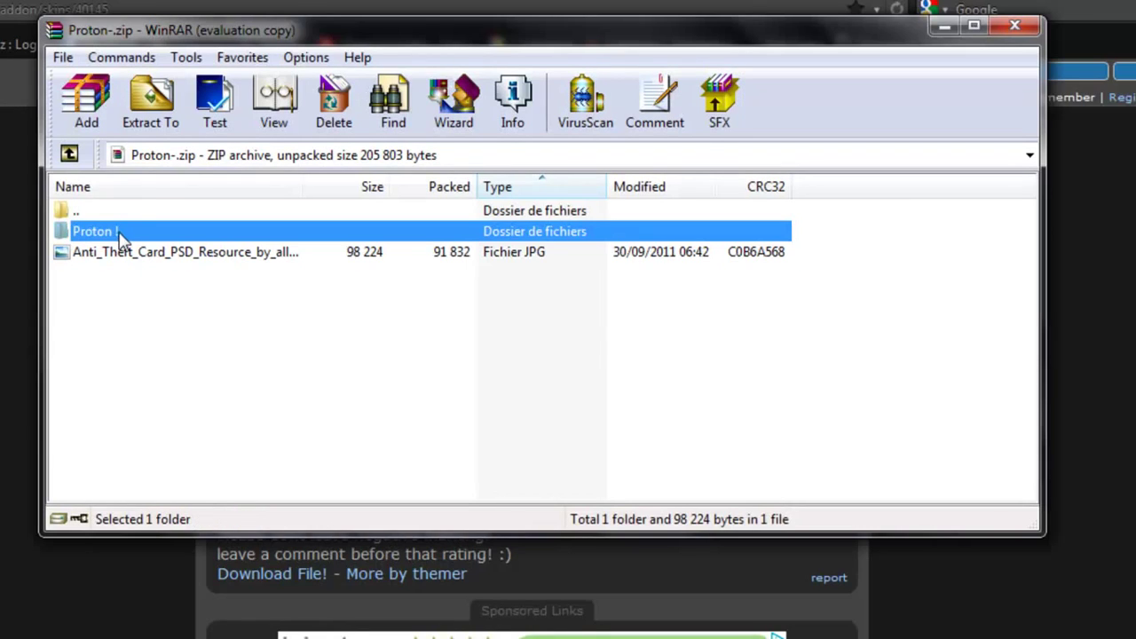
{"action": "left_click", "coordinate": [151, 119]}
{"action": "left_click", "coordinate": [568, 161]}
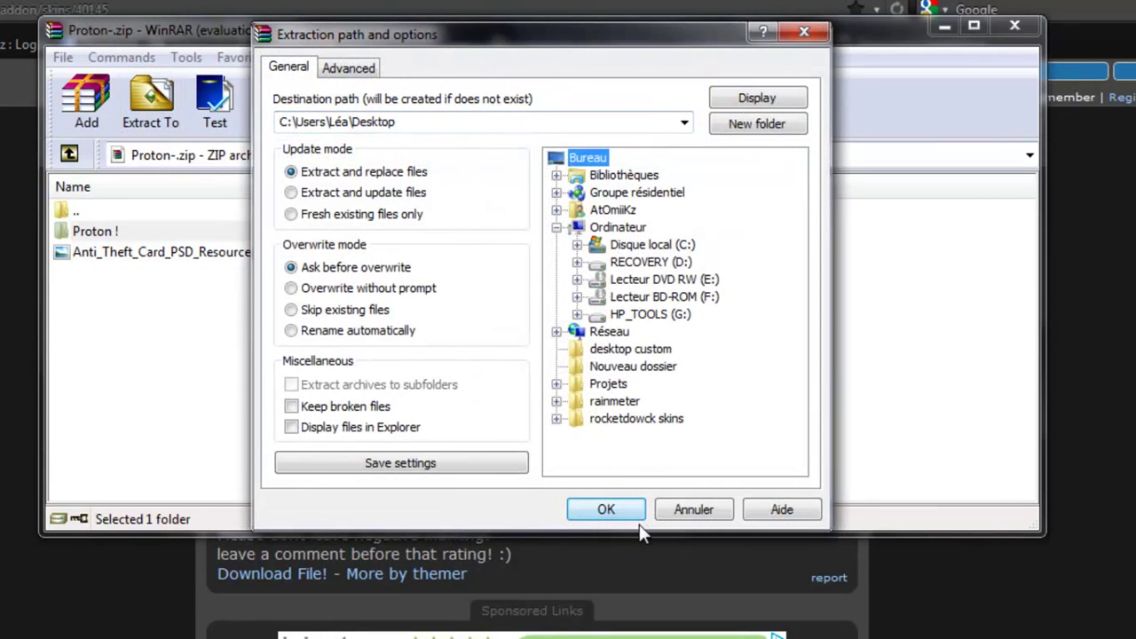
{"action": "left_click", "coordinate": [606, 509]}
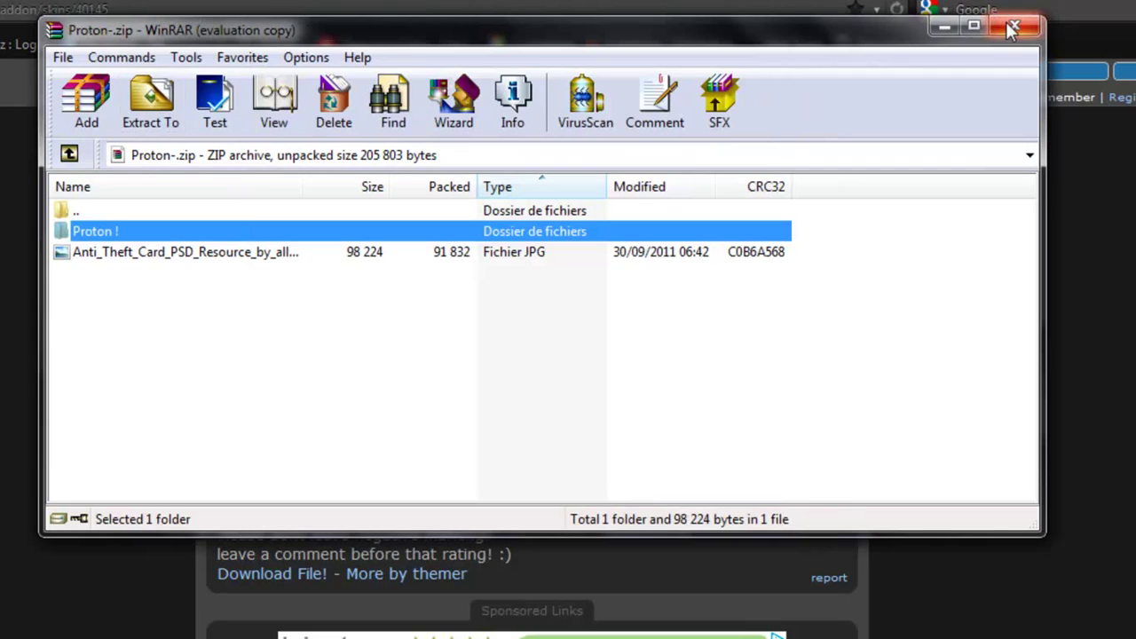
{"action": "left_click", "coordinate": [1012, 28]}
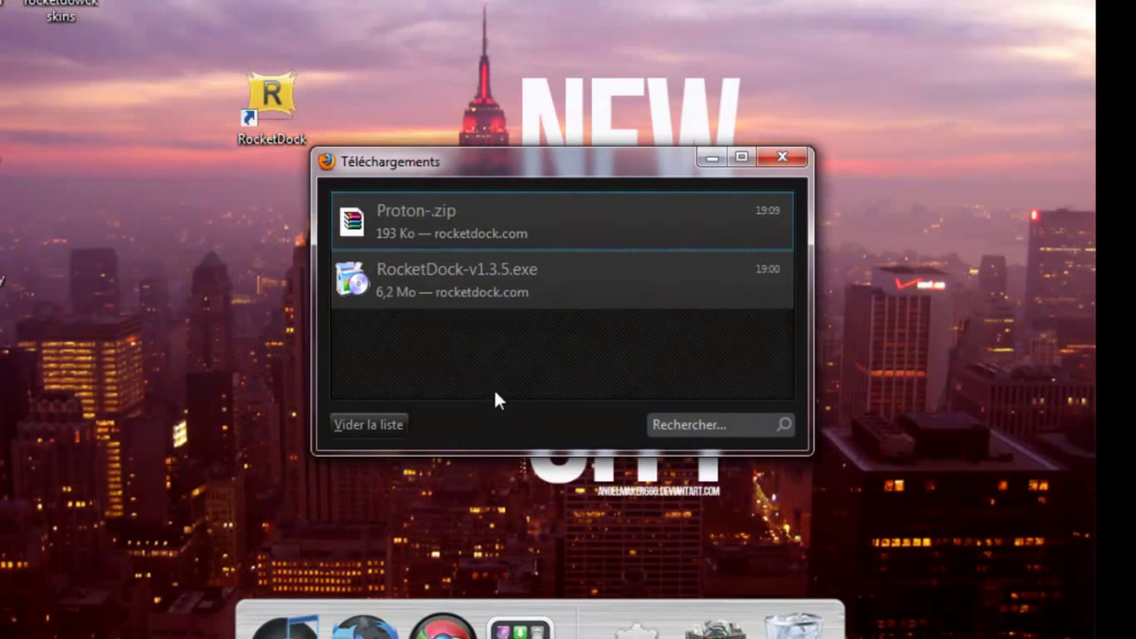
- Close the downloads list and check the files inside the extracted Proton ! folder
{"action": "left_click", "coordinate": [783, 157]}
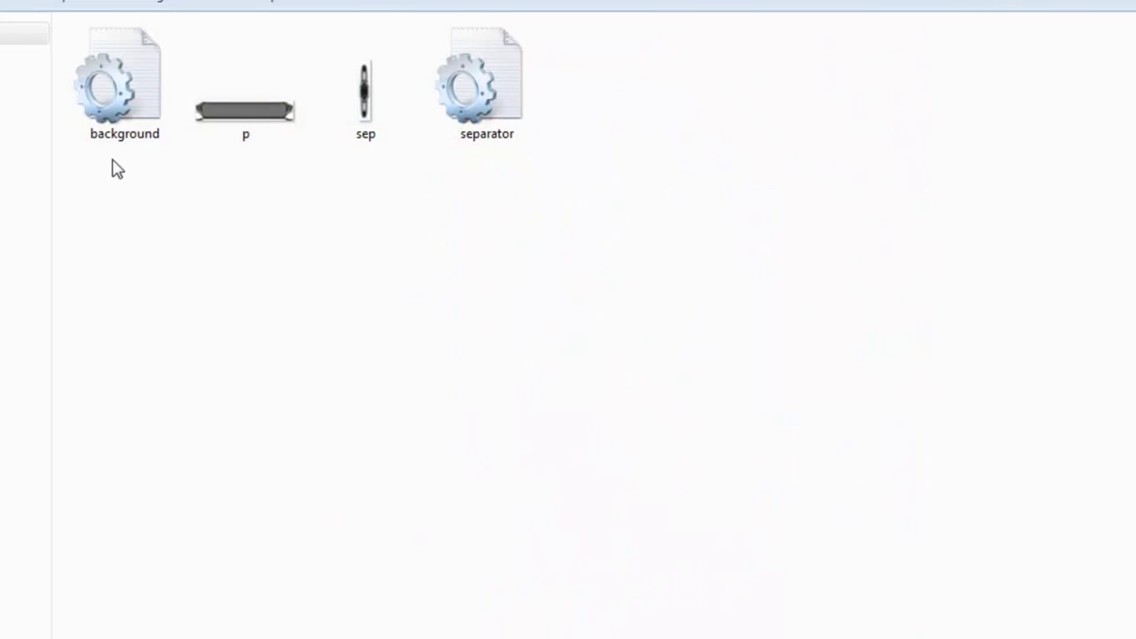
{"action": "left_click_drag", "start_coordinate": [112, 163], "coordinate": [601, 116]}
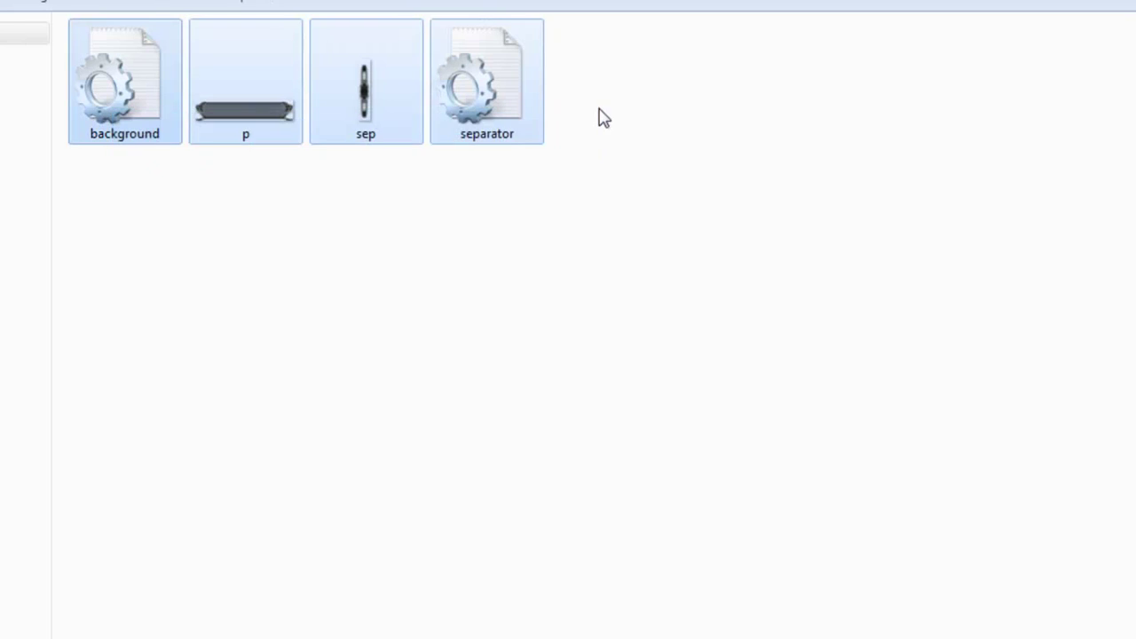
{"action": "left_click", "coordinate": [687, 80]}
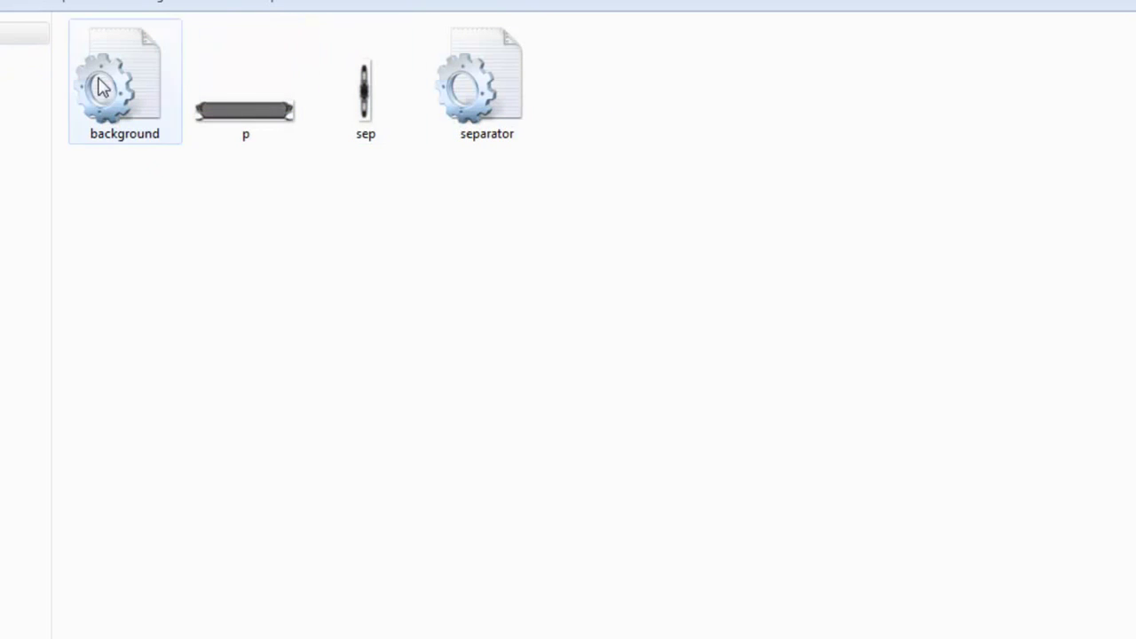
{"action": "key", "text": "alt+F4"}
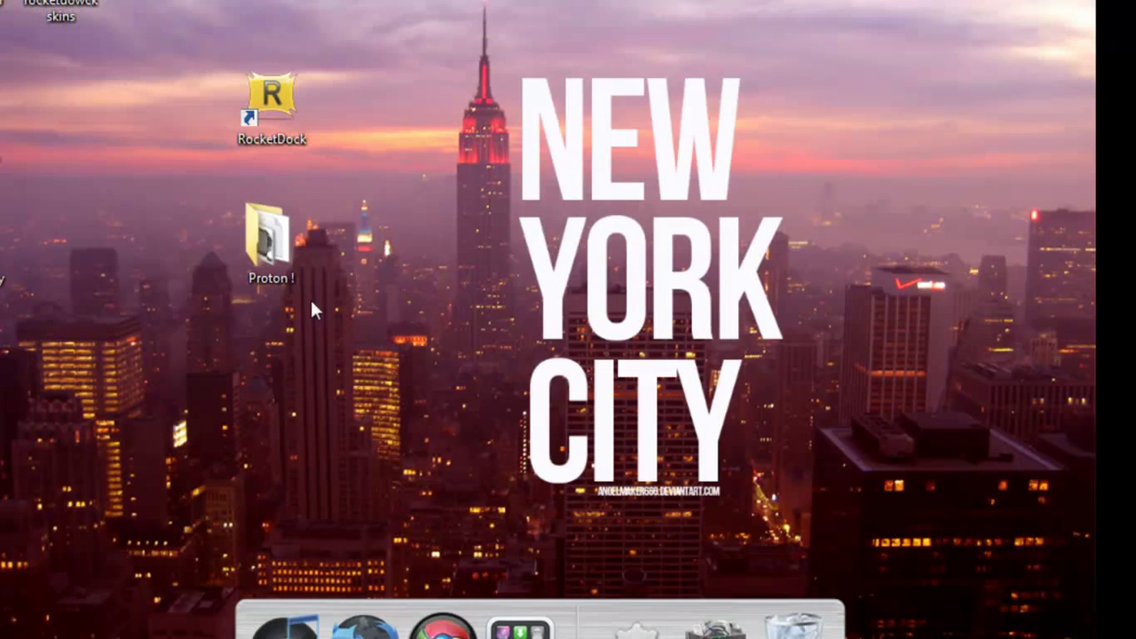
- Copy the Proton ! folder from the desktop and open the local disk C: in the file explorer
{"action": "right_click", "coordinate": [271, 257]}
{"action": "left_click", "coordinate": [329, 599]}
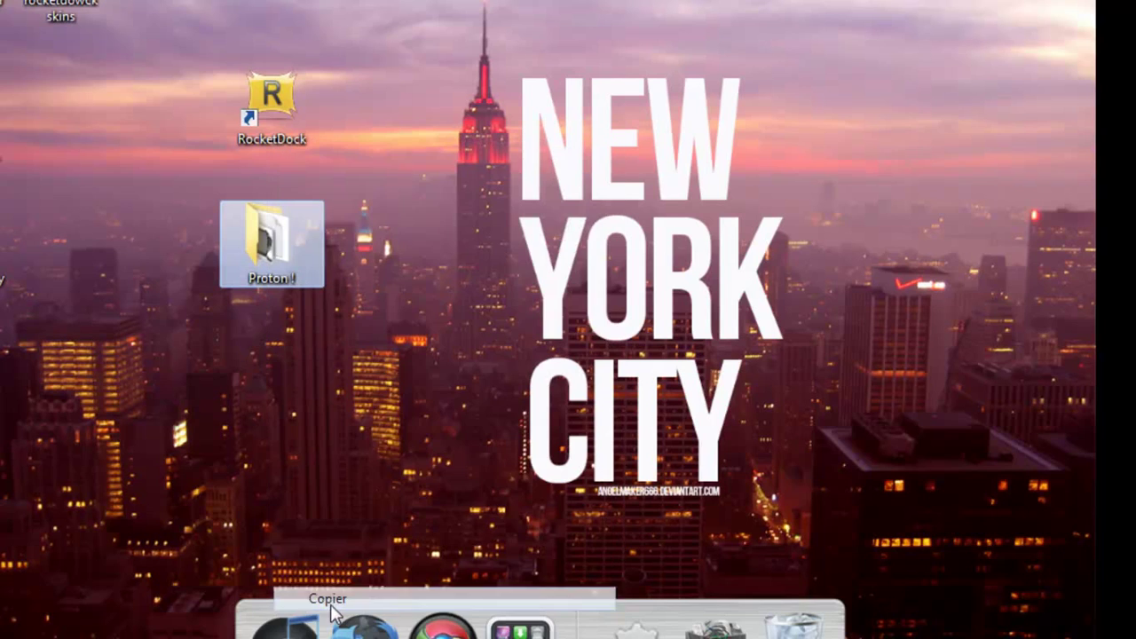
{"action": "key", "text": "super"}
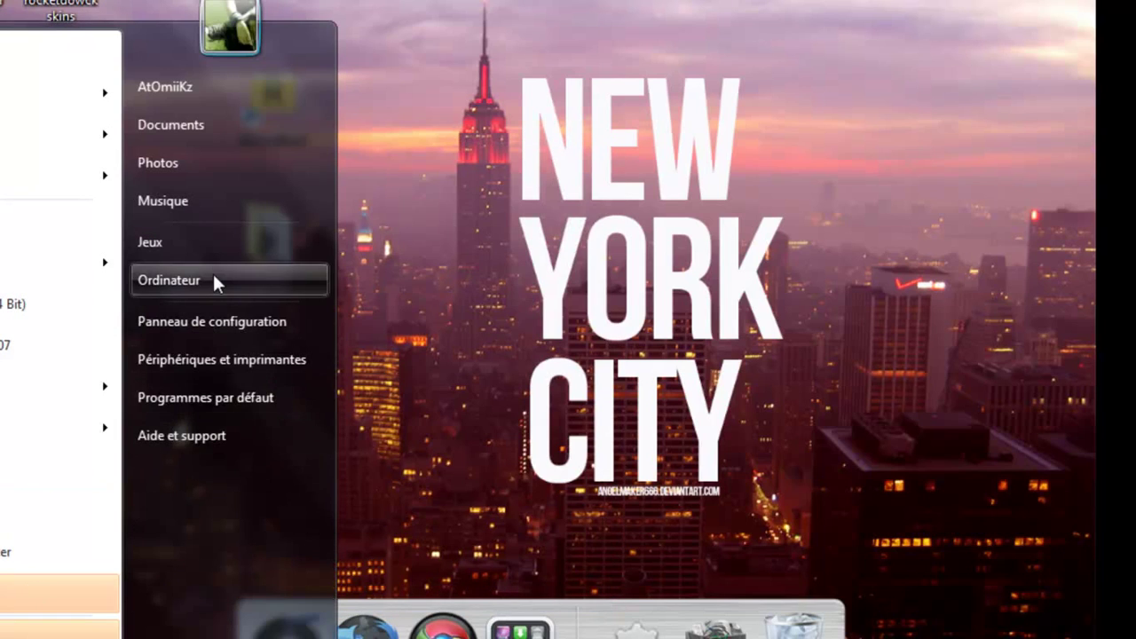
{"action": "left_click", "coordinate": [213, 276]}
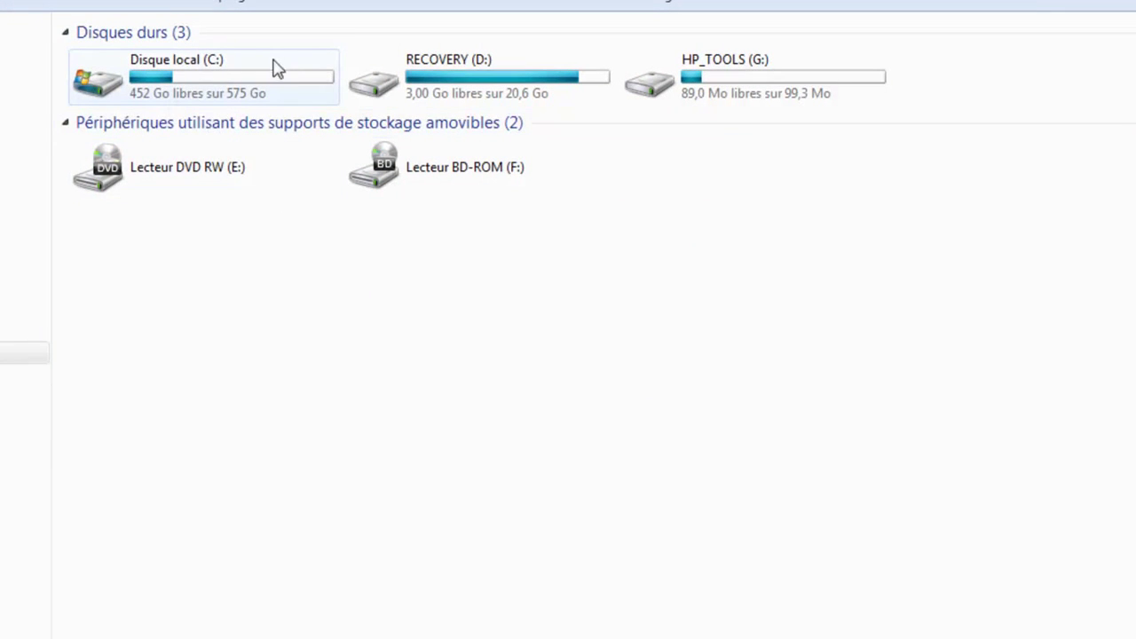
{"action": "double_click", "coordinate": [202, 81]}
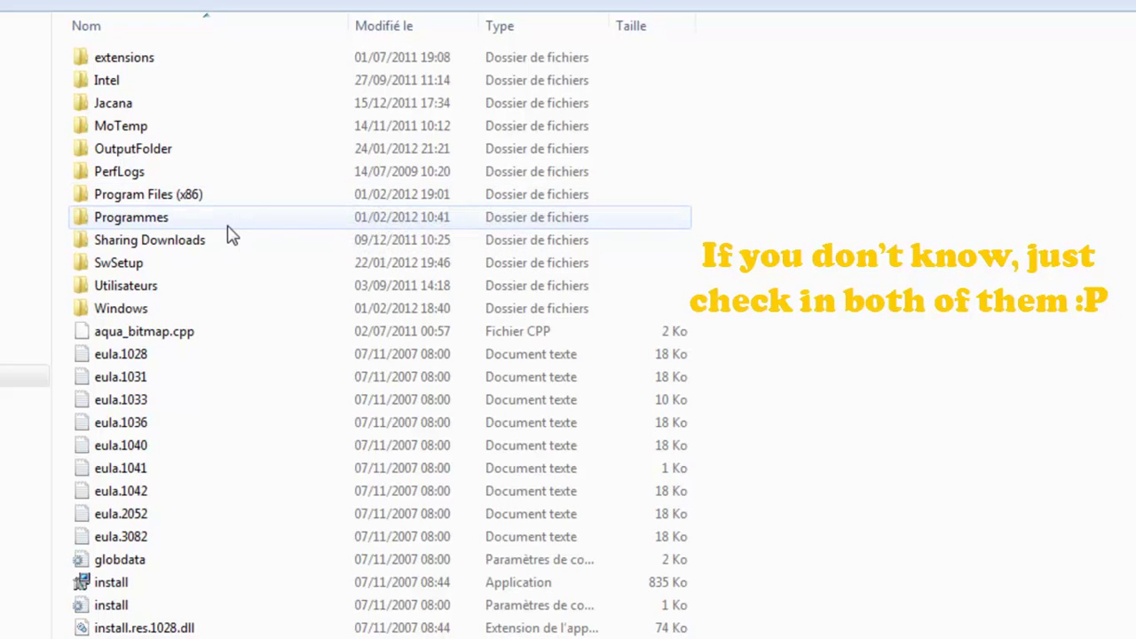
- Go to the Skins folder of RocketDock inside Program Files (x86)
{"action": "mouse_move", "coordinate": [233, 229]}
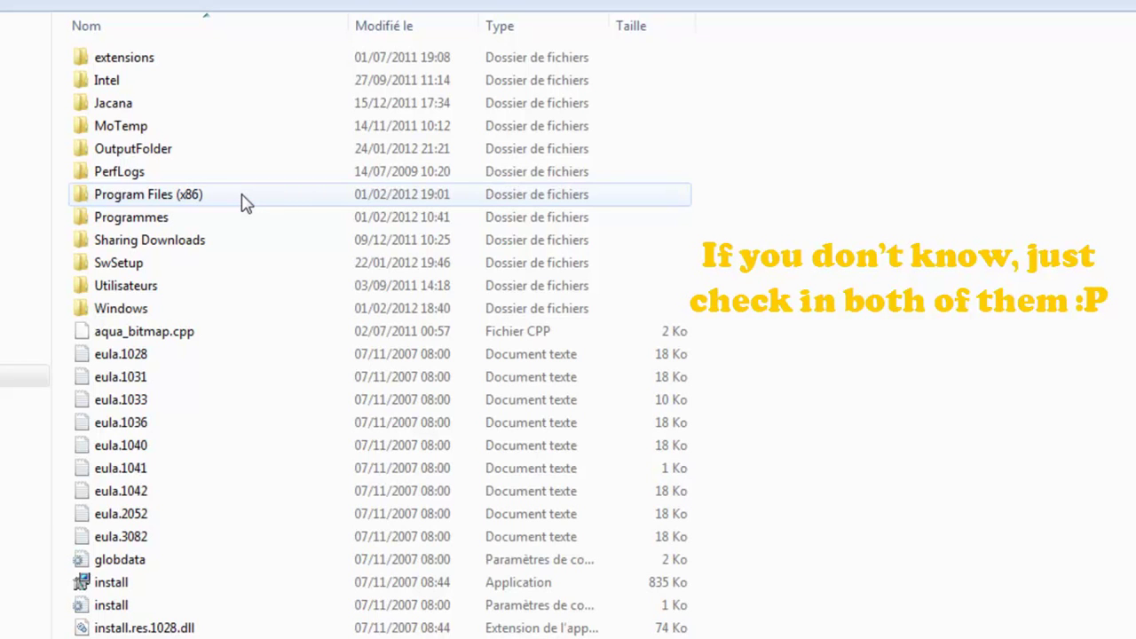
{"action": "double_click", "coordinate": [243, 203]}
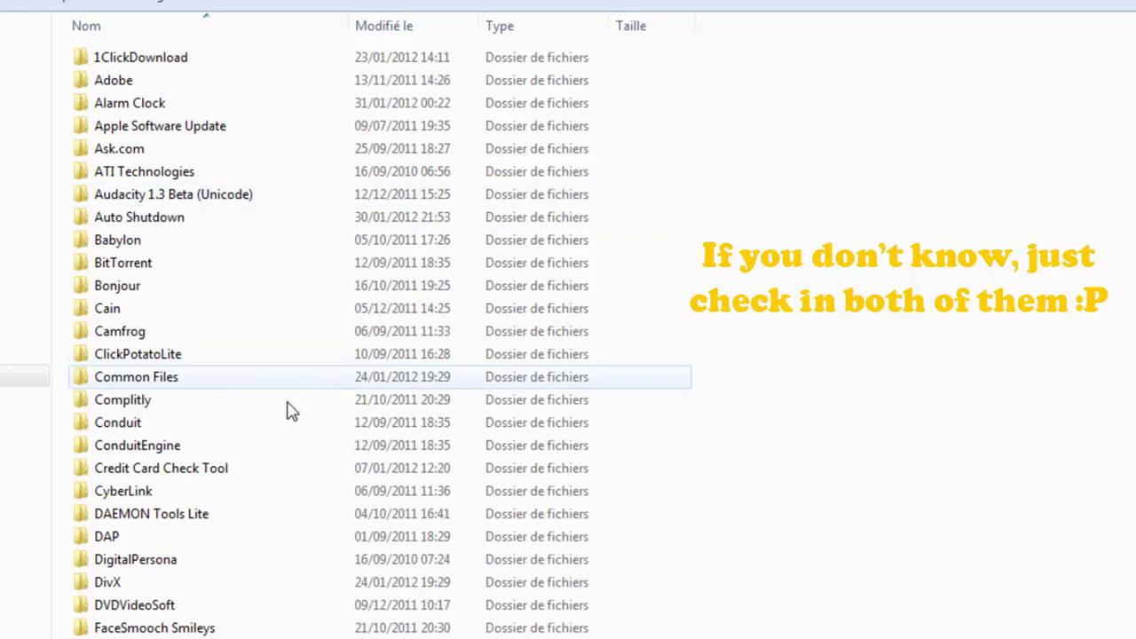
{"action": "scroll", "coordinate": [286, 413], "scroll_direction": "down", "scroll_amount": 10}
{"action": "scroll", "coordinate": [284, 413], "scroll_direction": "down", "scroll_amount": 11}
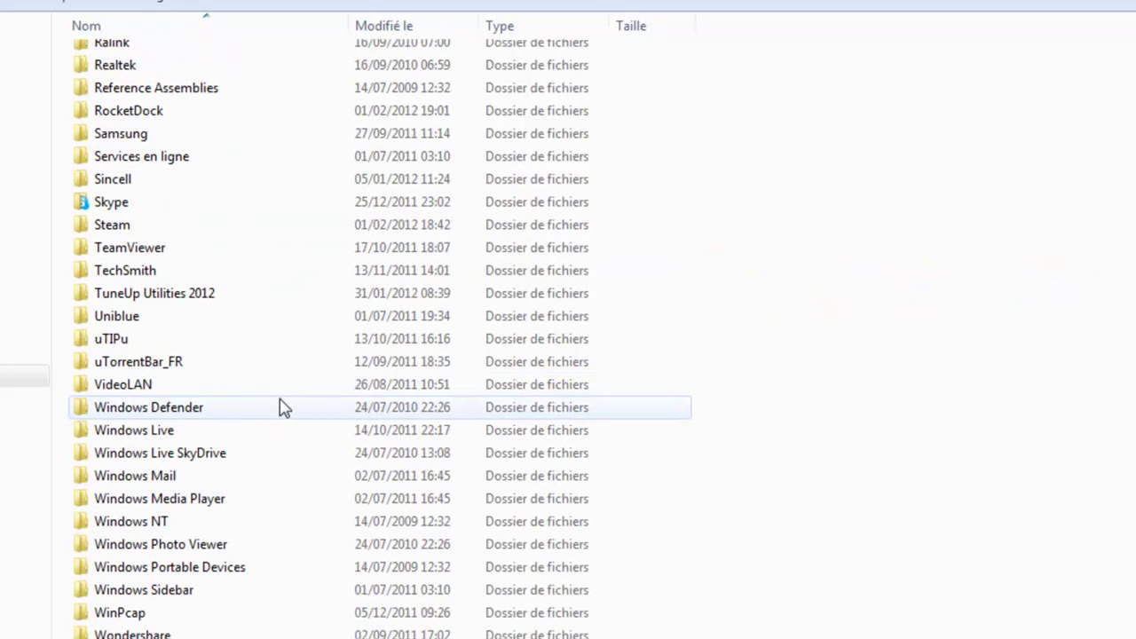
{"action": "scroll", "coordinate": [281, 406], "scroll_direction": "up", "scroll_amount": 2}
{"action": "double_click", "coordinate": [195, 240]}
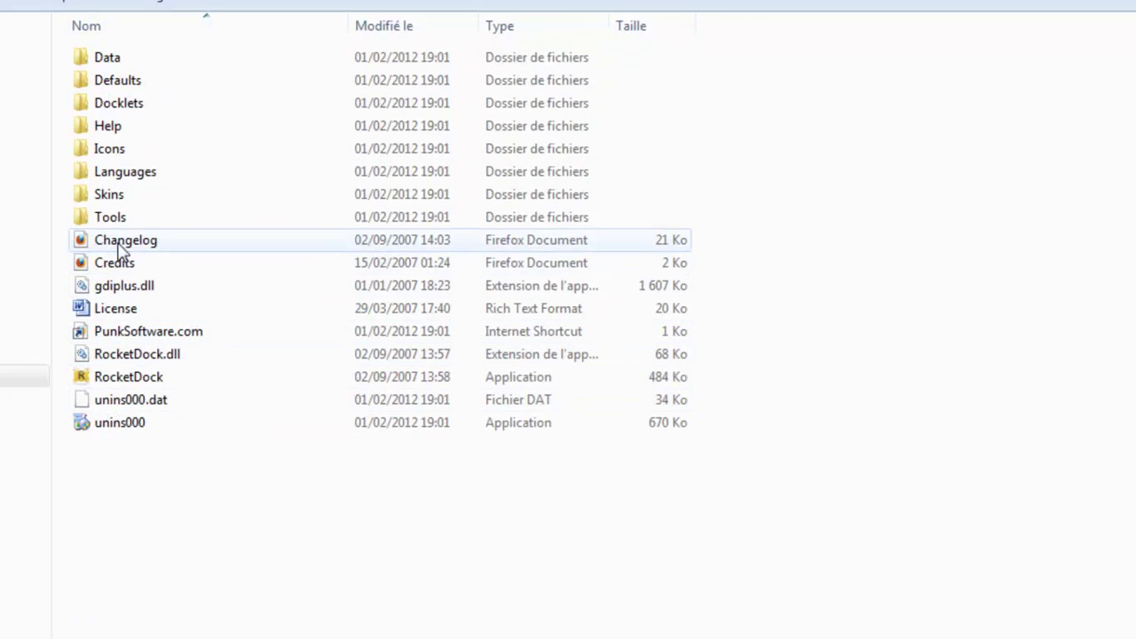
{"action": "left_click", "coordinate": [157, 201]}
{"action": "double_click", "coordinate": [169, 204]}
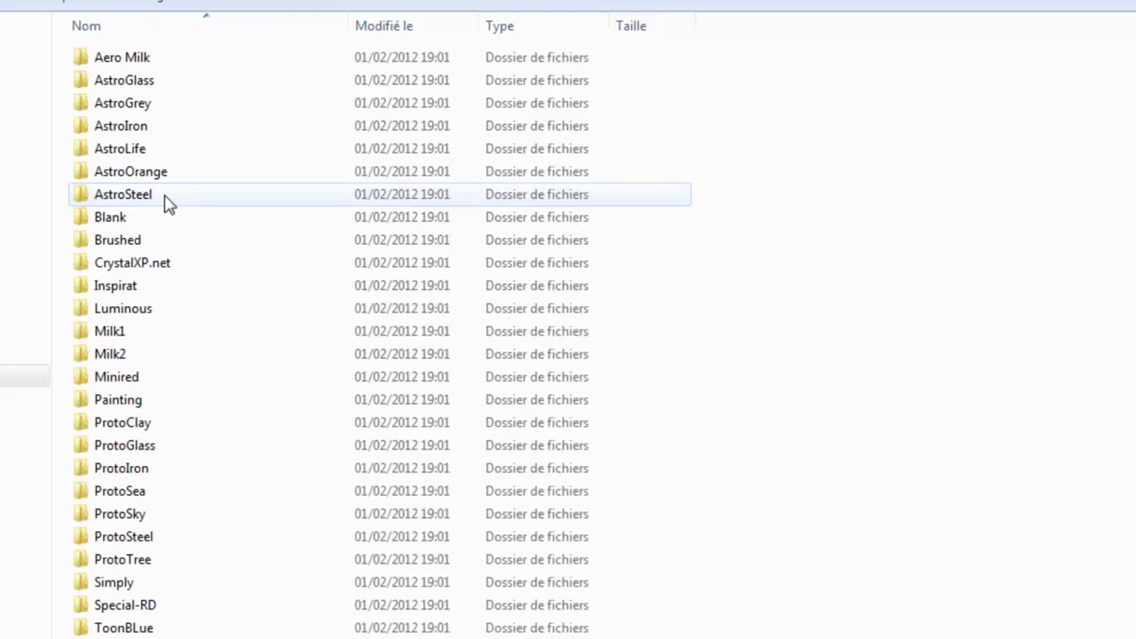
- Paste the copied Proton ! folder into RocketDock's Skins folder and authorize the copy with administrator rights
{"action": "scroll", "coordinate": [514, 266], "scroll_direction": "down", "scroll_amount": 1}
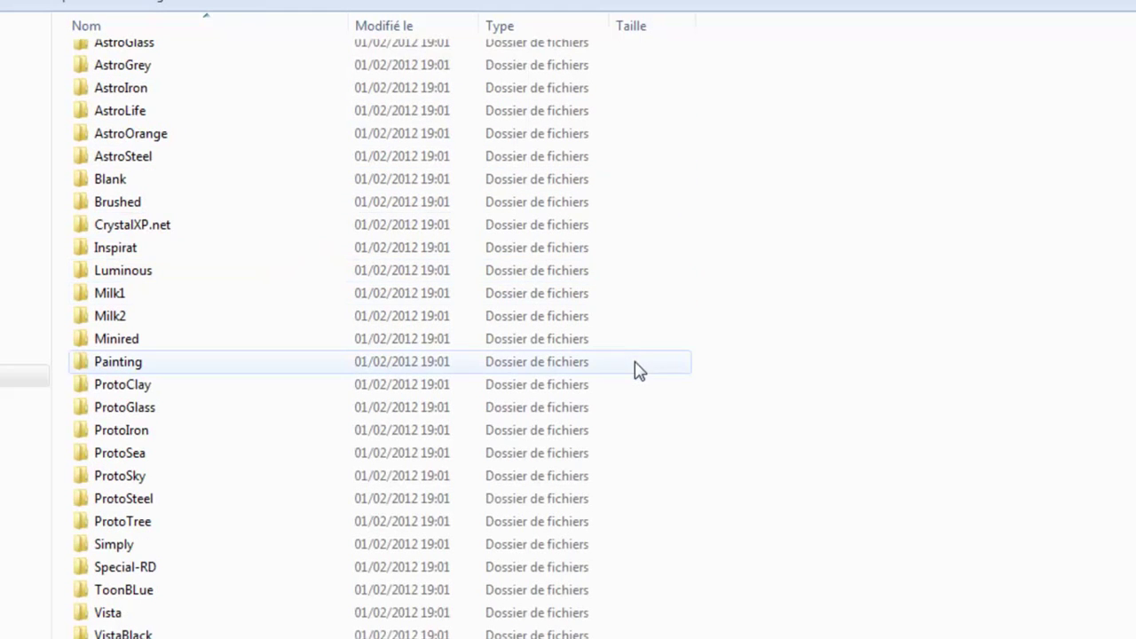
{"action": "scroll", "coordinate": [954, 282], "scroll_direction": "up", "scroll_amount": 1}
{"action": "right_click", "coordinate": [894, 275]}
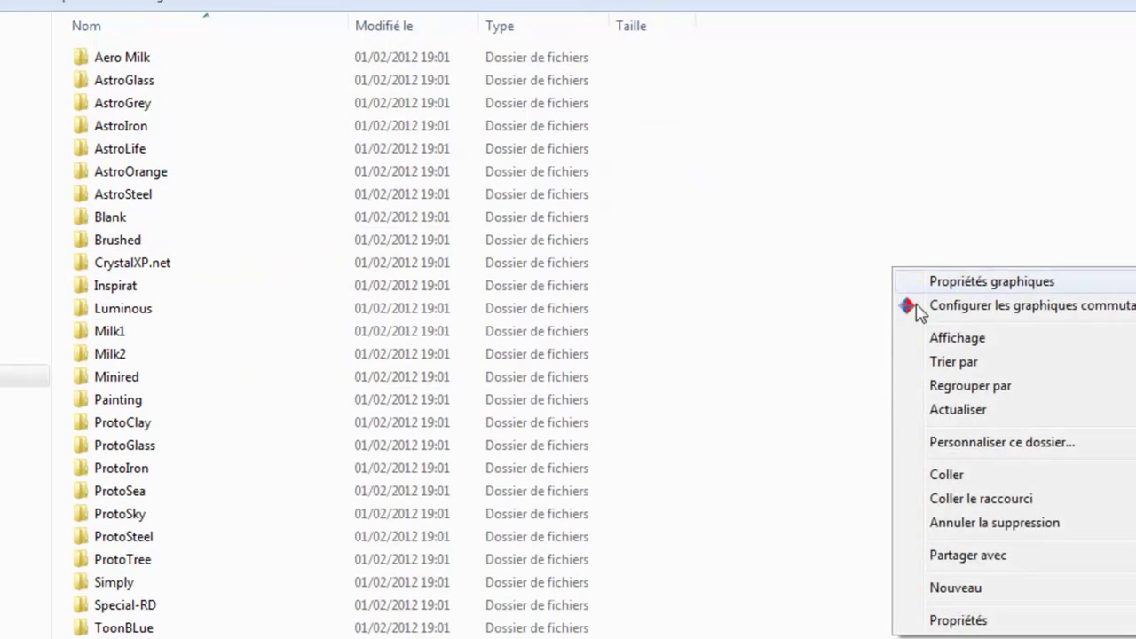
{"action": "left_click", "coordinate": [946, 475]}
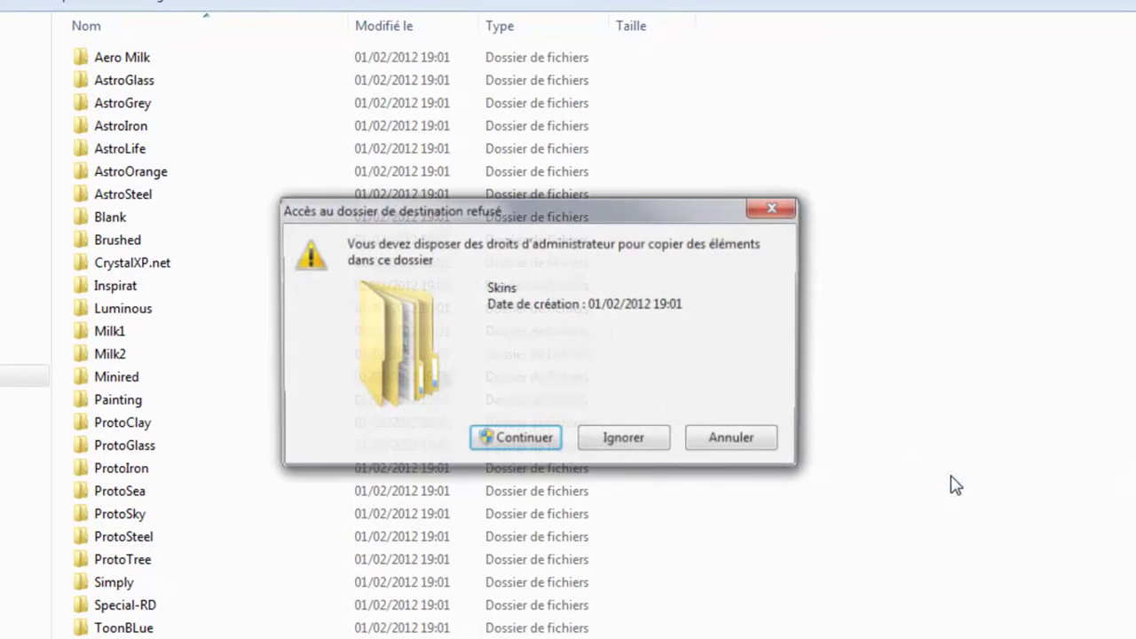
{"action": "left_click", "coordinate": [522, 442]}
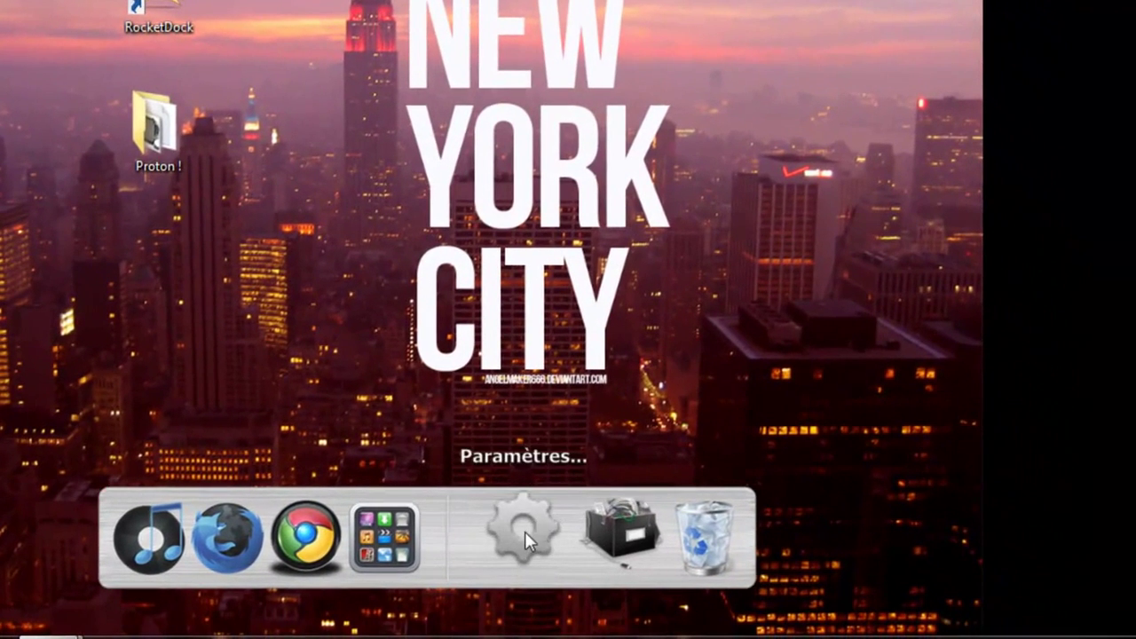
- Set the dock's theme to Proton ! in the RocketDock style settings and apply the change
{"action": "left_click", "coordinate": [524, 532]}
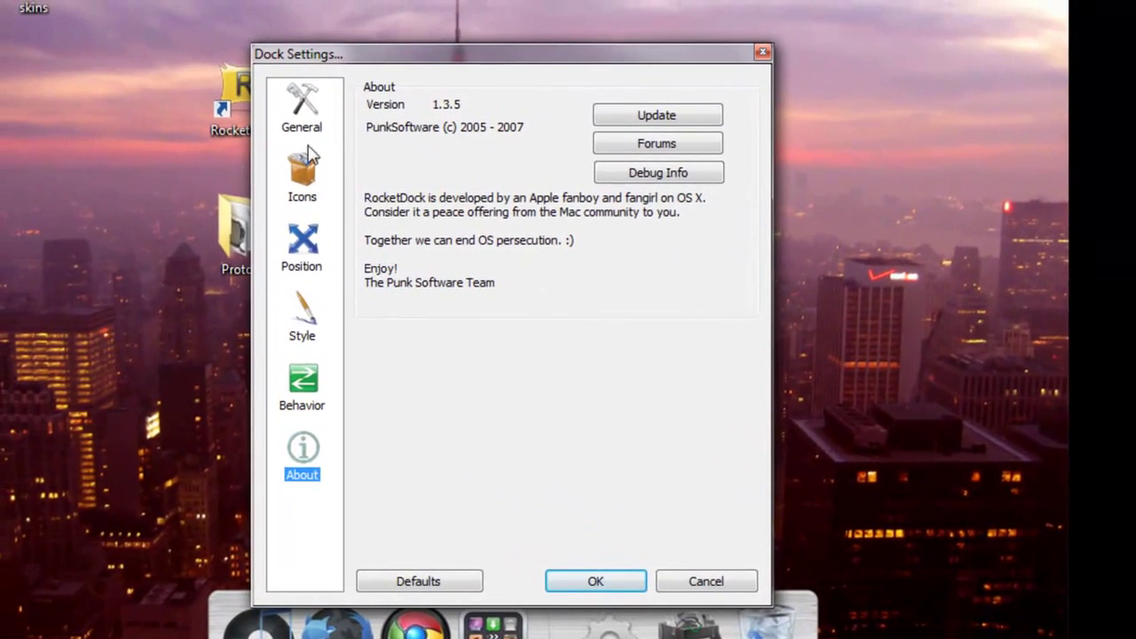
{"action": "left_click", "coordinate": [302, 315]}
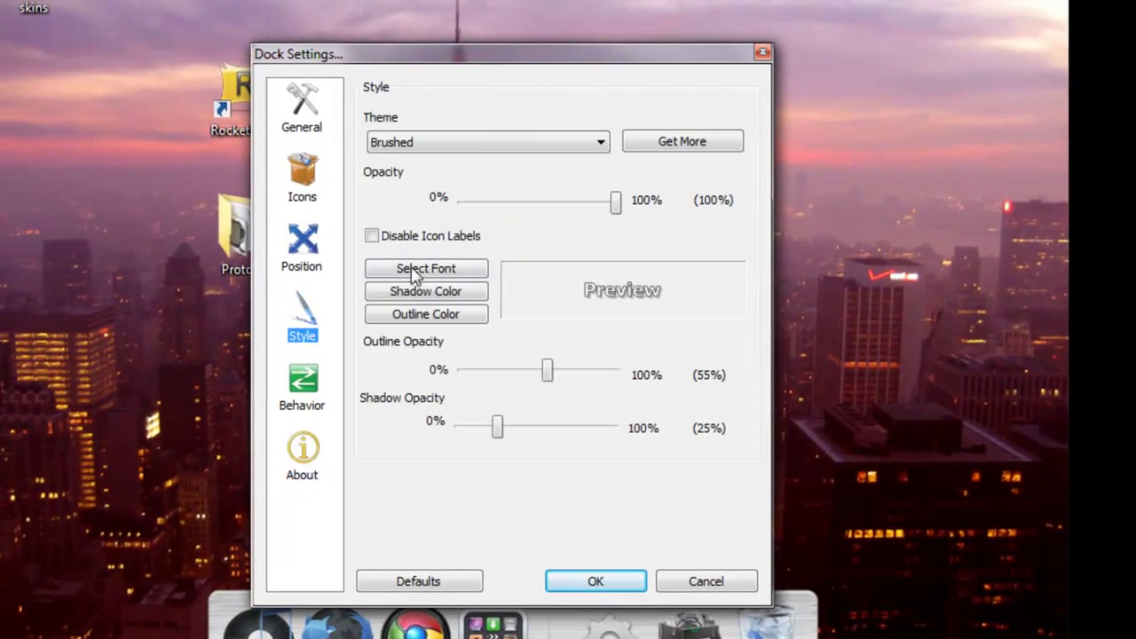
{"action": "left_click", "coordinate": [471, 146]}
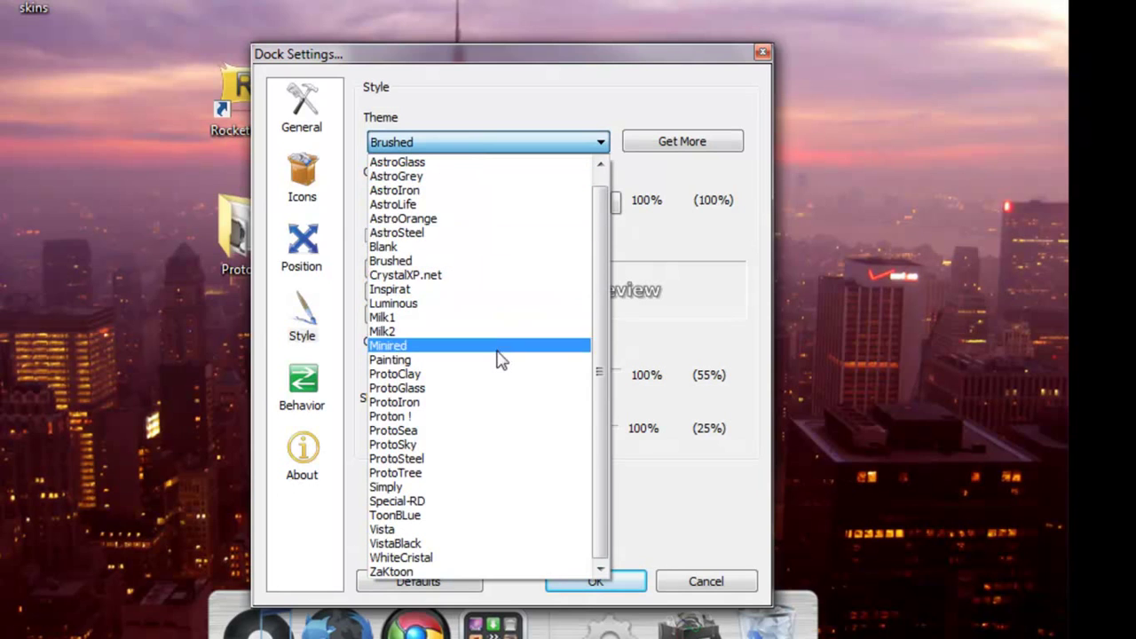
{"action": "left_click", "coordinate": [495, 416]}
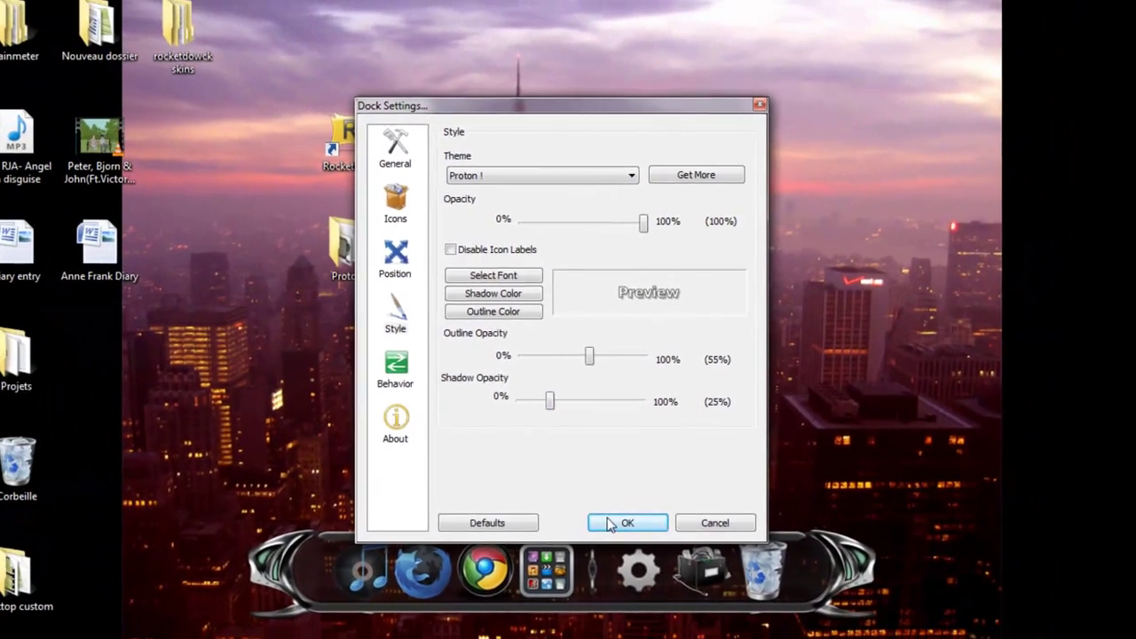
{"action": "left_click", "coordinate": [596, 581]}
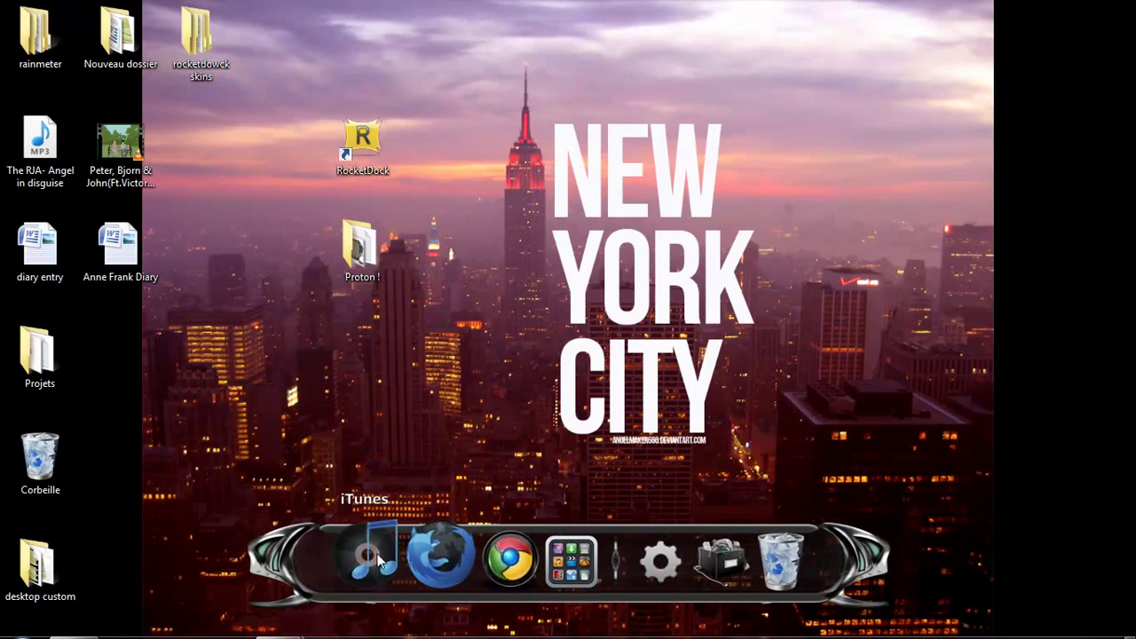
- Switch to Firefox and browse the popular addons in the Icons category of the RocketDock website
{"action": "mouse_move", "coordinate": [293, 624]}
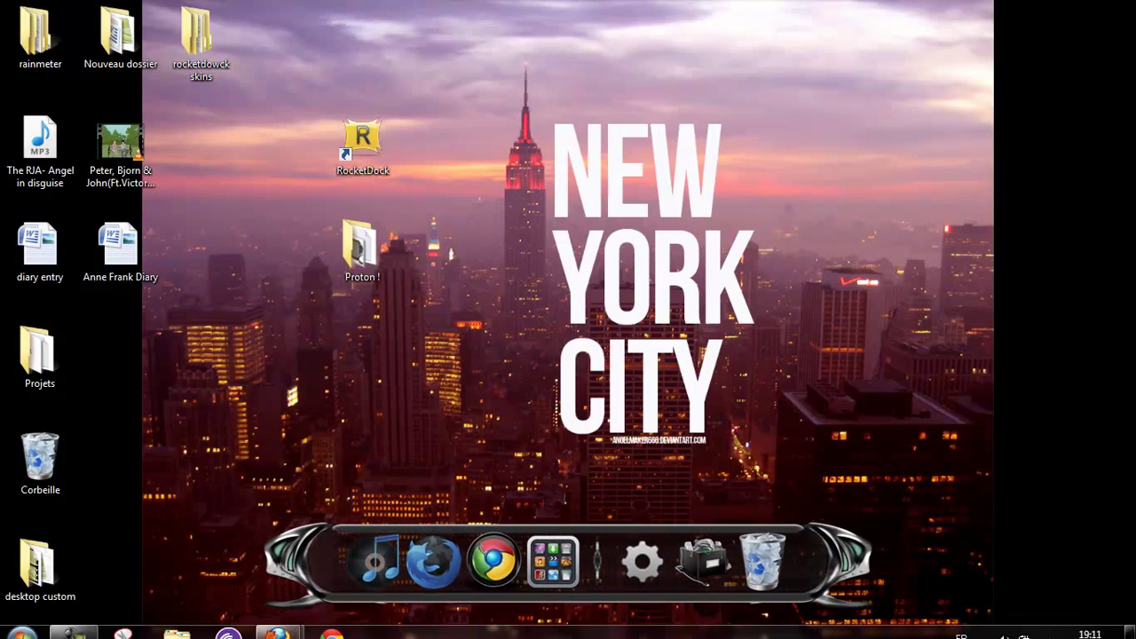
{"action": "left_click", "coordinate": [222, 537]}
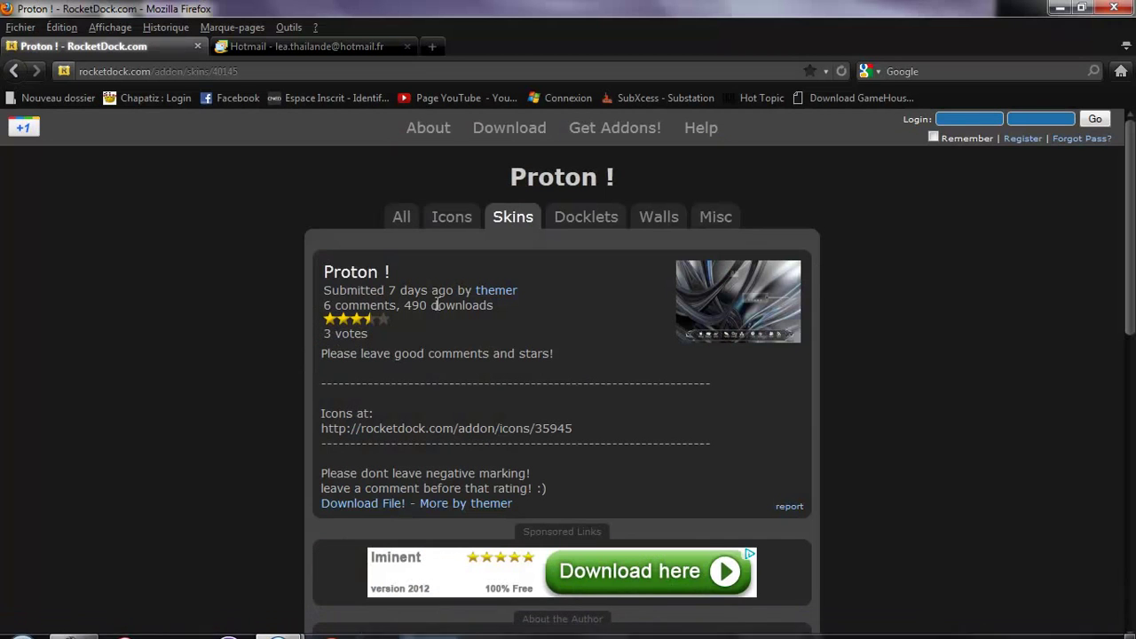
{"action": "left_click", "coordinate": [452, 224]}
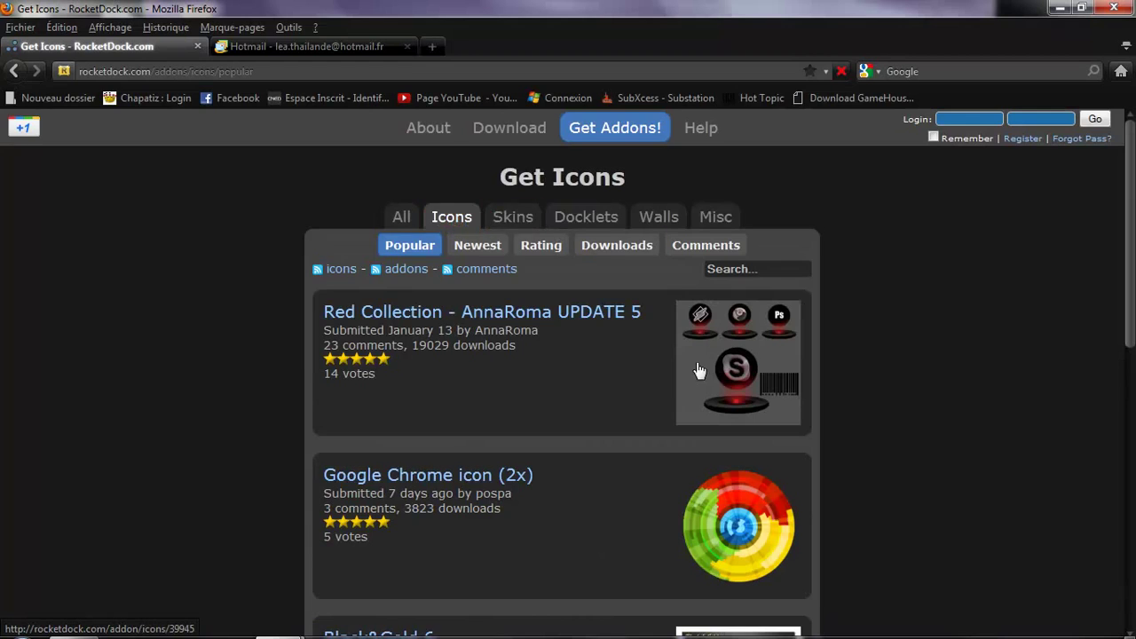
{"action": "scroll", "coordinate": [660, 382], "scroll_direction": "down", "scroll_amount": 10}
{"action": "scroll", "coordinate": [626, 371], "scroll_direction": "up", "scroll_amount": 10}
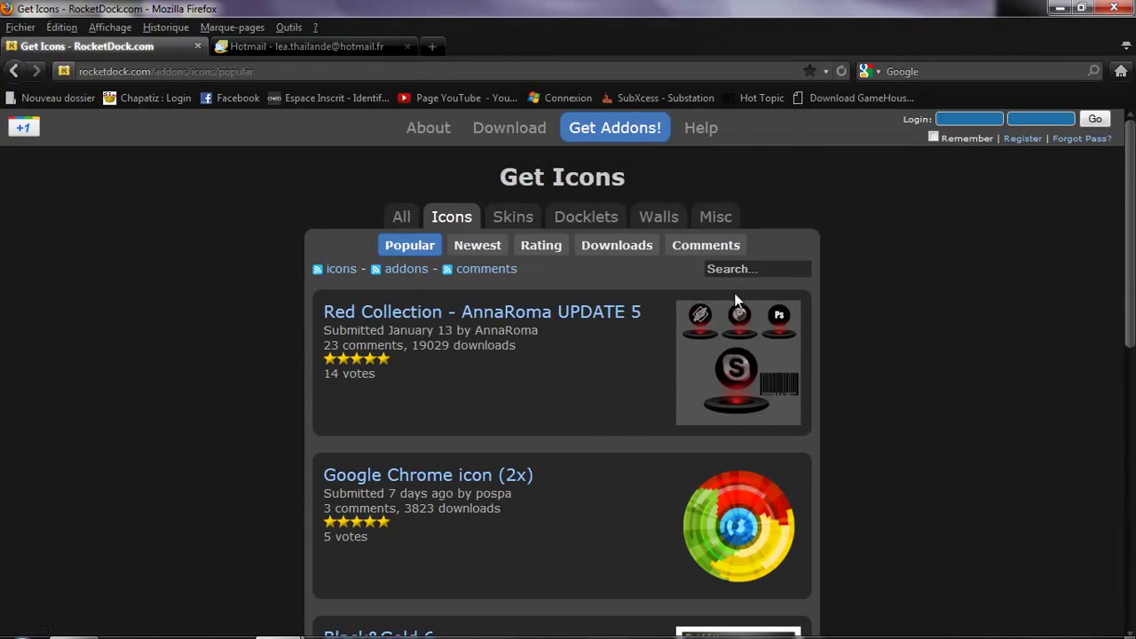
- Search the RocketDock addons for mozilla and look through the first page of results
{"action": "left_click", "coordinate": [761, 267]}
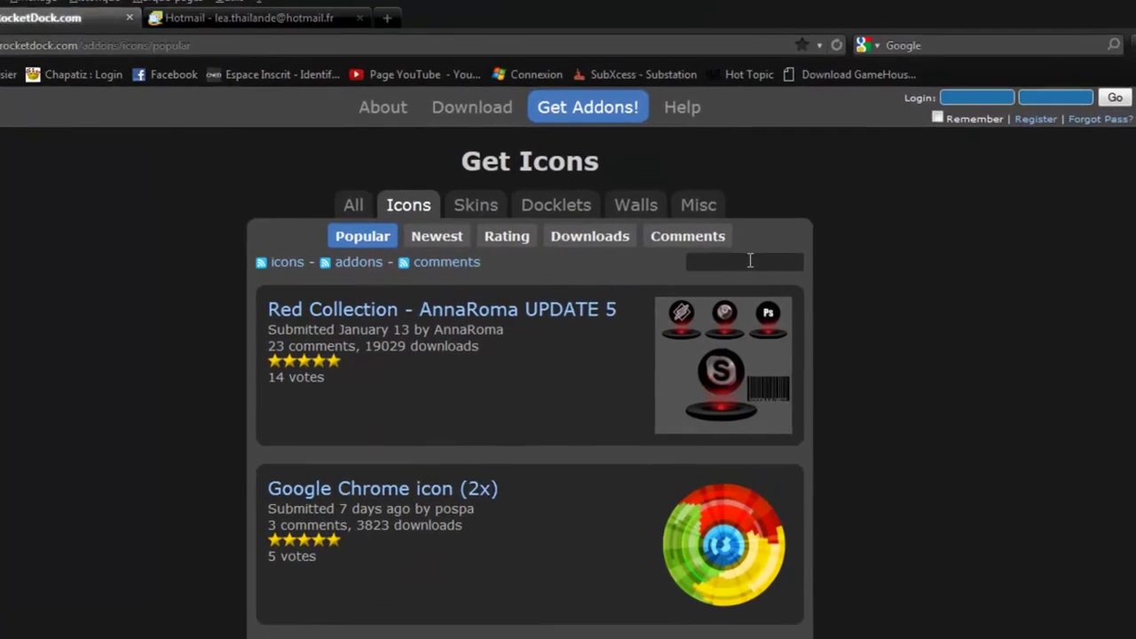
{"action": "type", "text": "mozilla"}
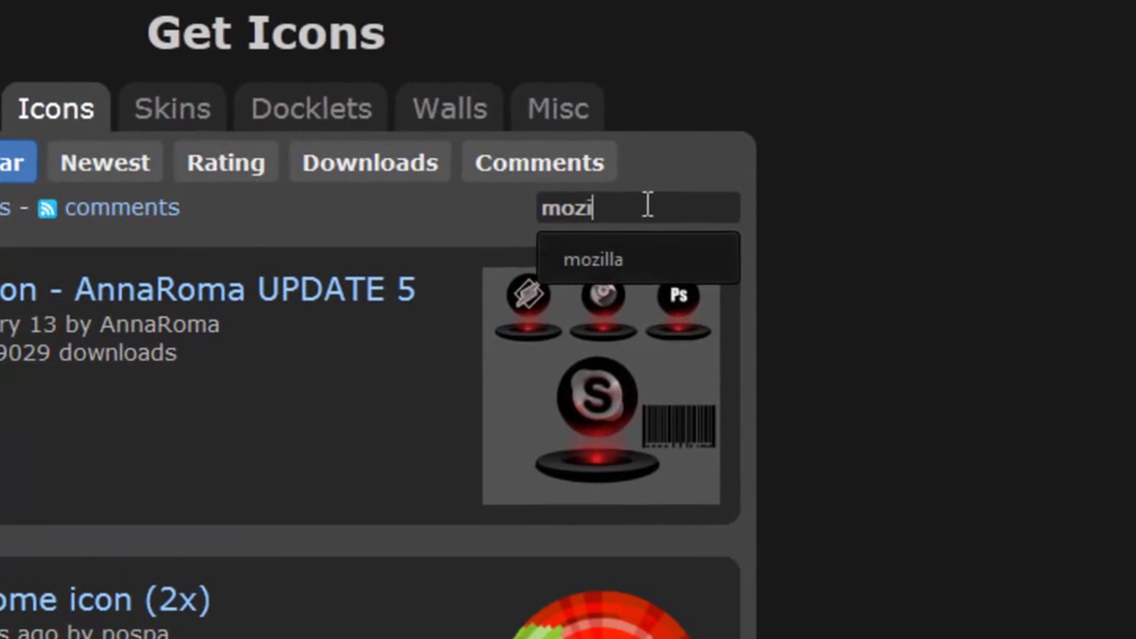
{"action": "key", "text": "Return"}
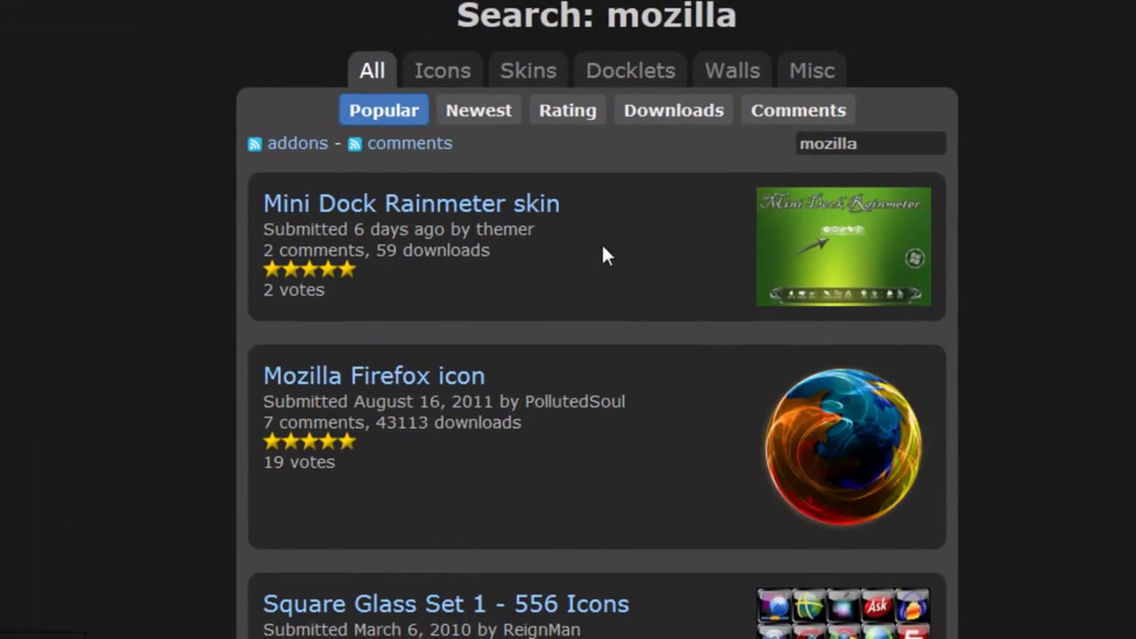
{"action": "scroll", "coordinate": [603, 256], "scroll_direction": "down", "scroll_amount": 3}
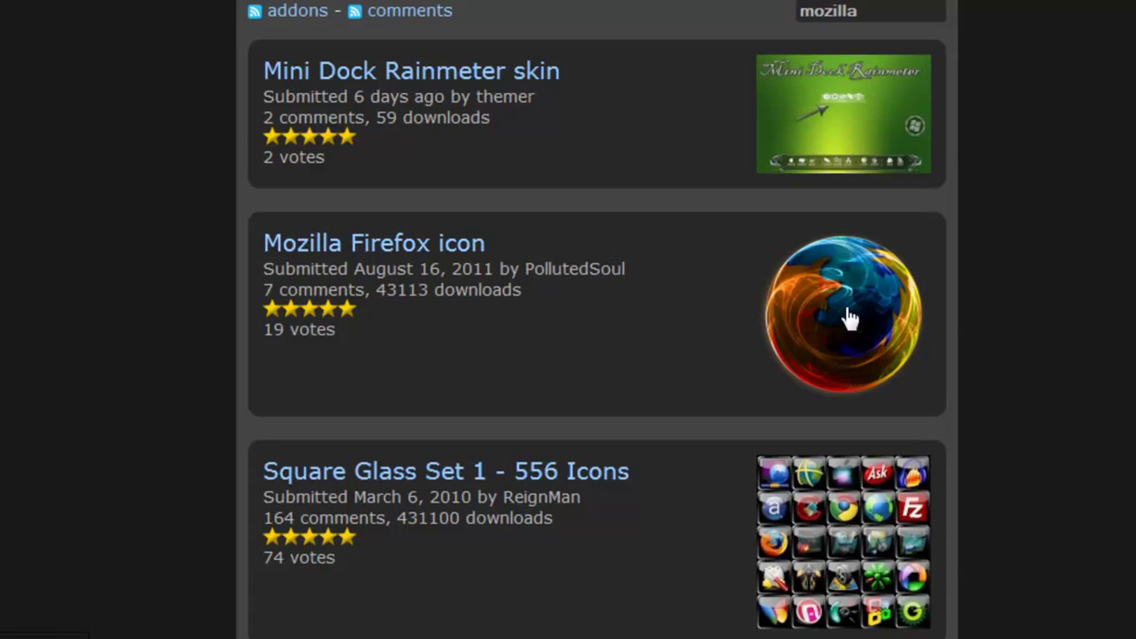
{"action": "scroll", "coordinate": [694, 346], "scroll_direction": "down", "scroll_amount": 3}
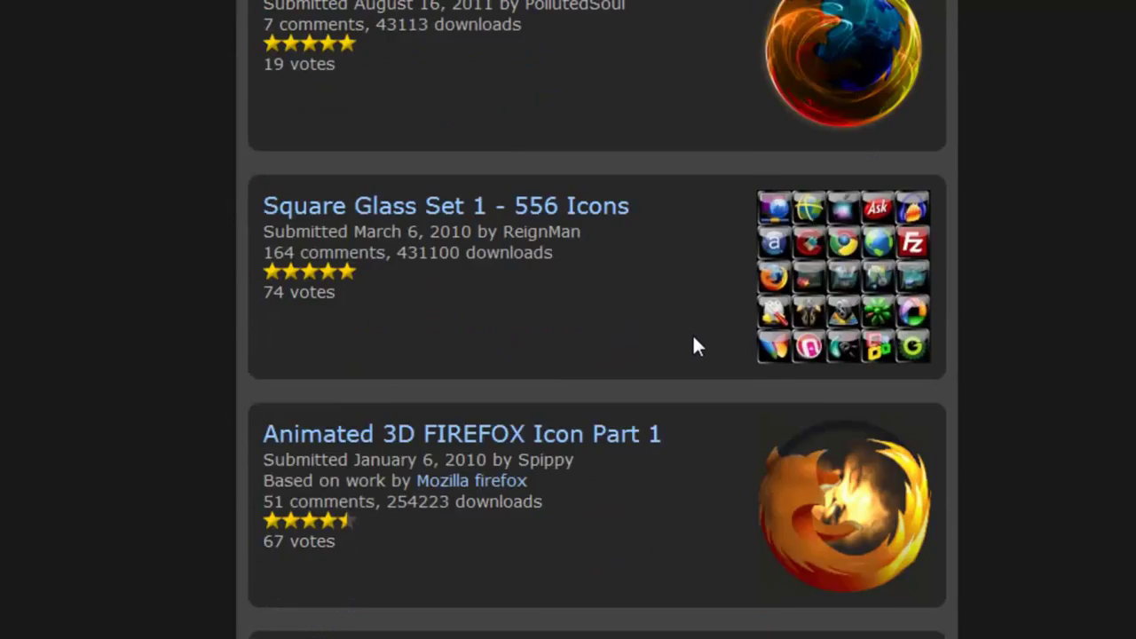
{"action": "scroll", "coordinate": [695, 346], "scroll_direction": "down", "scroll_amount": 3}
{"action": "scroll", "coordinate": [693, 345], "scroll_direction": "up", "scroll_amount": 3}
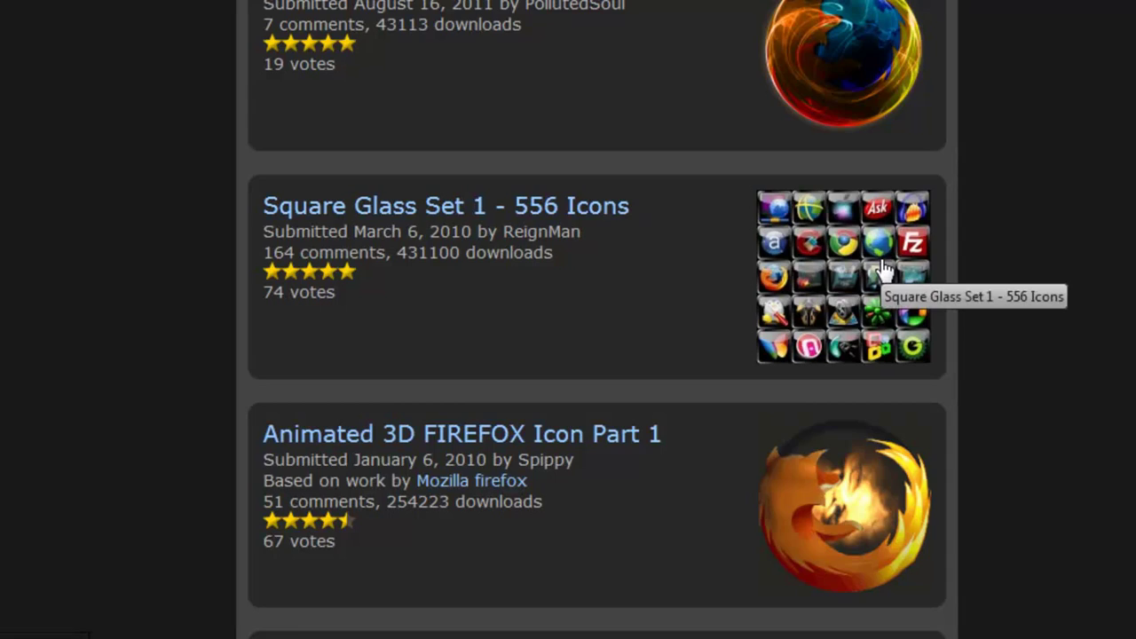
{"action": "scroll", "coordinate": [883, 271], "scroll_direction": "down", "scroll_amount": 5}
{"action": "scroll", "coordinate": [885, 268], "scroll_direction": "down", "scroll_amount": 1}
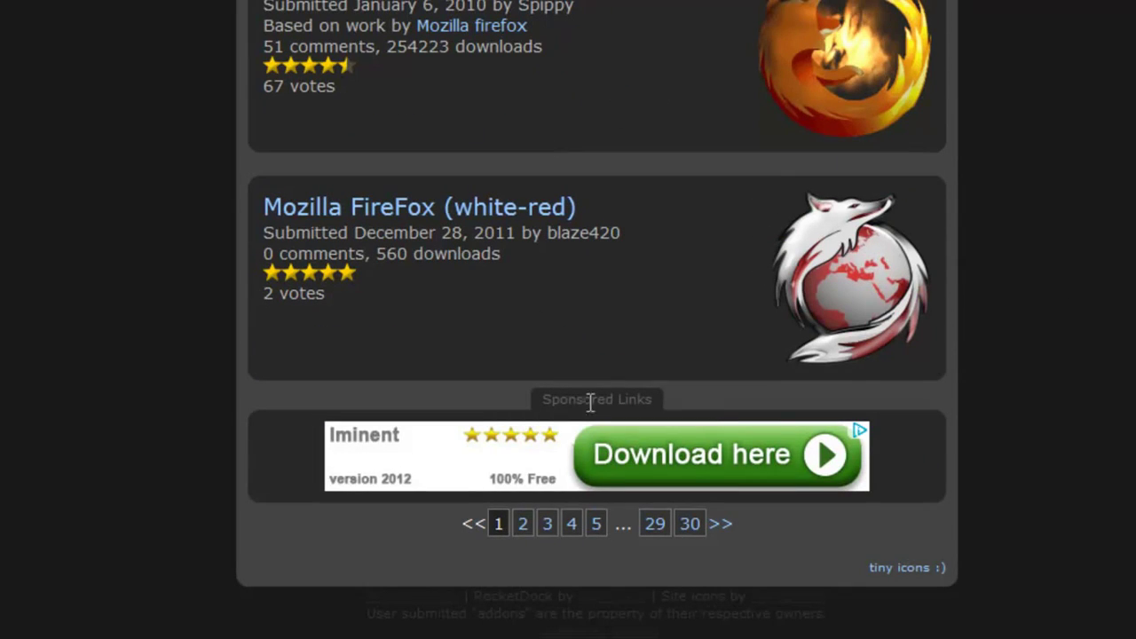
- Look through pages 2 and 6 of the mozilla results and open the Mozilla Firefox 2.0 icon's page
{"action": "left_click", "coordinate": [524, 523]}
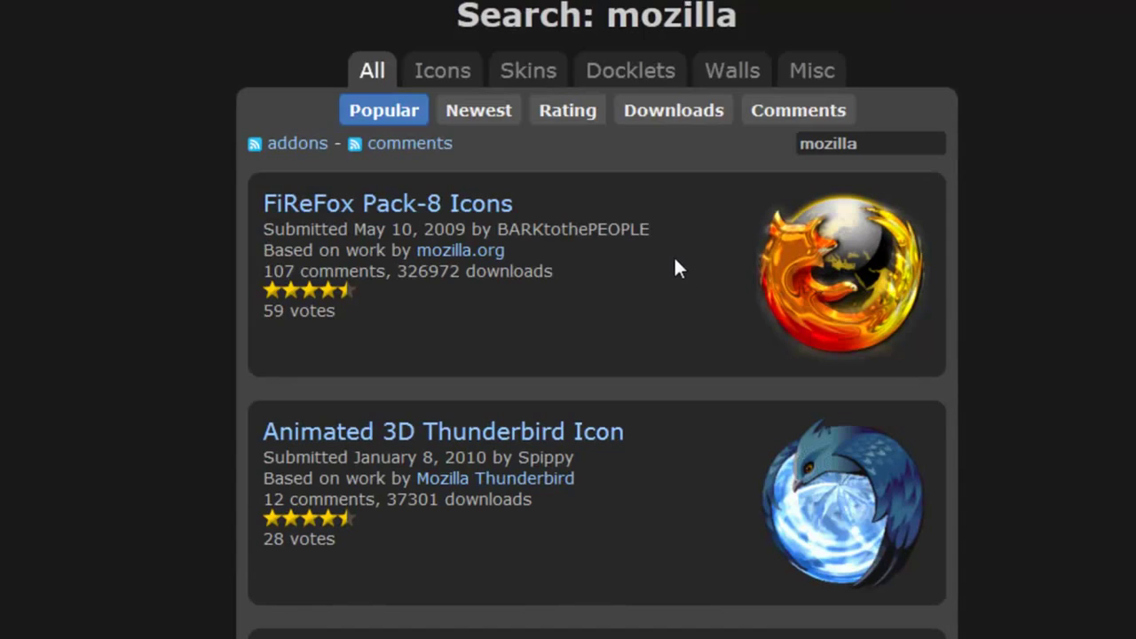
{"action": "scroll", "coordinate": [675, 264], "scroll_direction": "down", "scroll_amount": 3}
{"action": "scroll", "coordinate": [675, 269], "scroll_direction": "down", "scroll_amount": 6}
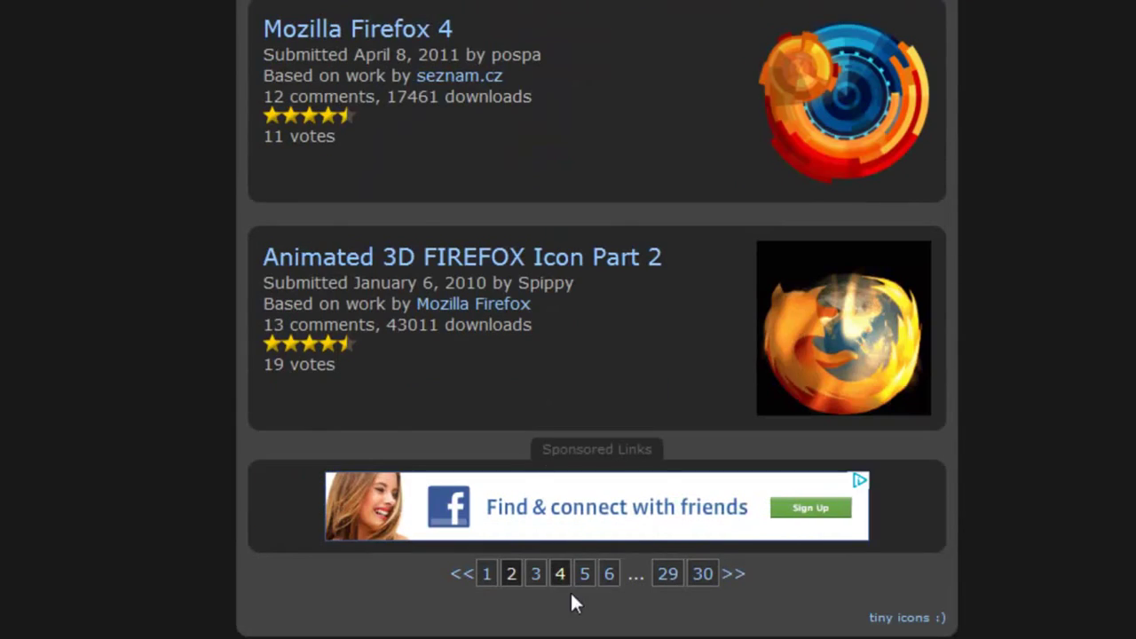
{"action": "left_click", "coordinate": [610, 575]}
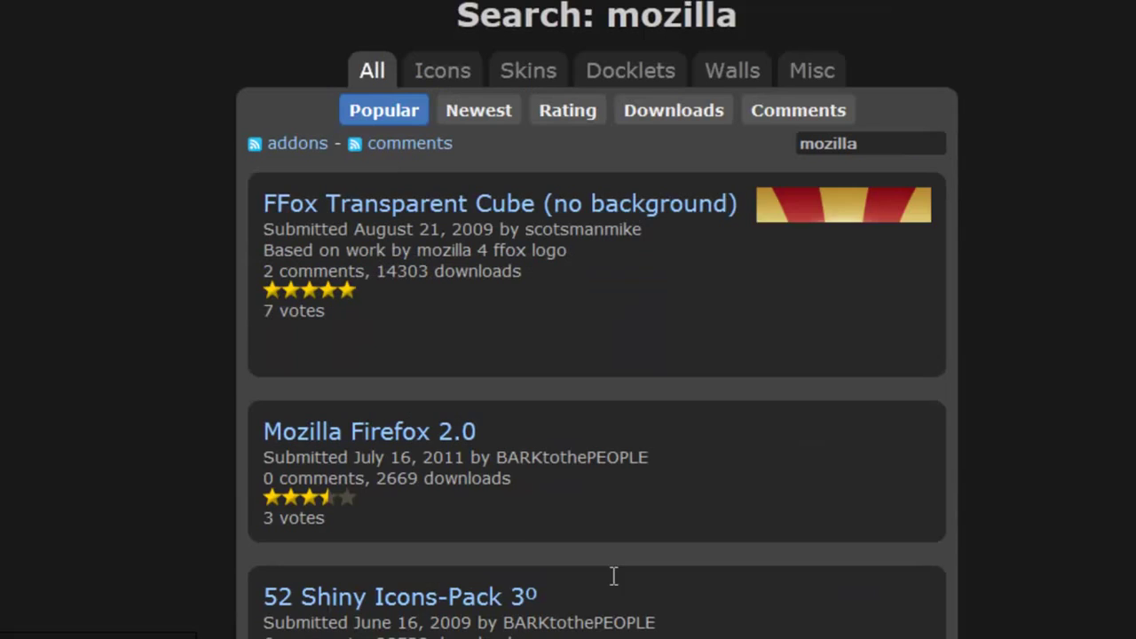
{"action": "scroll", "coordinate": [628, 308], "scroll_direction": "down", "scroll_amount": 2}
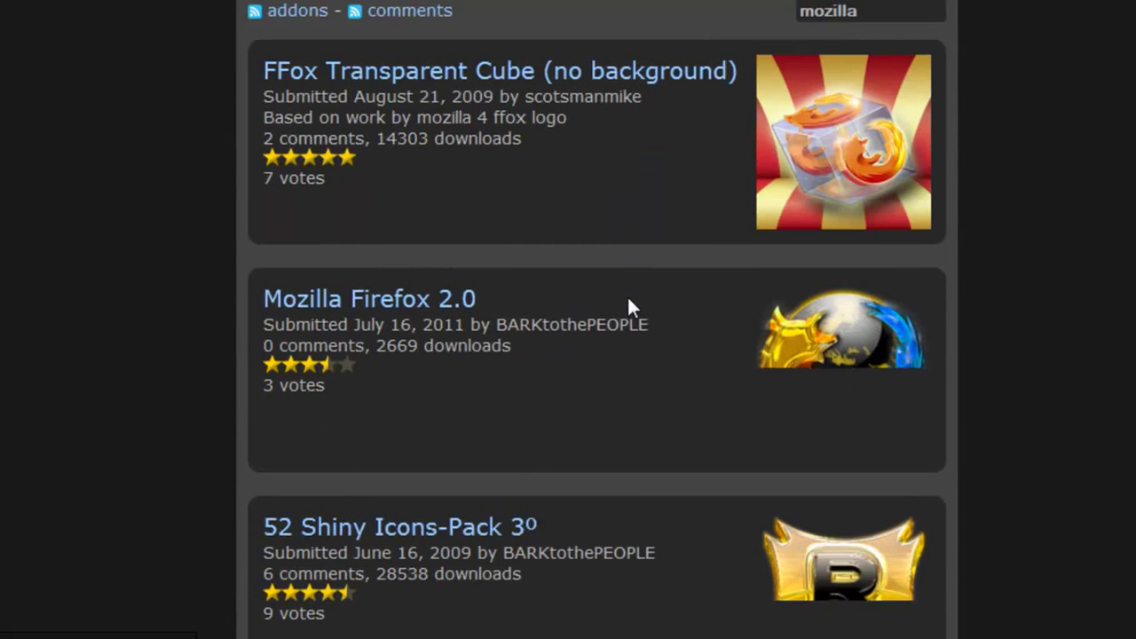
{"action": "scroll", "coordinate": [628, 308], "scroll_direction": "down", "scroll_amount": 2}
{"action": "scroll", "coordinate": [441, 286], "scroll_direction": "down", "scroll_amount": 2}
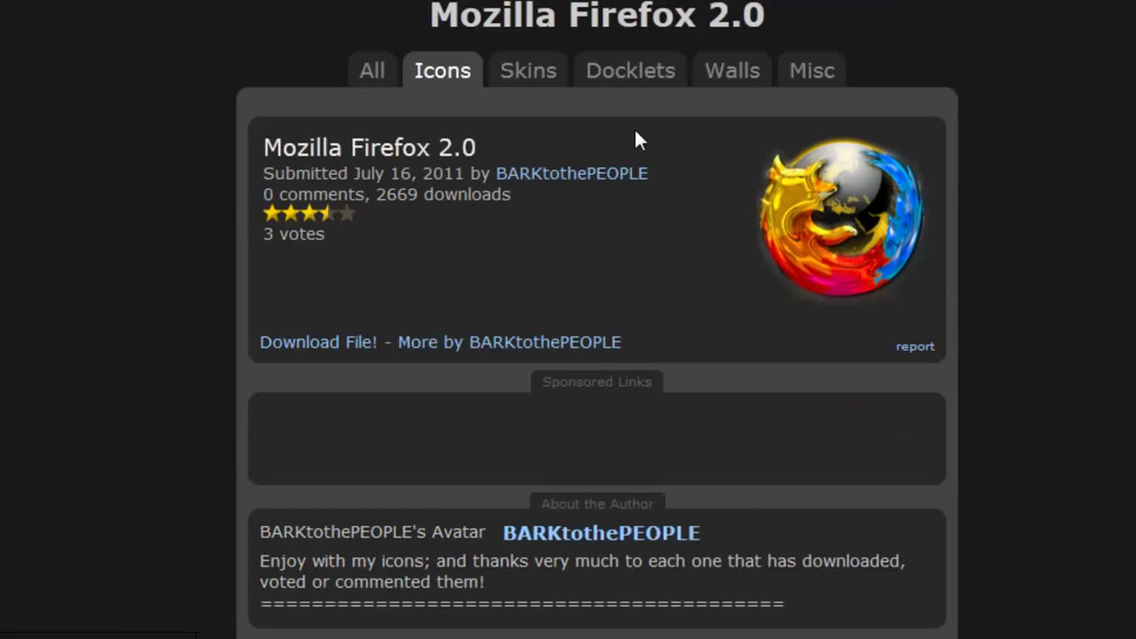
- Download Firefoz.zip, open it with WinRAR, and preview the Firefoz.png image inside the archive
{"action": "left_click", "coordinate": [312, 346]}
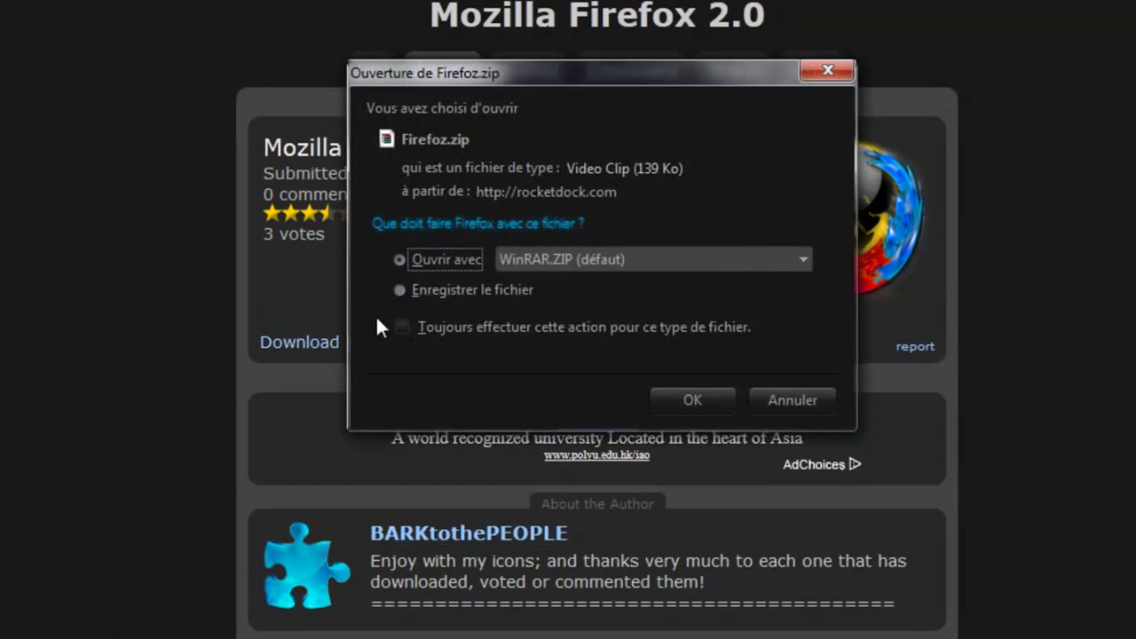
{"action": "left_click", "coordinate": [682, 395]}
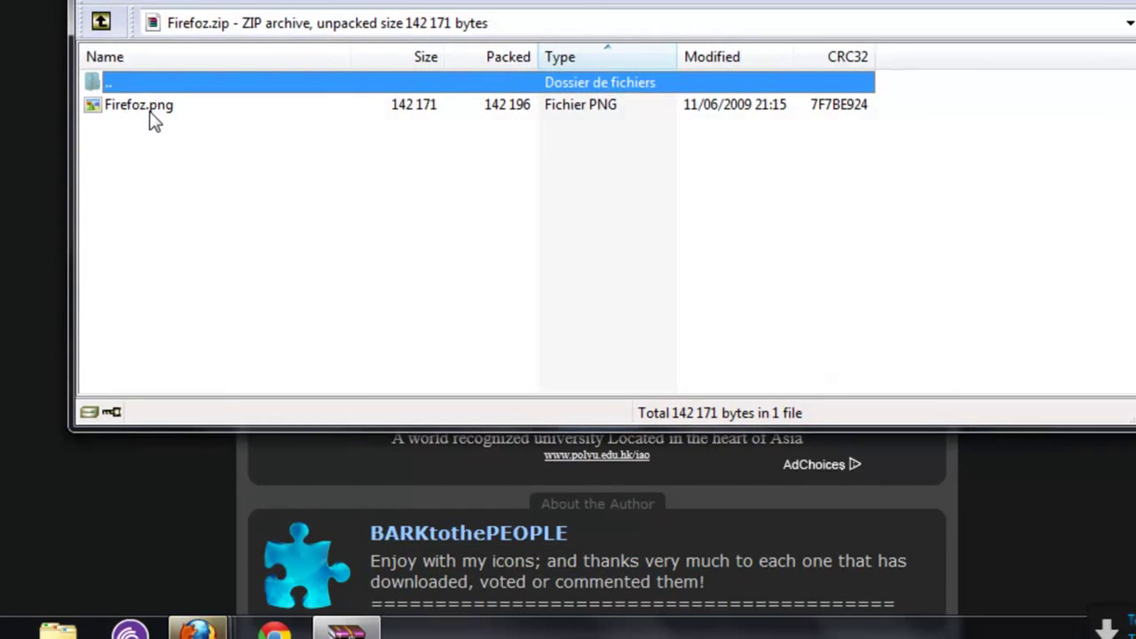
{"action": "left_click", "coordinate": [729, 170]}
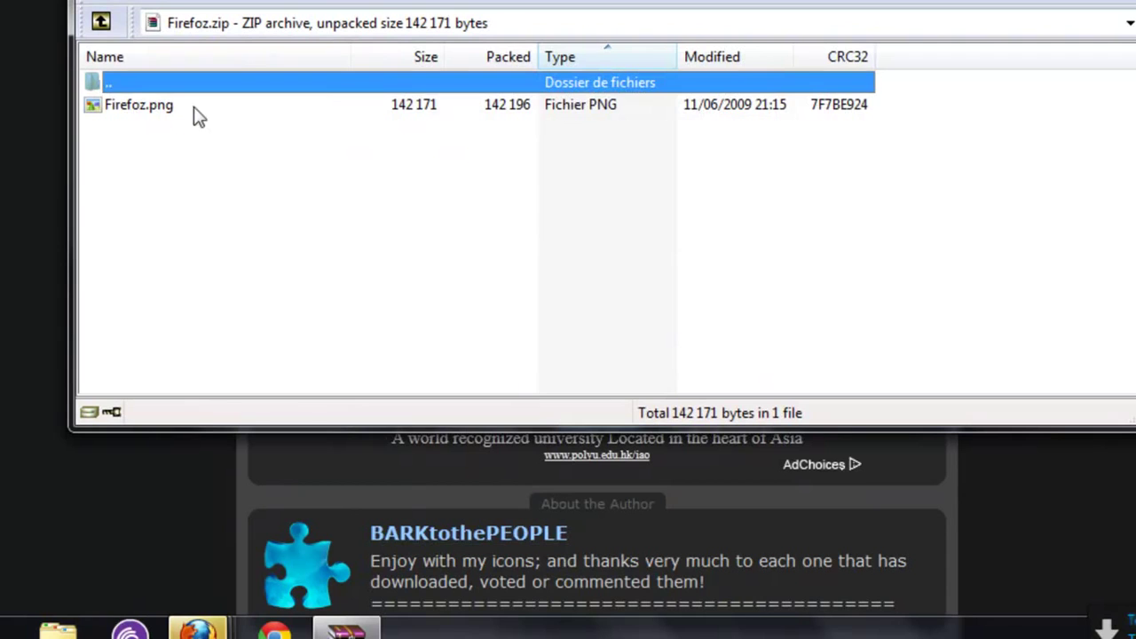
{"action": "left_click", "coordinate": [162, 116]}
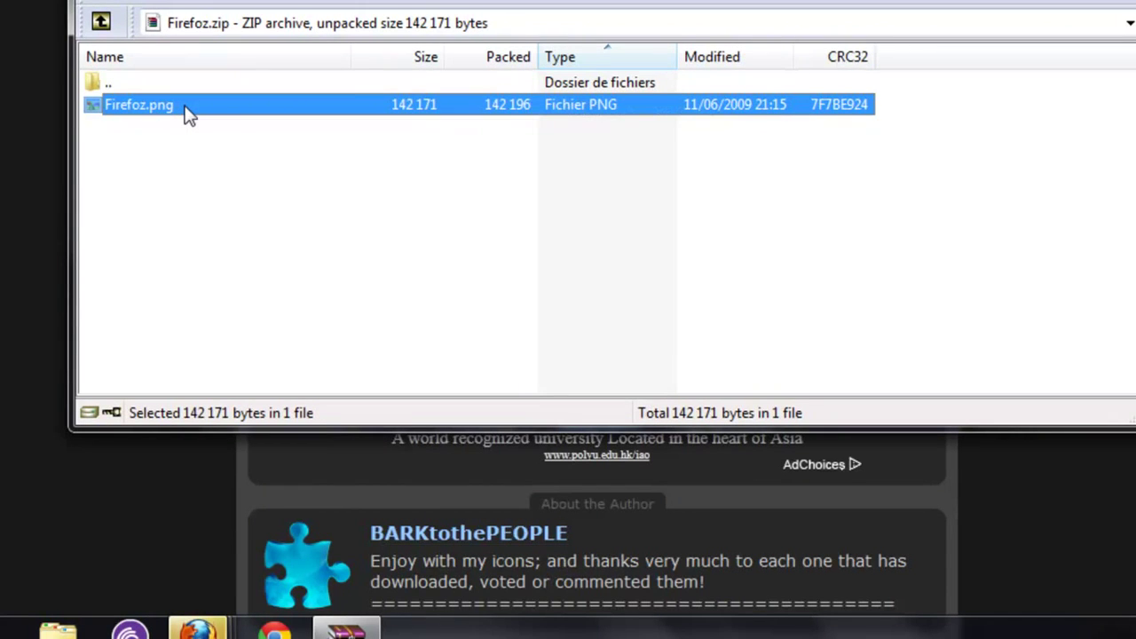
{"action": "double_click", "coordinate": [188, 114]}
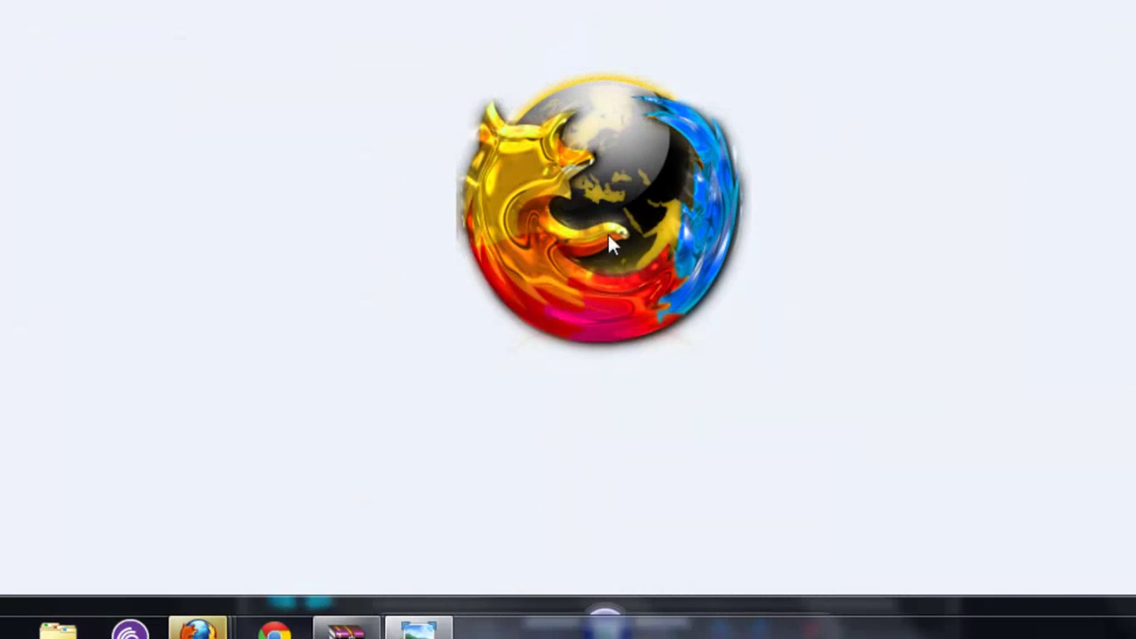
{"action": "key", "text": "alt+F4"}
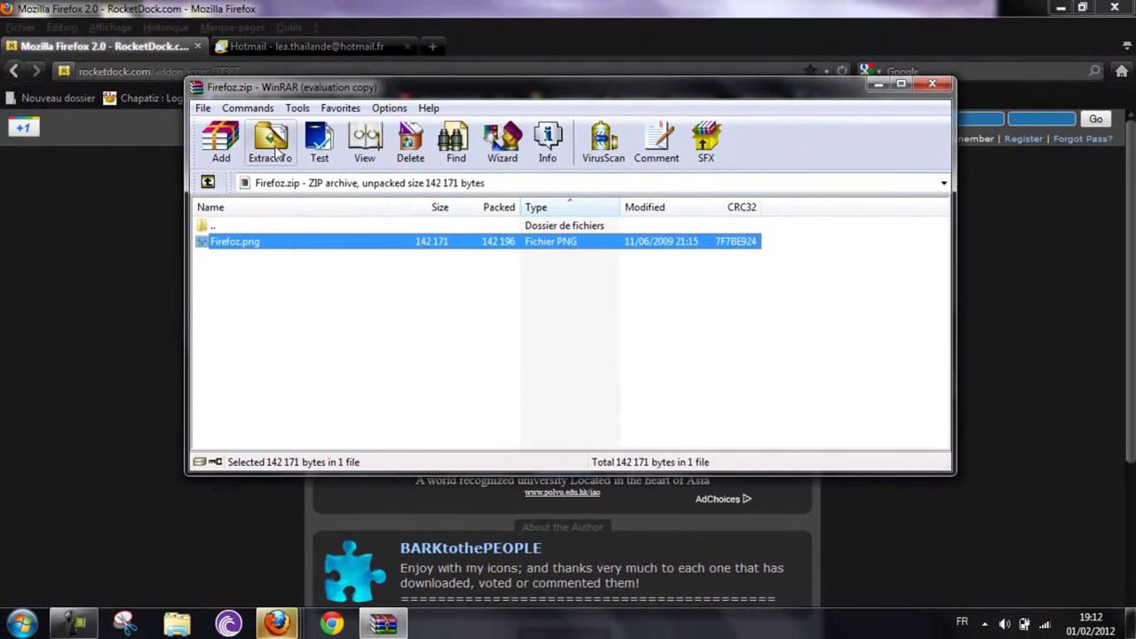
- Extract Firefoz.png to the desktop, then clear the archive, browser and downloads windows off the screen
{"action": "left_click", "coordinate": [276, 149]}
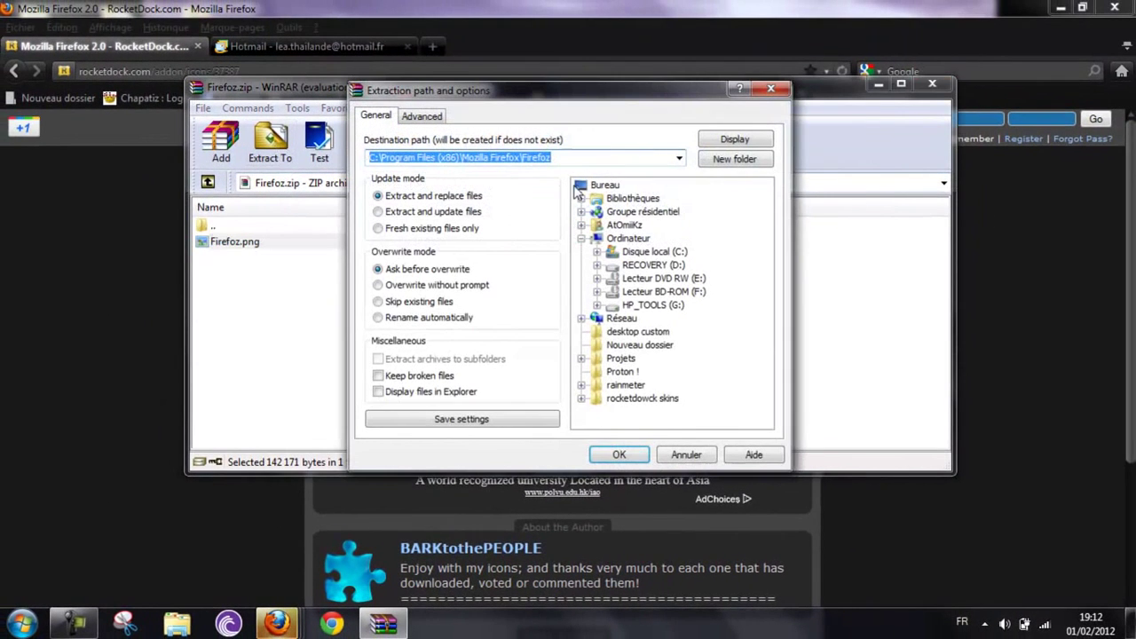
{"action": "left_click", "coordinate": [579, 185]}
{"action": "left_click", "coordinate": [633, 457]}
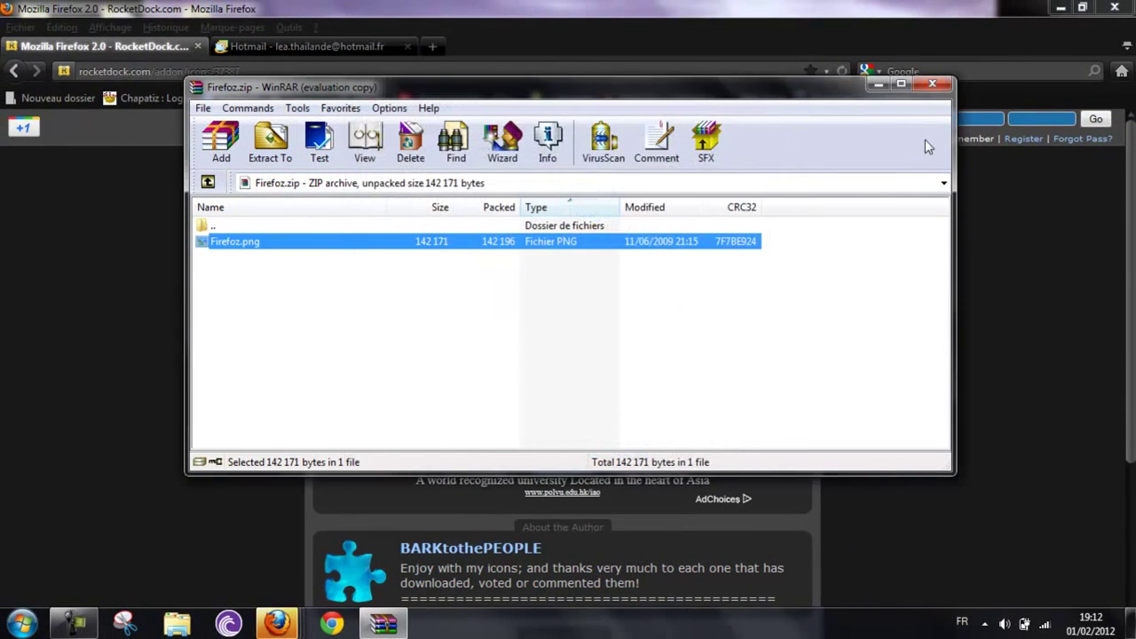
{"action": "left_click", "coordinate": [931, 84]}
{"action": "left_click", "coordinate": [1061, 7]}
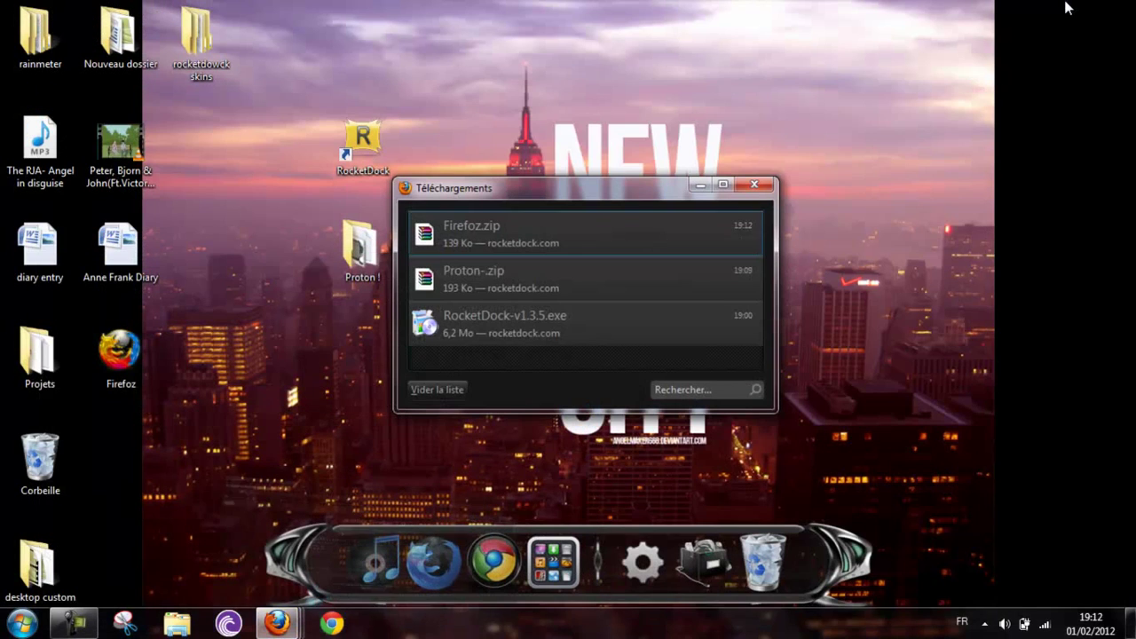
{"action": "left_click", "coordinate": [754, 184]}
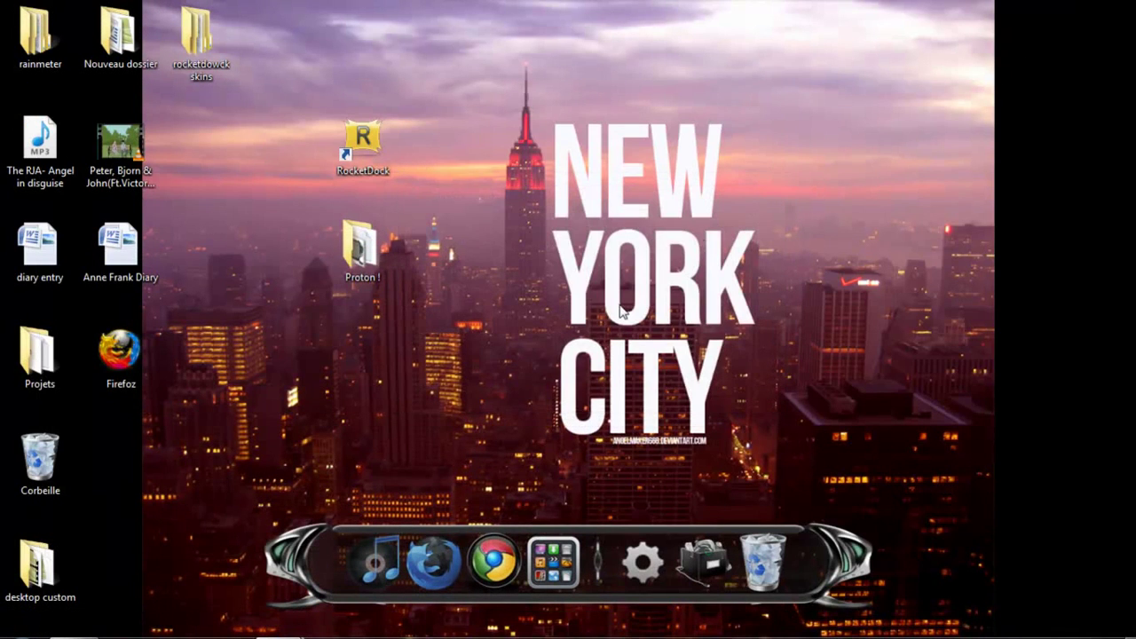
{"action": "mouse_move", "coordinate": [119, 355]}
{"action": "left_mouse_down"}
{"action": "mouse_move", "coordinate": [206, 357]}
{"action": "mouse_move", "coordinate": [114, 365]}
{"action": "left_mouse_up"}
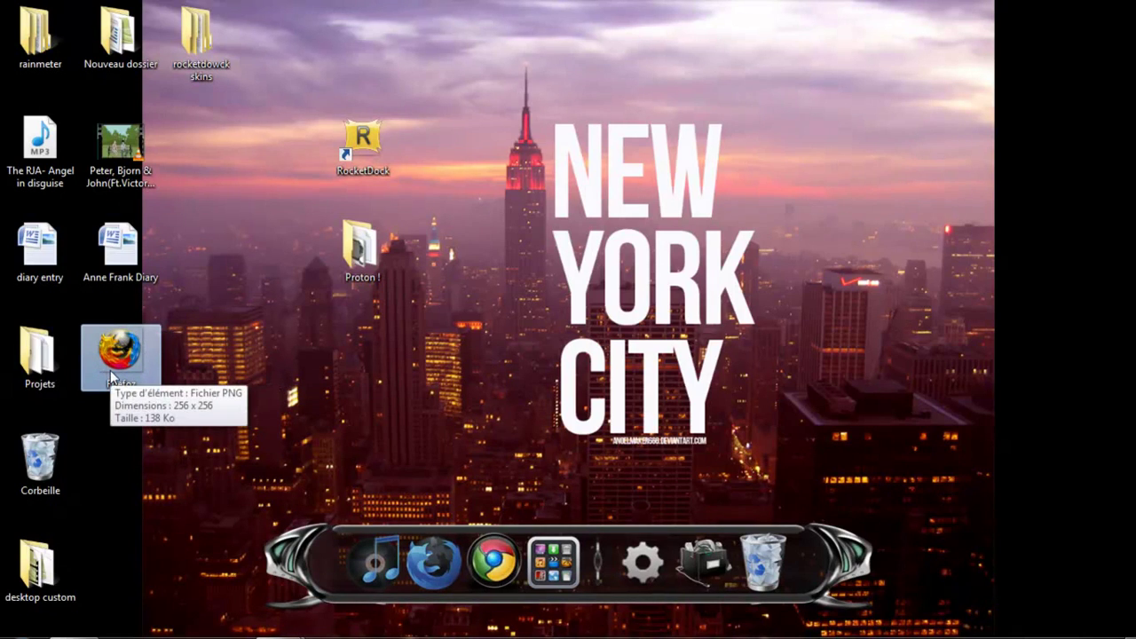
{"action": "mouse_move", "coordinate": [701, 630]}
{"action": "left_click", "coordinate": [177, 630]}
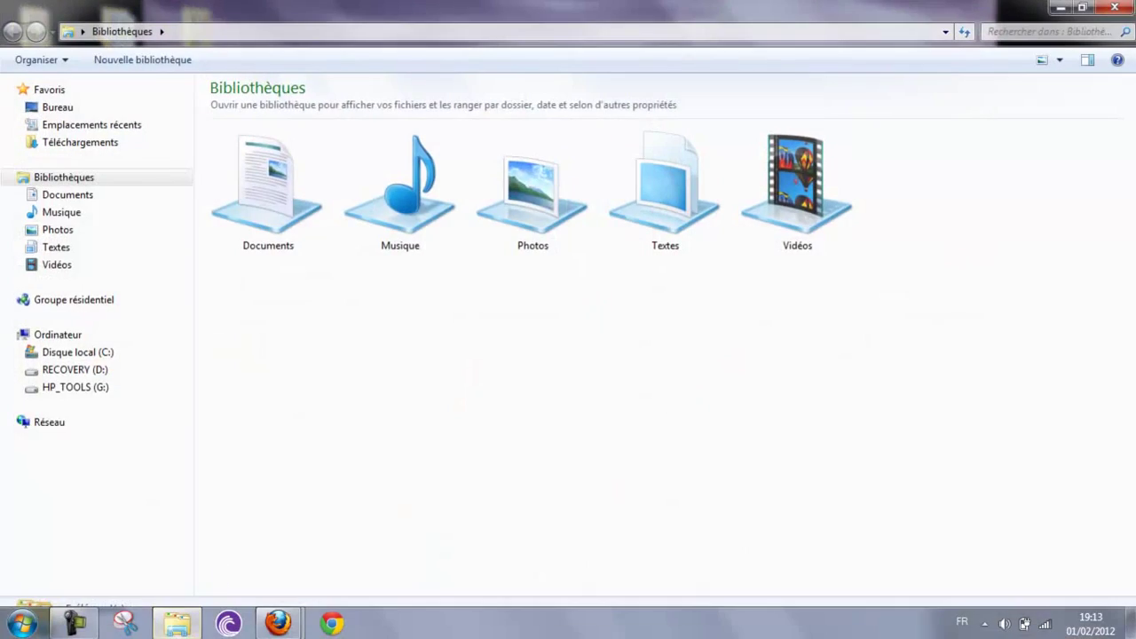
{"action": "left_click", "coordinate": [1115, 7]}
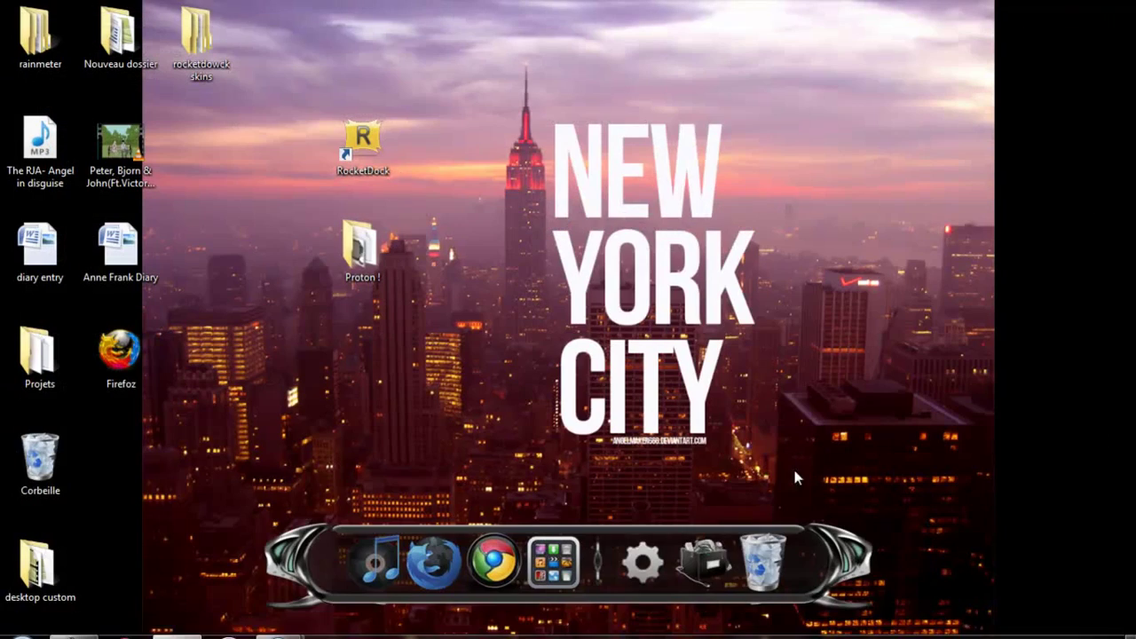
- Open the Internet-communication folder inside Customization\RocketDock\Icons and arrange its window so the desktop's Firefoz file stays accessible
{"action": "left_click", "coordinate": [712, 557]}
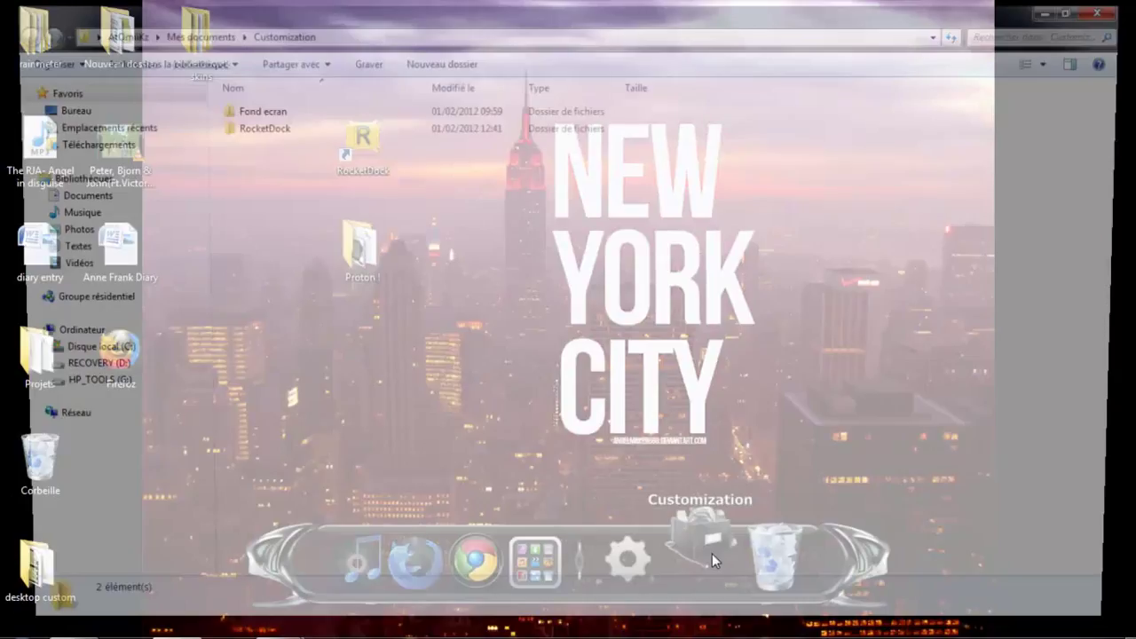
{"action": "double_click", "coordinate": [283, 127]}
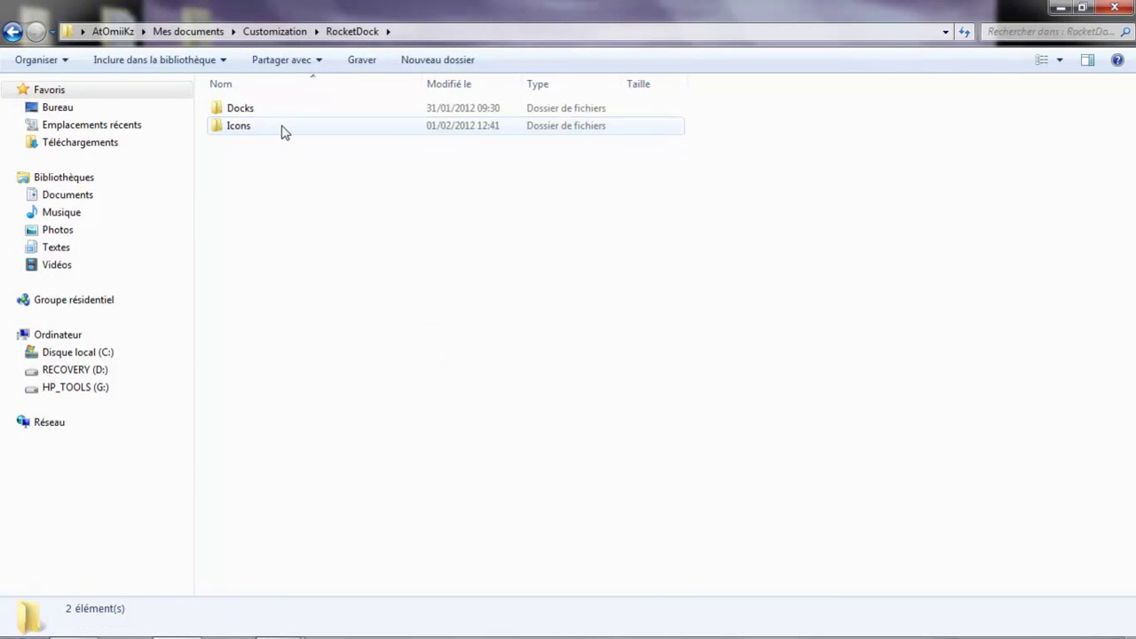
{"action": "double_click", "coordinate": [282, 127]}
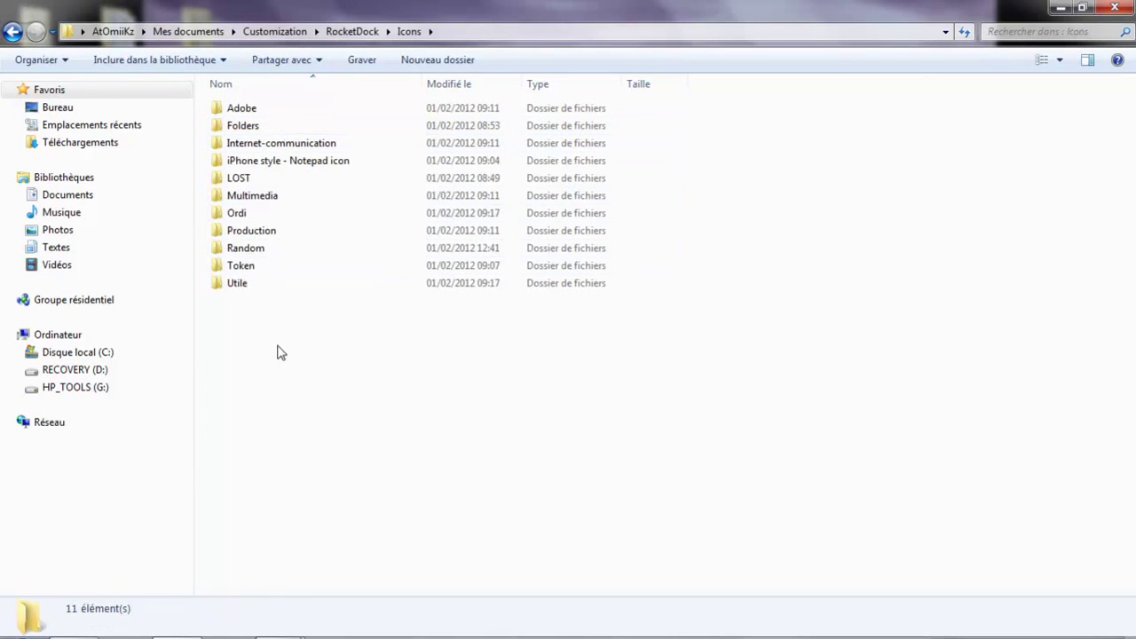
{"action": "mouse_move", "coordinate": [279, 353]}
{"action": "left_mouse_down"}
{"action": "mouse_move", "coordinate": [297, 83]}
{"action": "mouse_move", "coordinate": [279, 342]}
{"action": "left_mouse_up"}
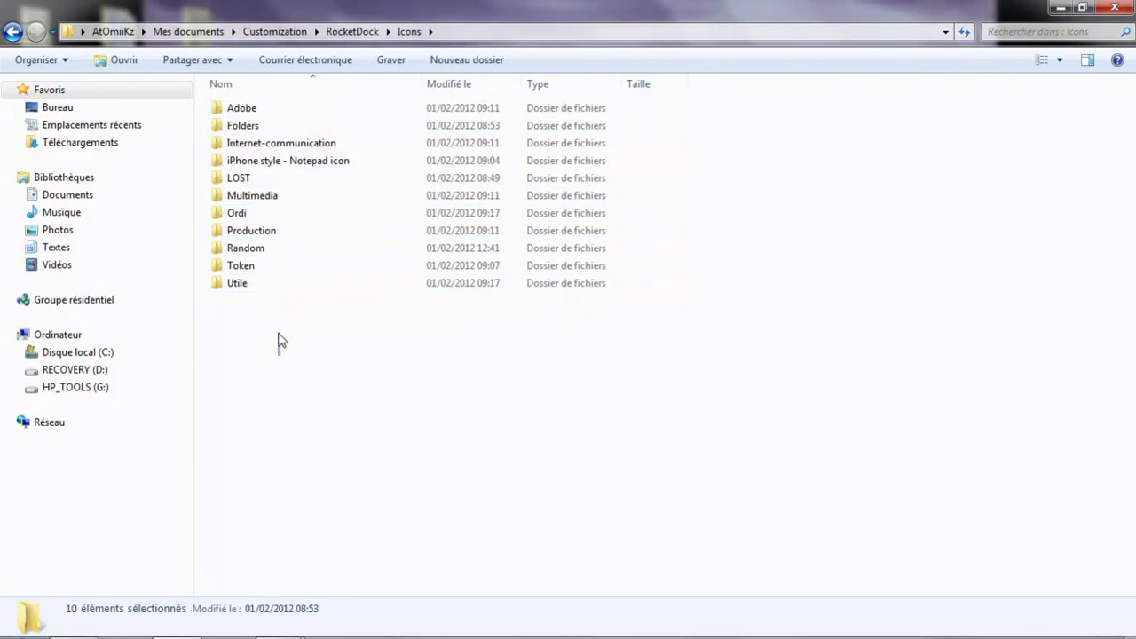
{"action": "left_click", "coordinate": [252, 148]}
{"action": "double_click", "coordinate": [523, 7]}
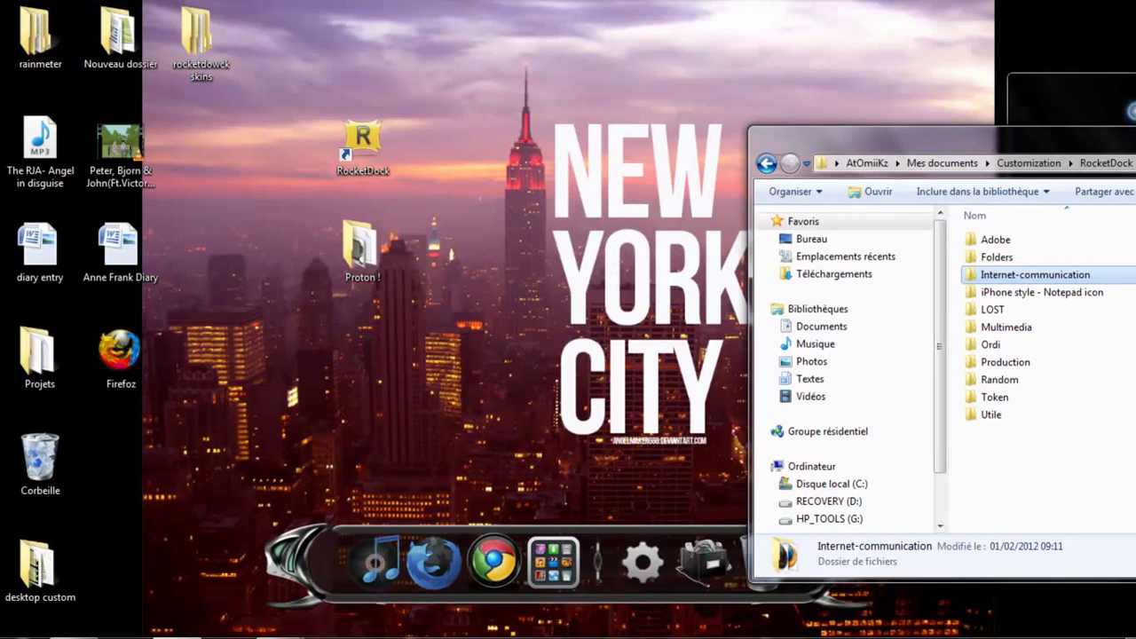
{"action": "double_click", "coordinate": [838, 151]}
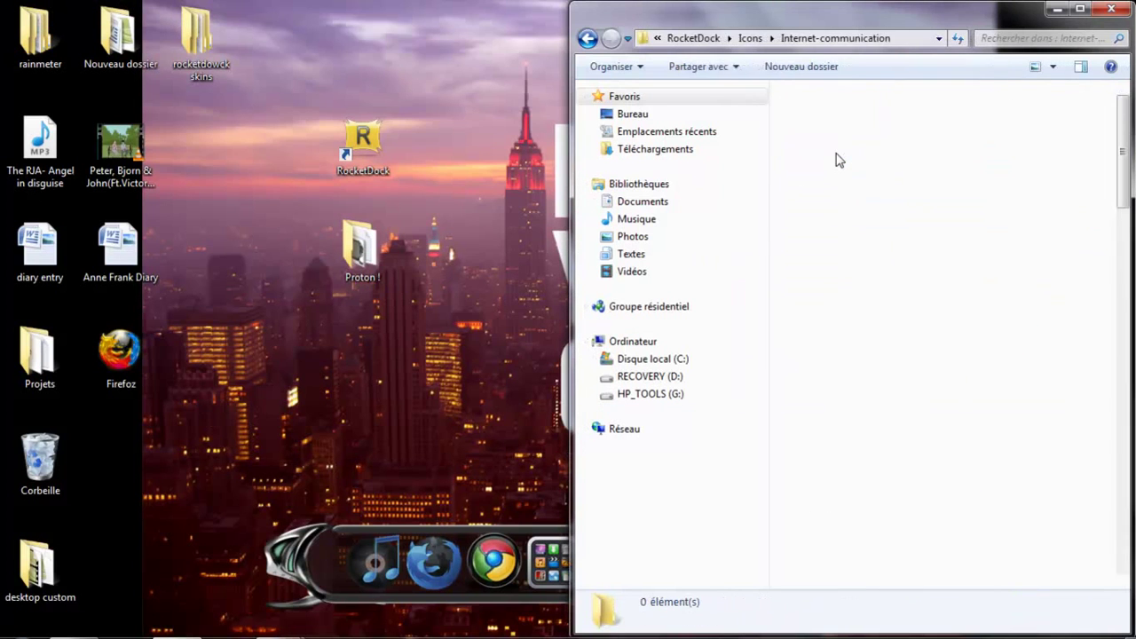
- Move Firefoz from the desktop into the Internet-communication folder, and close the folder window
{"action": "left_click_drag", "start_coordinate": [1122, 182], "coordinate": [1117, 386]}
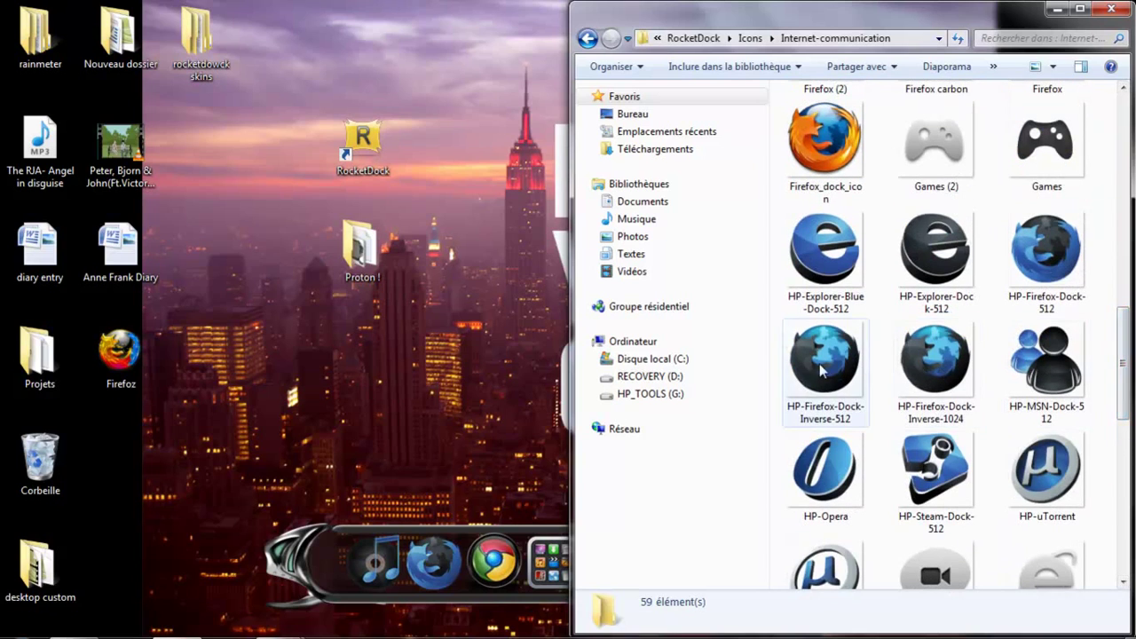
{"action": "left_click_drag", "start_coordinate": [120, 353], "coordinate": [882, 283]}
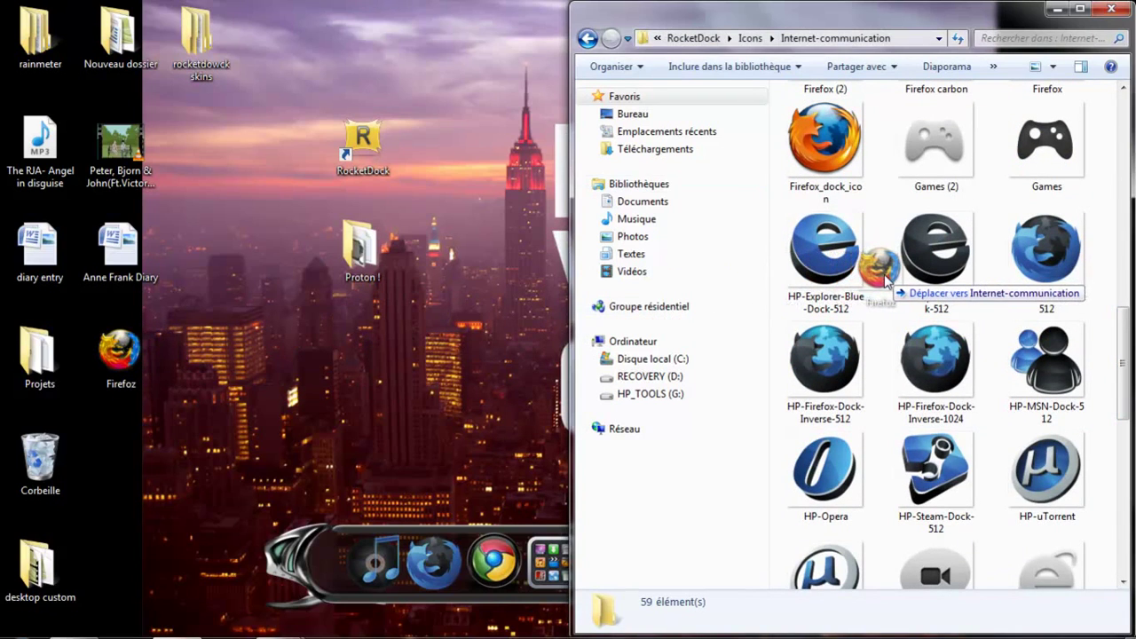
{"action": "left_click_drag", "start_coordinate": [886, 280], "coordinate": [885, 279]}
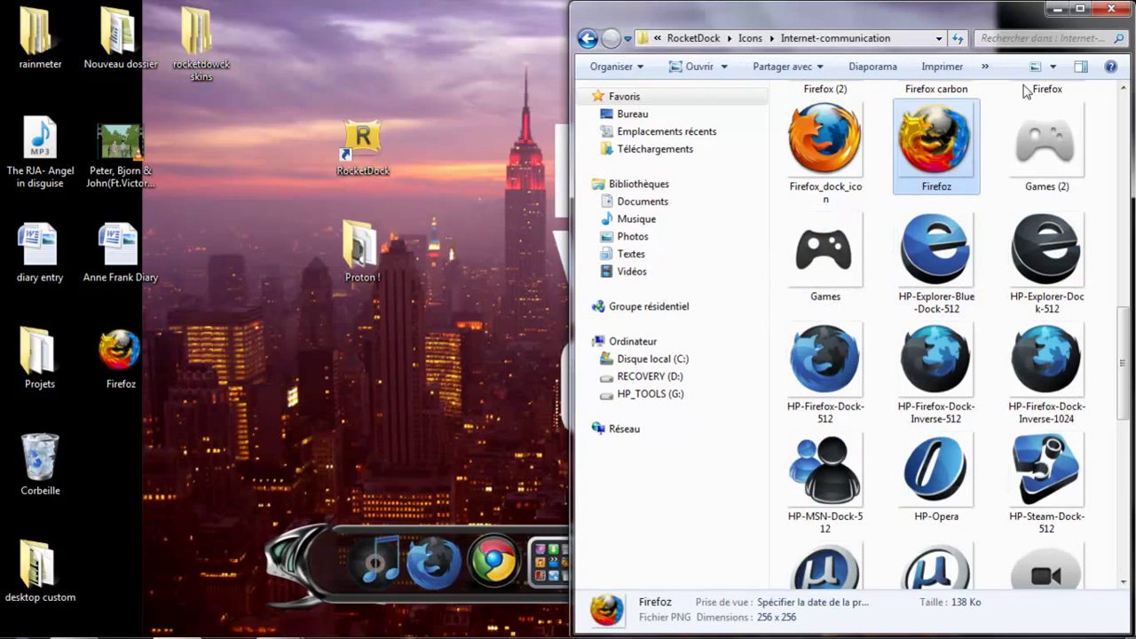
{"action": "left_click", "coordinate": [1110, 9]}
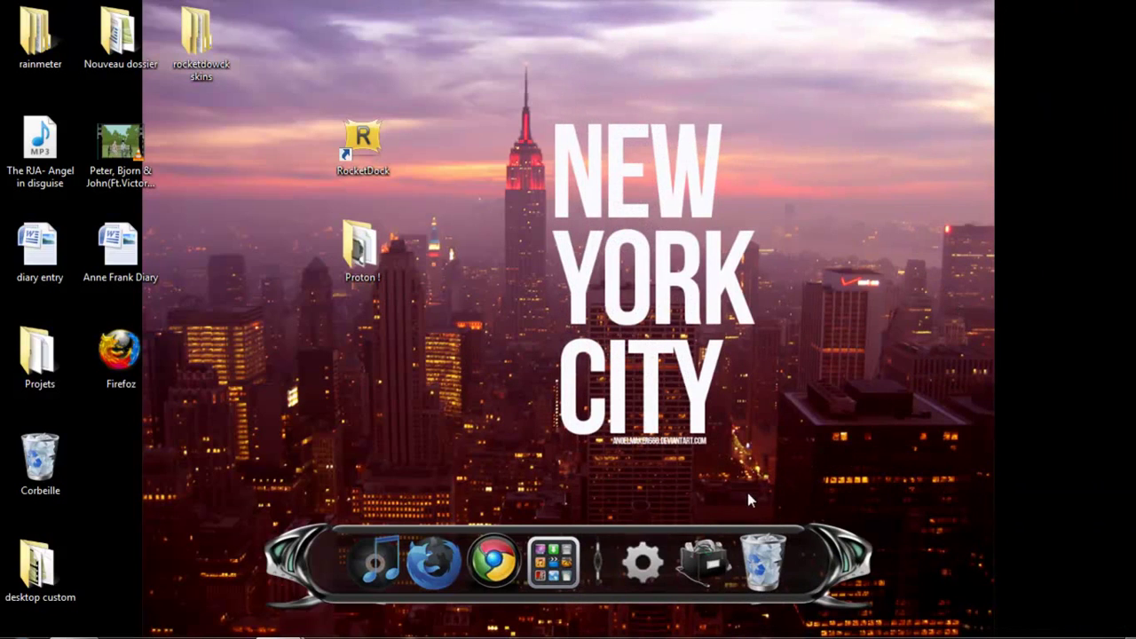
- Open the icon settings of the dock's Mozilla Firefox item and remove the Customization\RocketDock\Icons folder from its folder list
{"action": "left_click", "coordinate": [629, 572]}
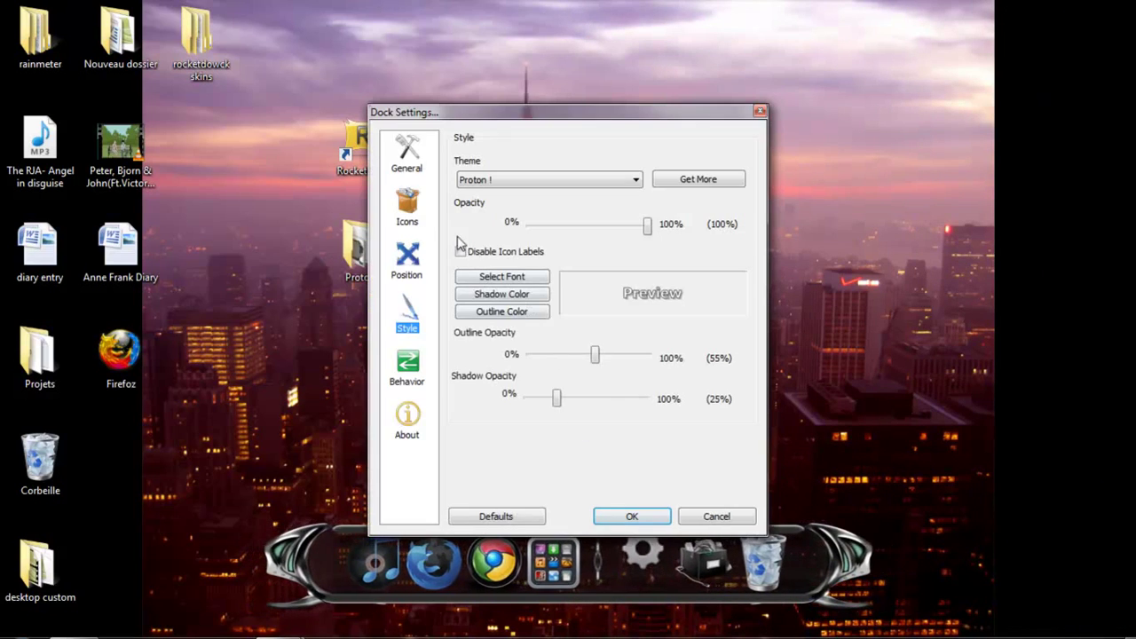
{"action": "left_click", "coordinate": [761, 111]}
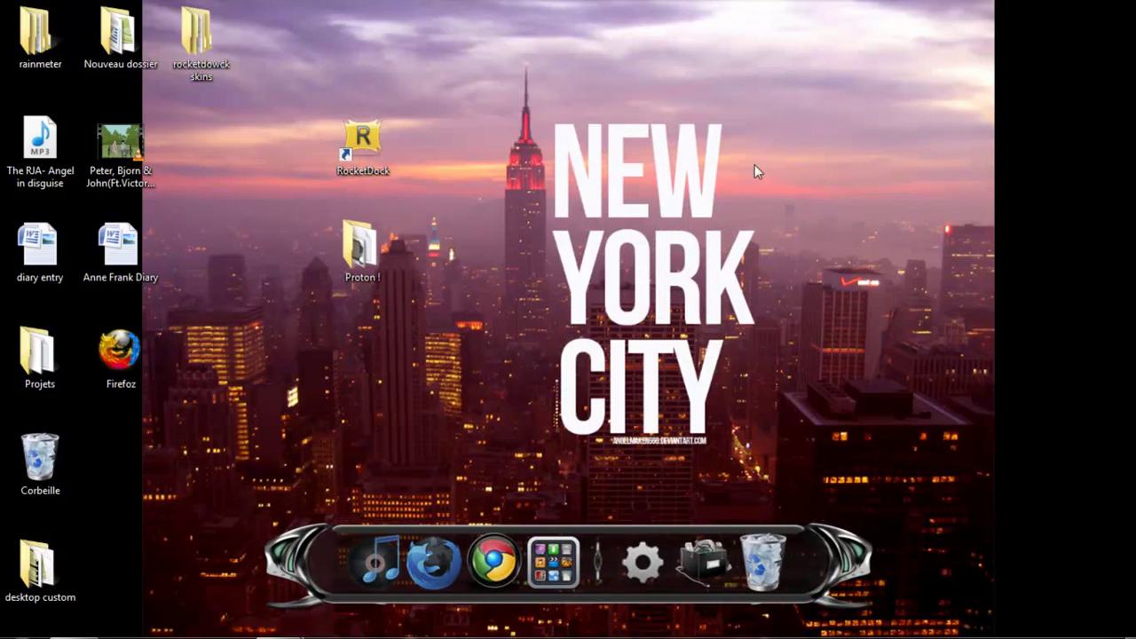
{"action": "right_click", "coordinate": [435, 561]}
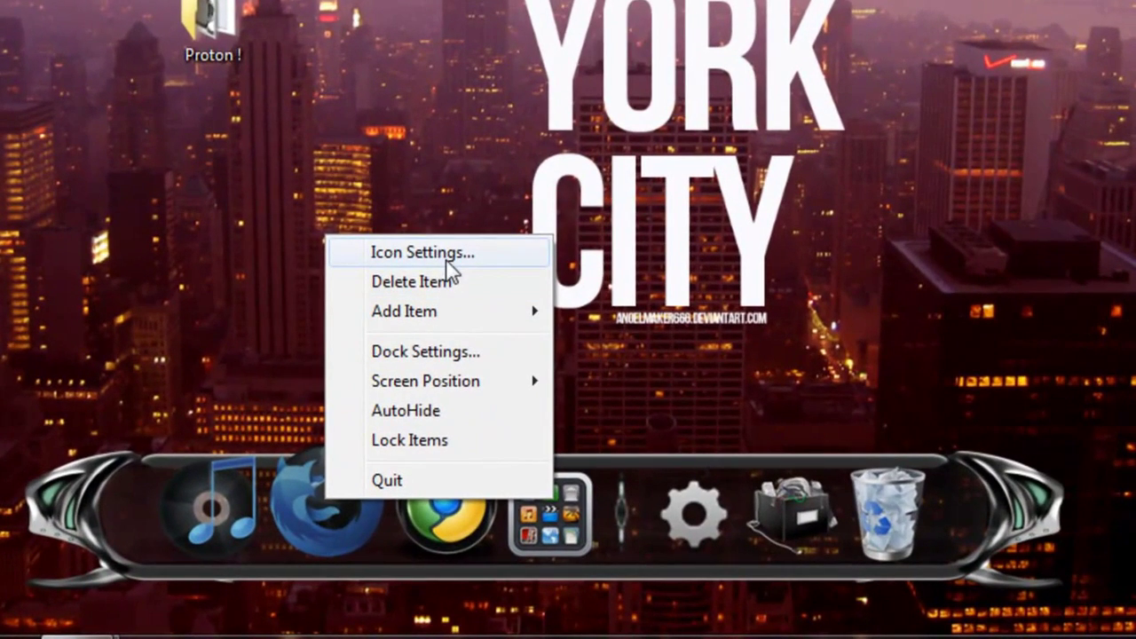
{"action": "left_click", "coordinate": [448, 260]}
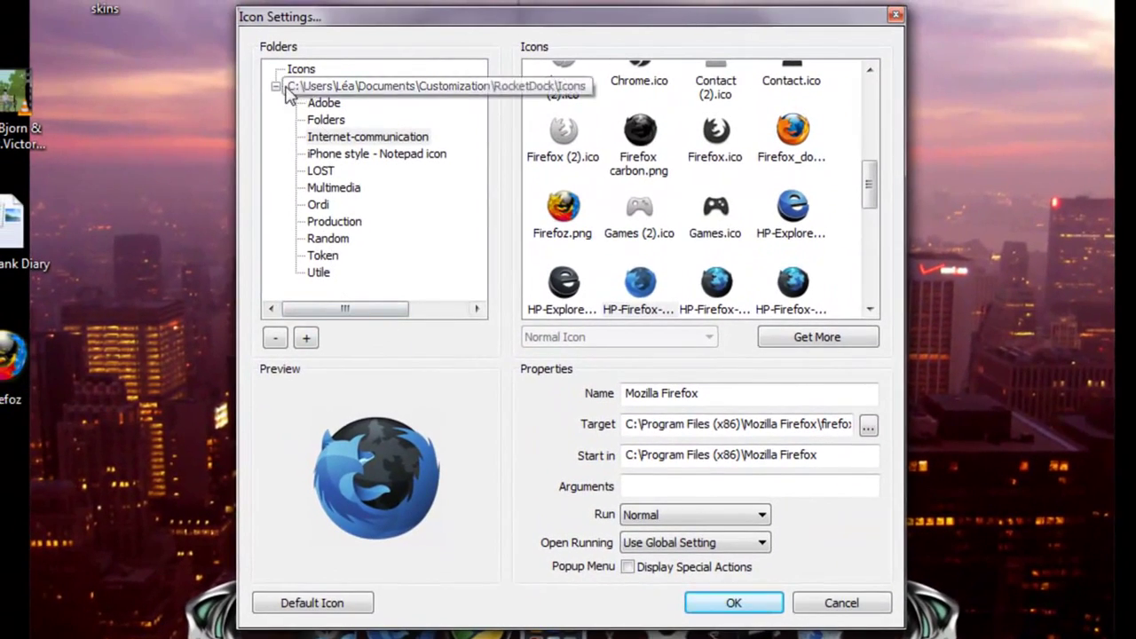
{"action": "left_click", "coordinate": [282, 88]}
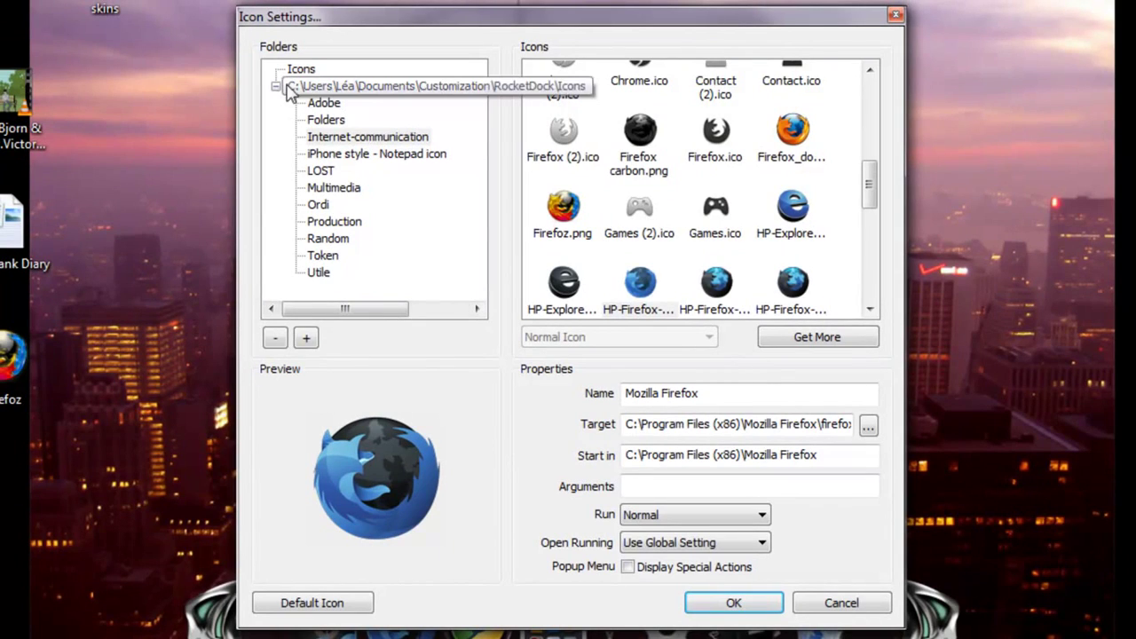
{"action": "left_click", "coordinate": [279, 340]}
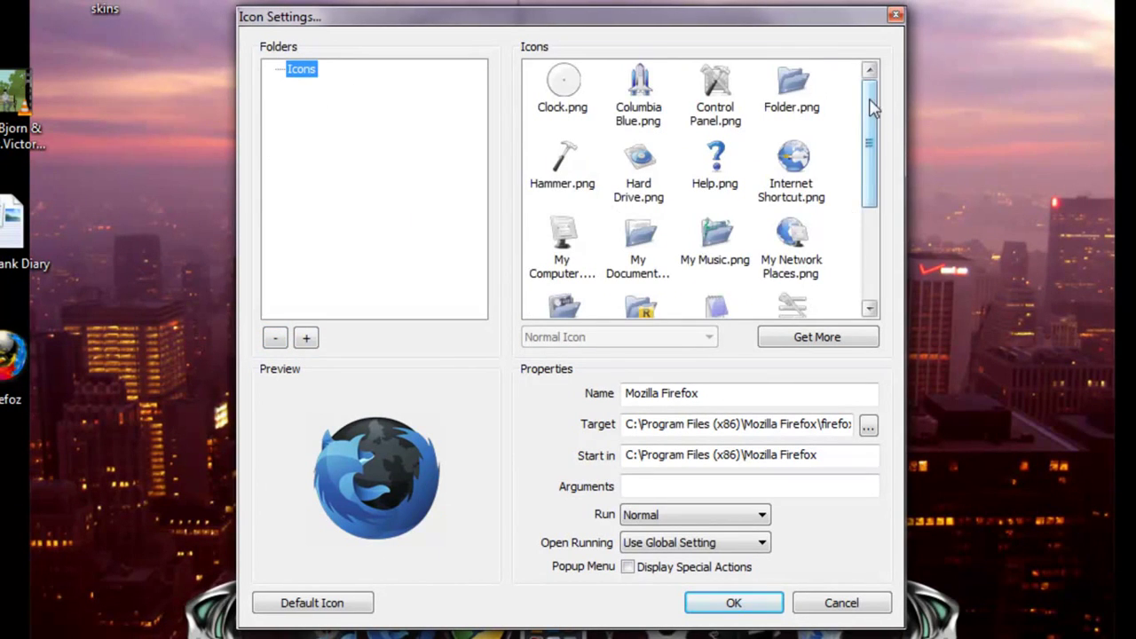
- Preview several of the default icons, including Wrench.png, Shirt.png, Recycle Bin.png and My Pictures.png
{"action": "left_click_drag", "start_coordinate": [873, 107], "coordinate": [872, 250]}
{"action": "left_click", "coordinate": [632, 300]}
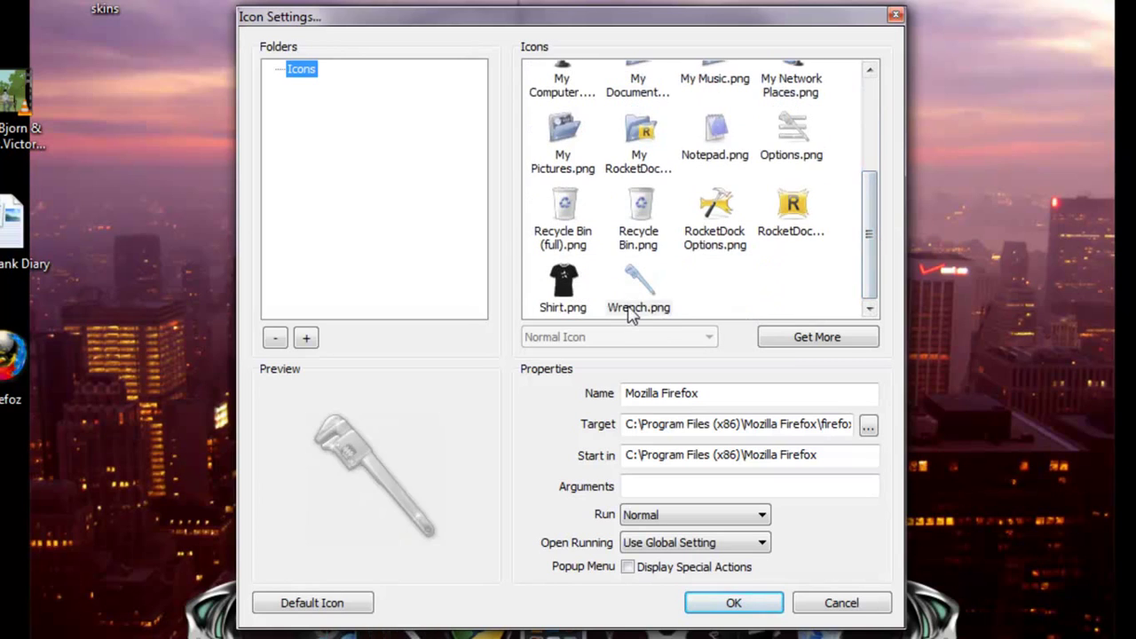
{"action": "left_click", "coordinate": [566, 293]}
{"action": "left_click", "coordinate": [565, 229]}
{"action": "left_click", "coordinate": [651, 213]}
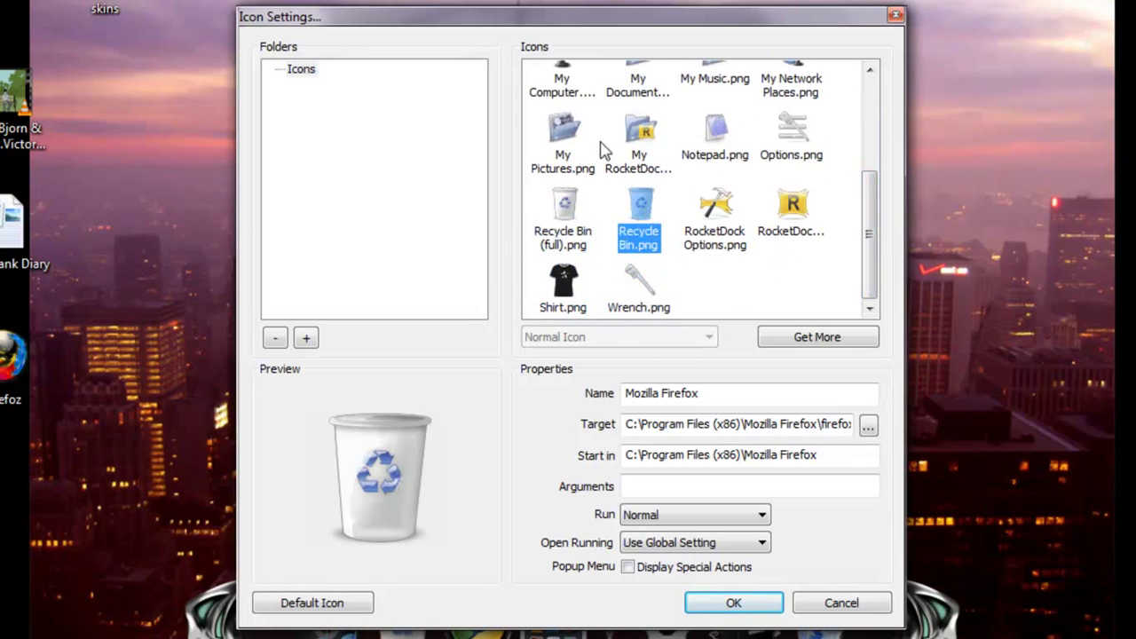
{"action": "left_click", "coordinate": [587, 129]}
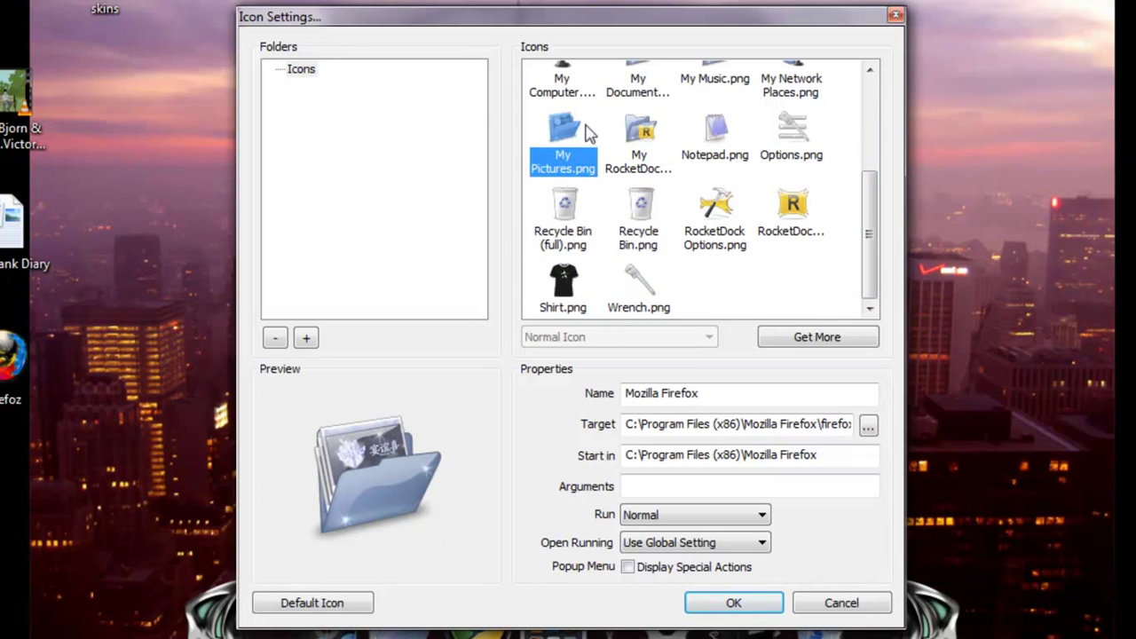
- Add the Icons folder from Mes documents\Customization\RocketDock to the icon folder list
{"action": "left_click", "coordinate": [306, 339]}
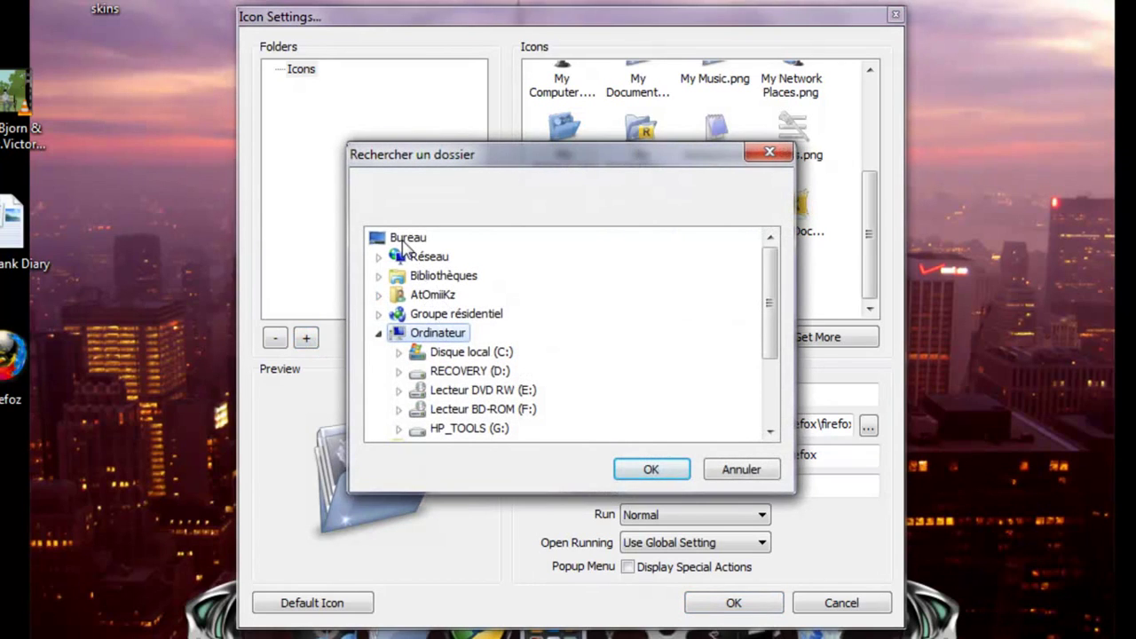
{"action": "left_click", "coordinate": [404, 238]}
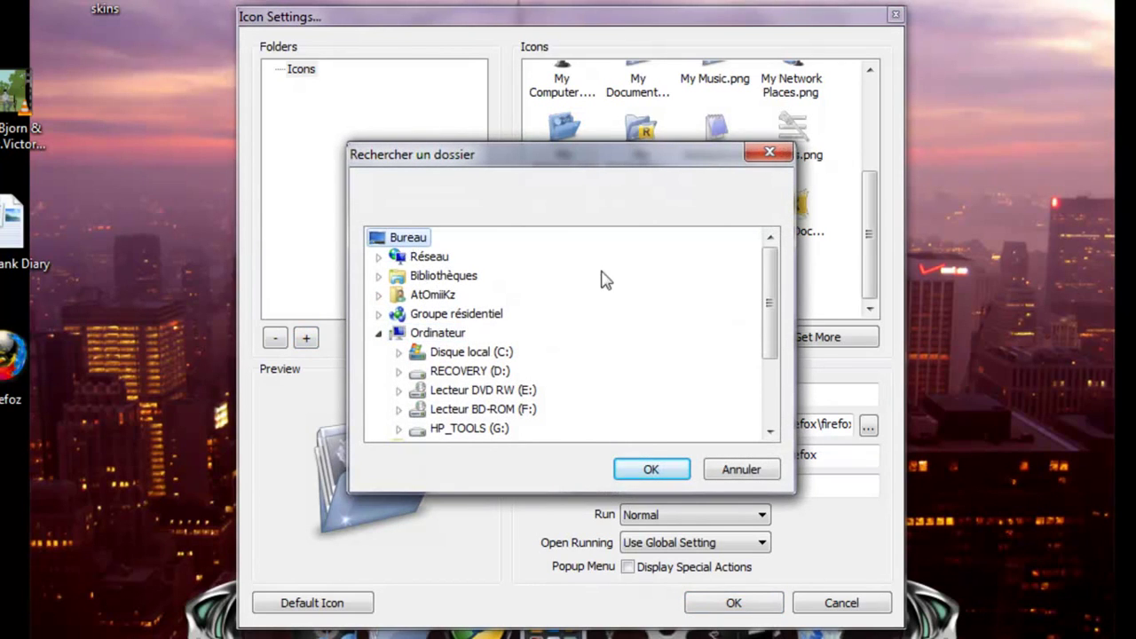
{"action": "left_click", "coordinate": [378, 276]}
{"action": "left_click", "coordinate": [399, 314]}
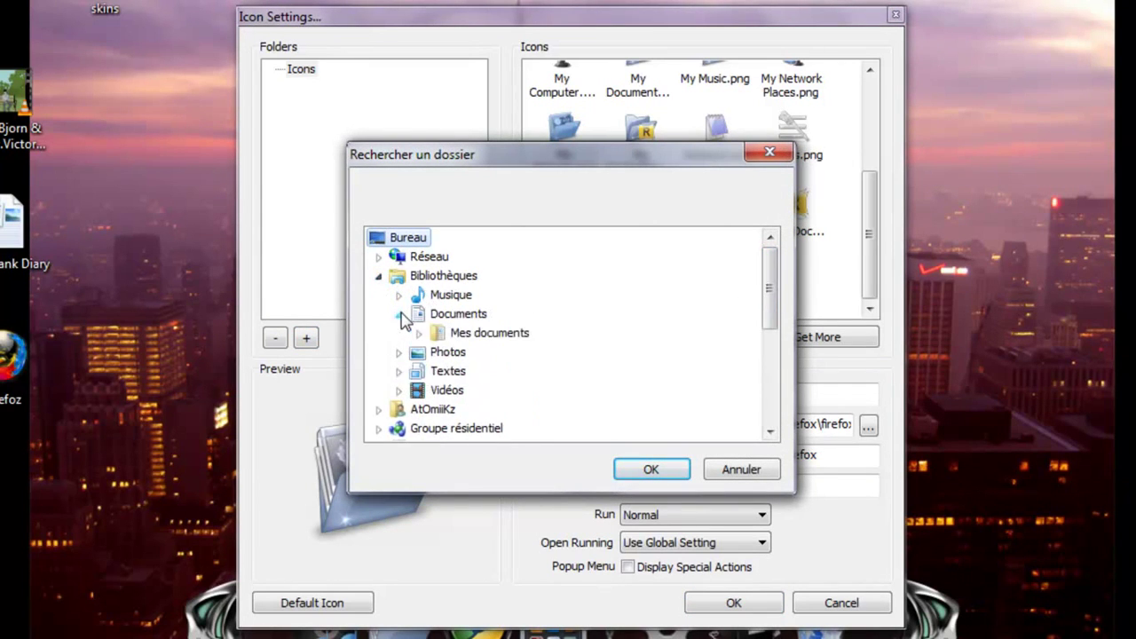
{"action": "left_click", "coordinate": [420, 334]}
{"action": "double_click", "coordinate": [507, 353]}
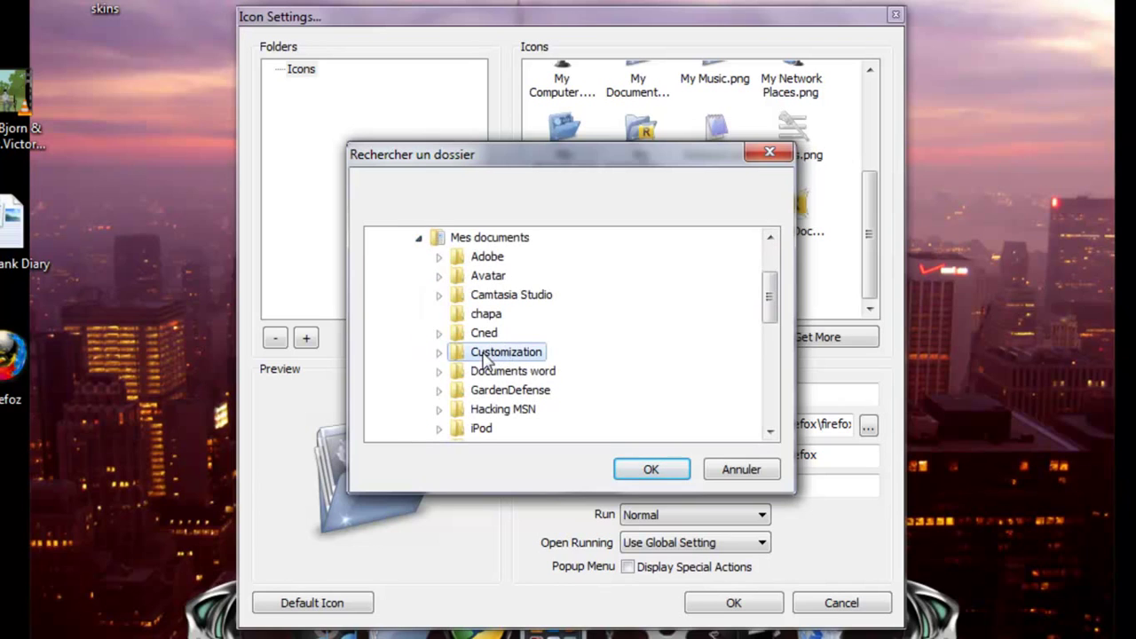
{"action": "left_click", "coordinate": [460, 391]}
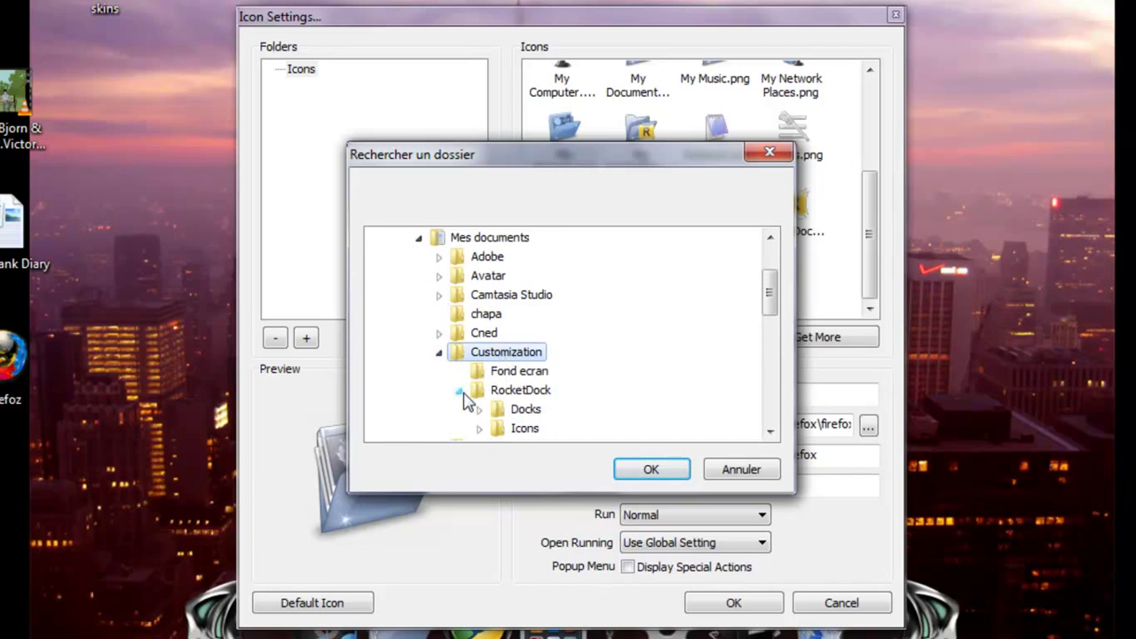
{"action": "left_click", "coordinate": [531, 429]}
{"action": "left_click_drag", "start_coordinate": [770, 306], "coordinate": [771, 332]}
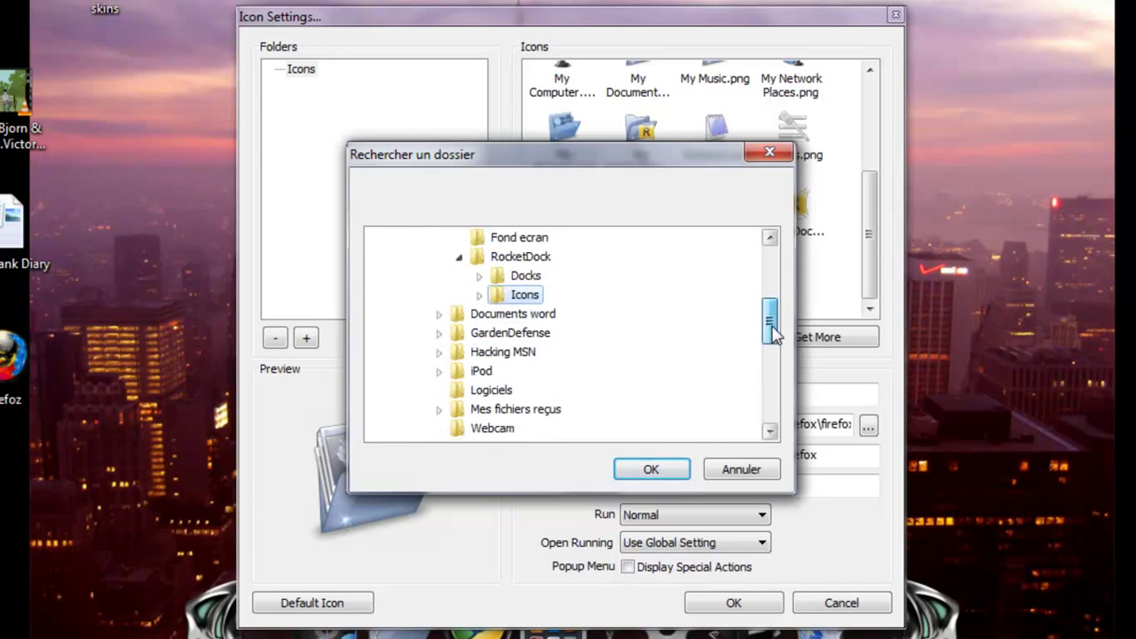
{"action": "left_click", "coordinate": [646, 470]}
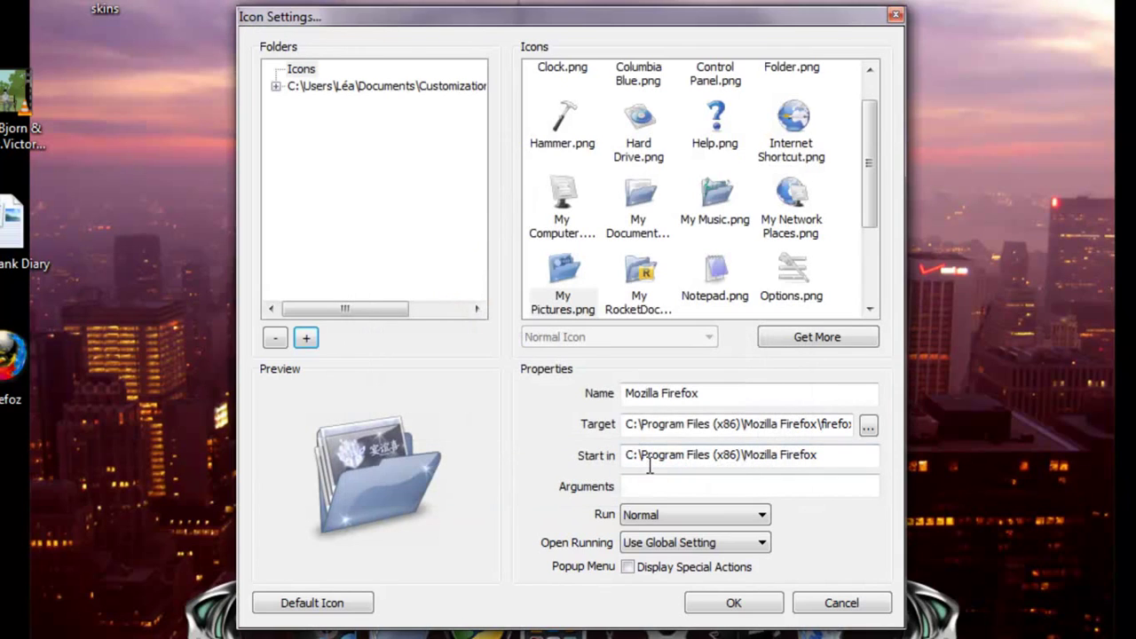
- Apply Firefoz.png from the Internet-communication folder as the Mozilla Firefox dock icon, and dismiss the pending file move
{"action": "left_click", "coordinate": [276, 87]}
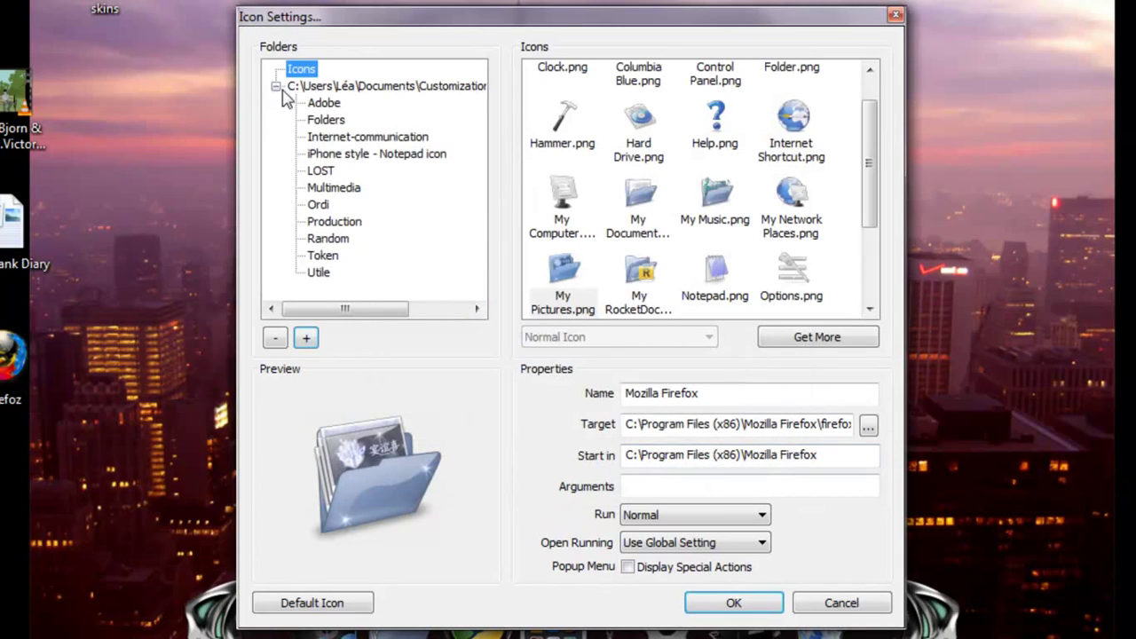
{"action": "left_click", "coordinate": [336, 139]}
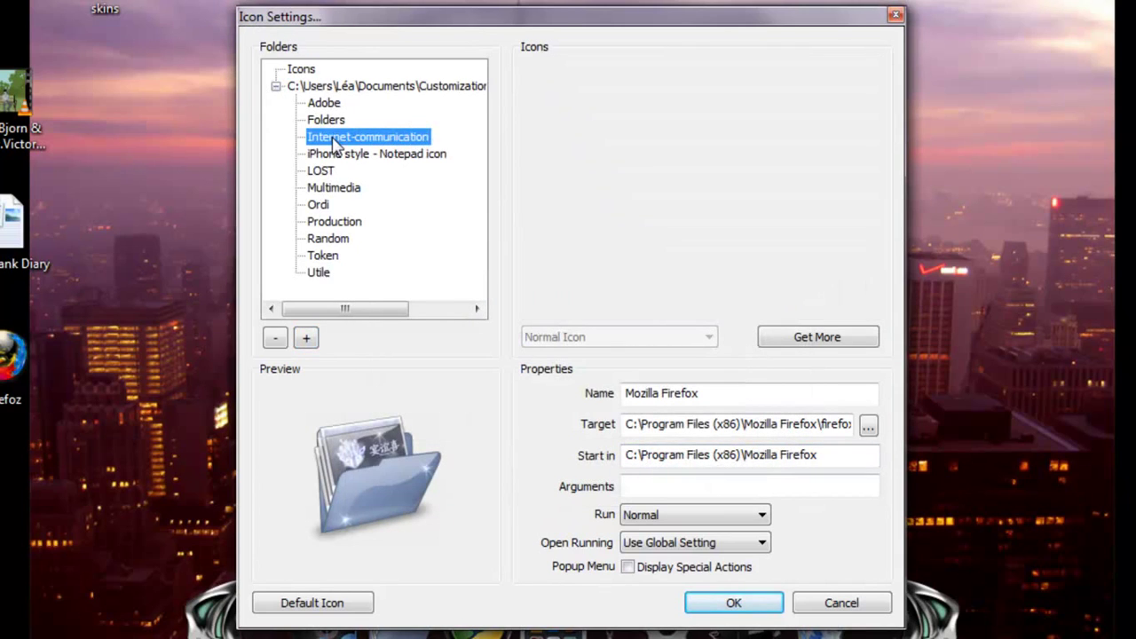
{"action": "left_click_drag", "start_coordinate": [870, 127], "coordinate": [875, 213]}
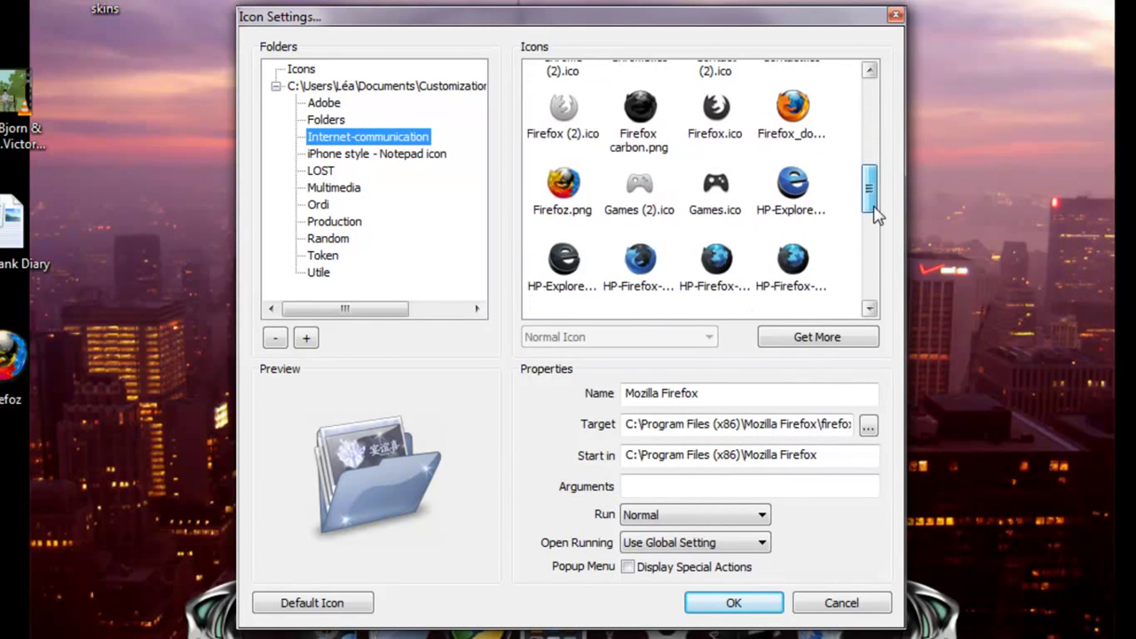
{"action": "left_click", "coordinate": [561, 202]}
{"action": "left_click", "coordinate": [761, 601]}
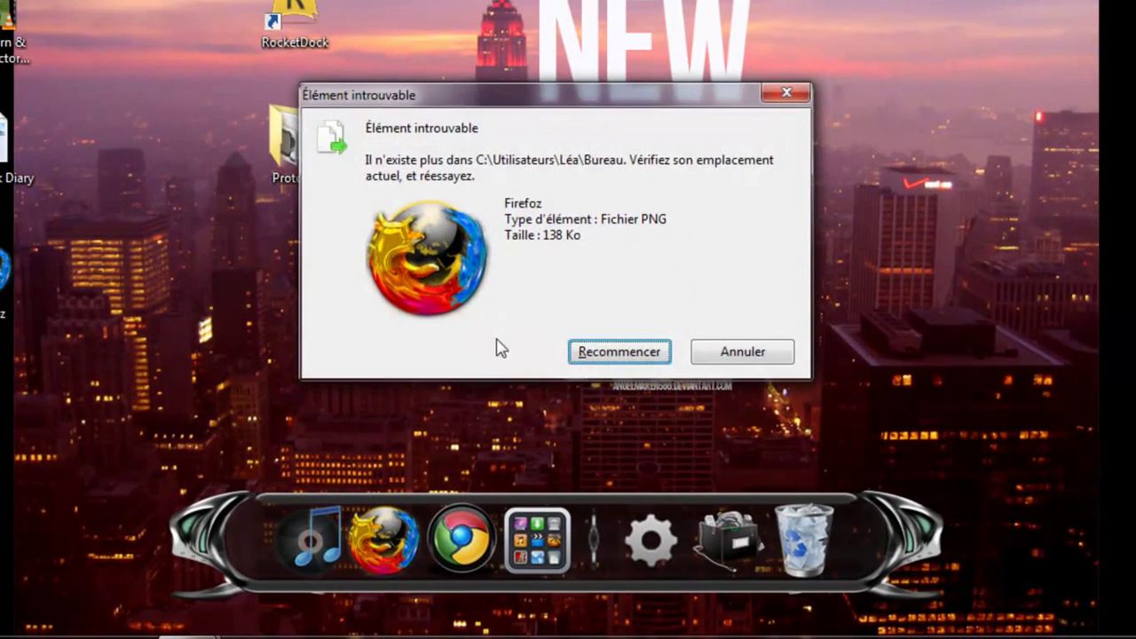
{"action": "left_click", "coordinate": [705, 355]}
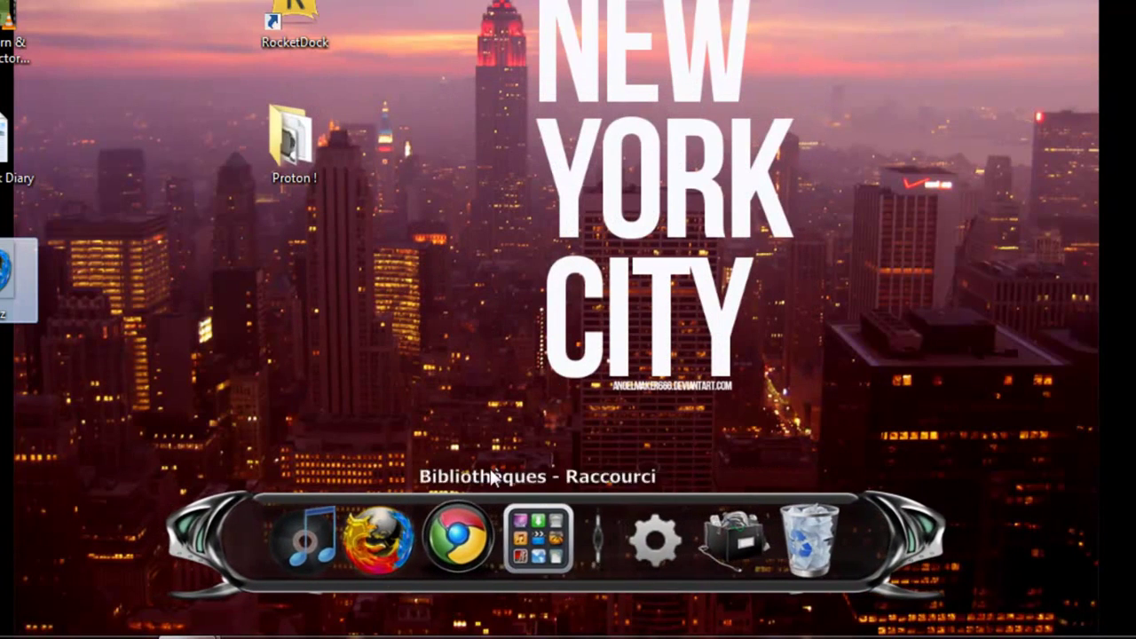
{"action": "mouse_move", "coordinate": [186, 626]}
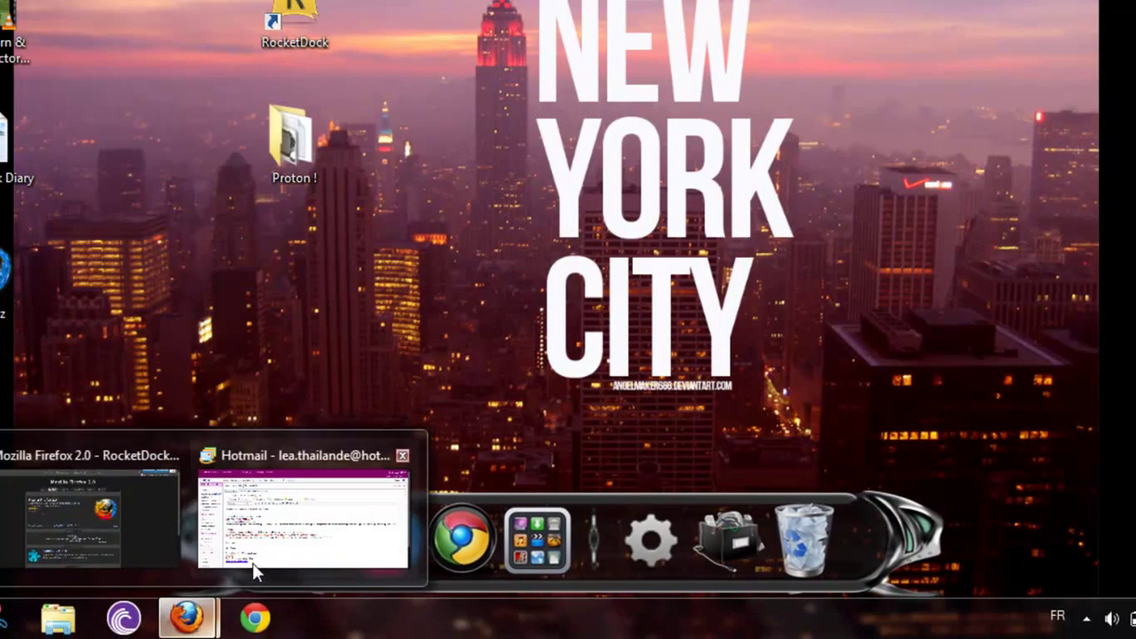
- Switch to the Firefox window and load the deviantART website in place of the Mozilla Firefox 2.0 page
{"action": "left_click", "coordinate": [129, 466]}
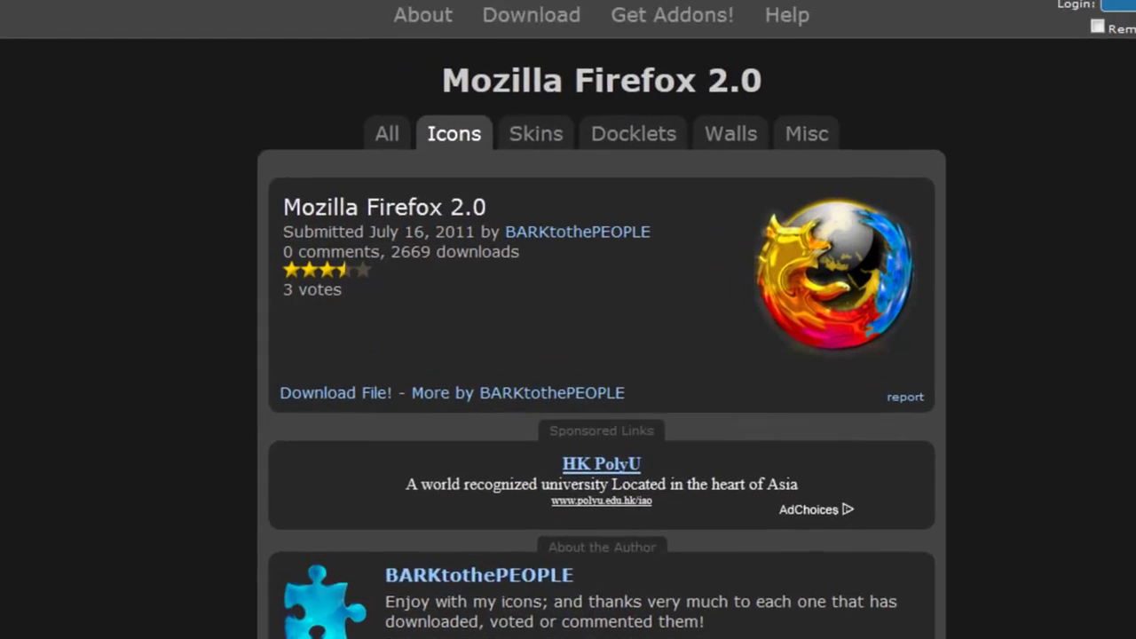
{"action": "left_click", "coordinate": [441, 97]}
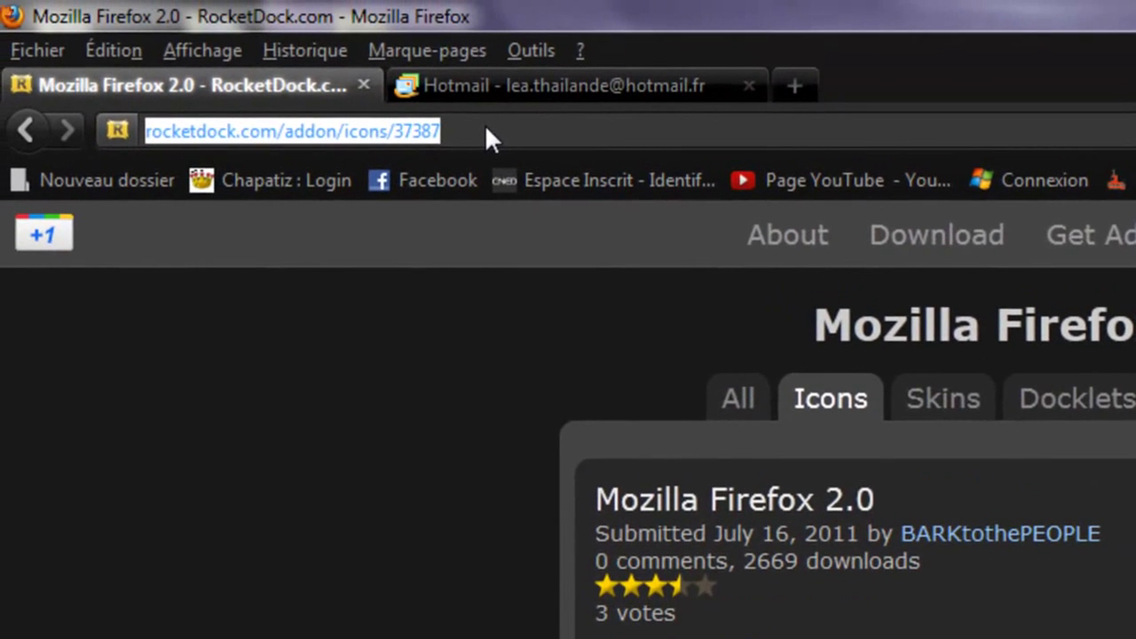
{"action": "type", "text": "deviant"}
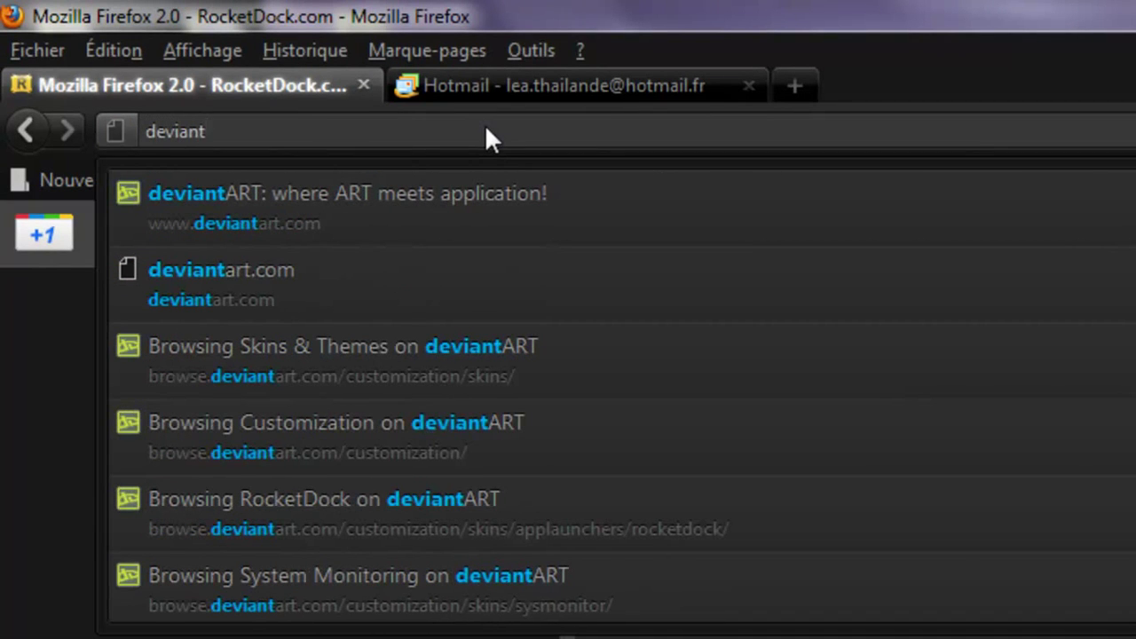
{"action": "key", "text": "Down"}
{"action": "key", "text": "Return"}
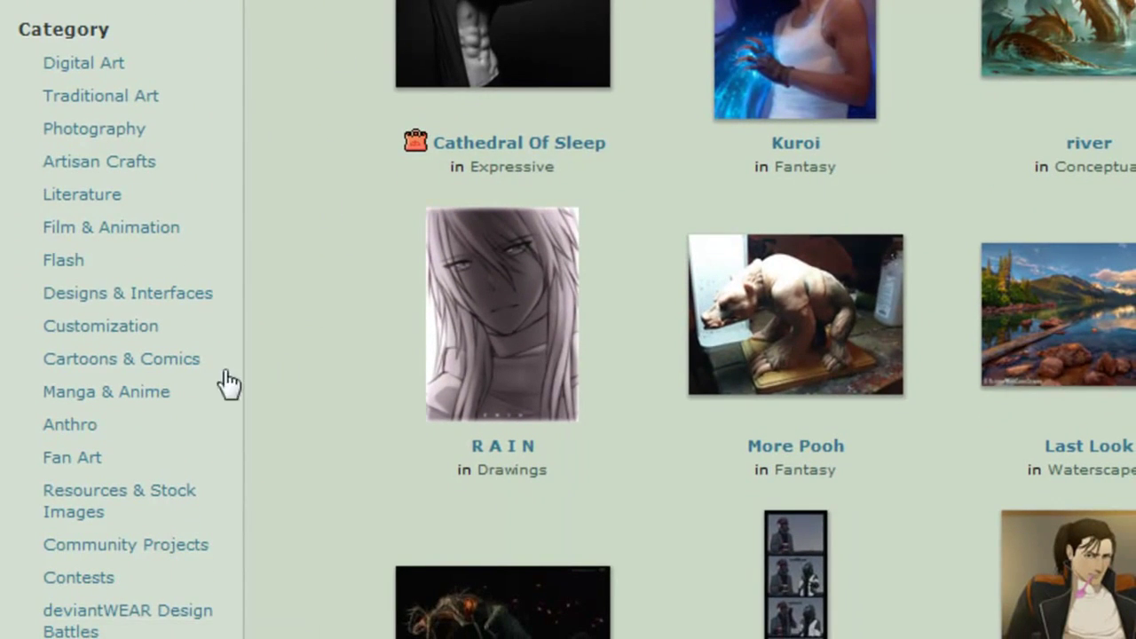
- Open the Dock Icons category under Customization > Icons and look over its entries
{"action": "left_click", "coordinate": [162, 335]}
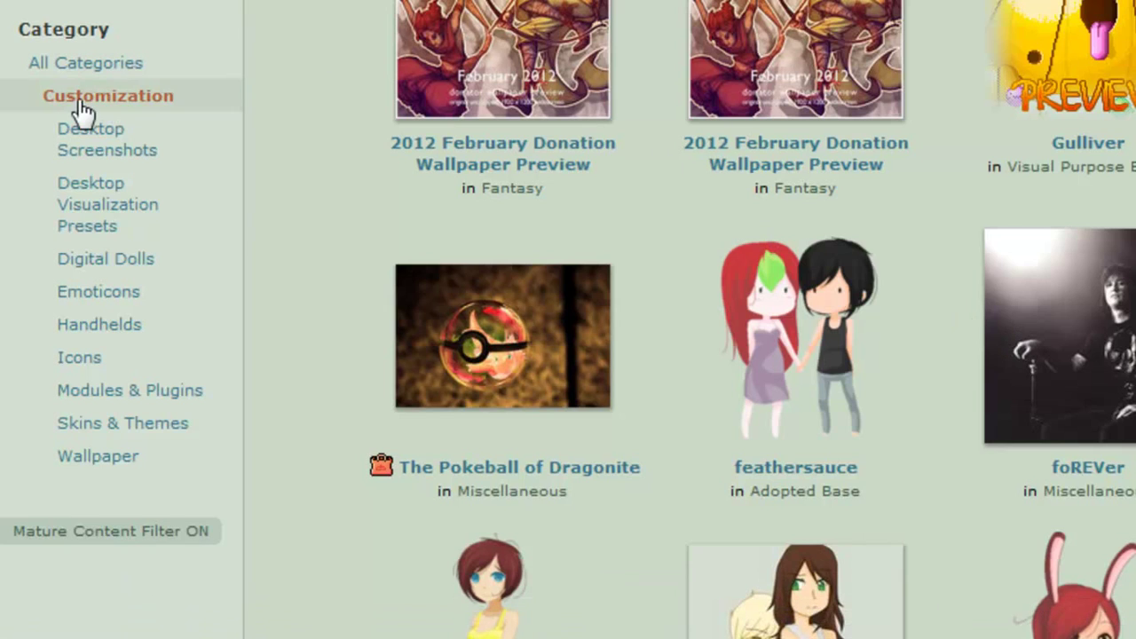
{"action": "left_click", "coordinate": [164, 360]}
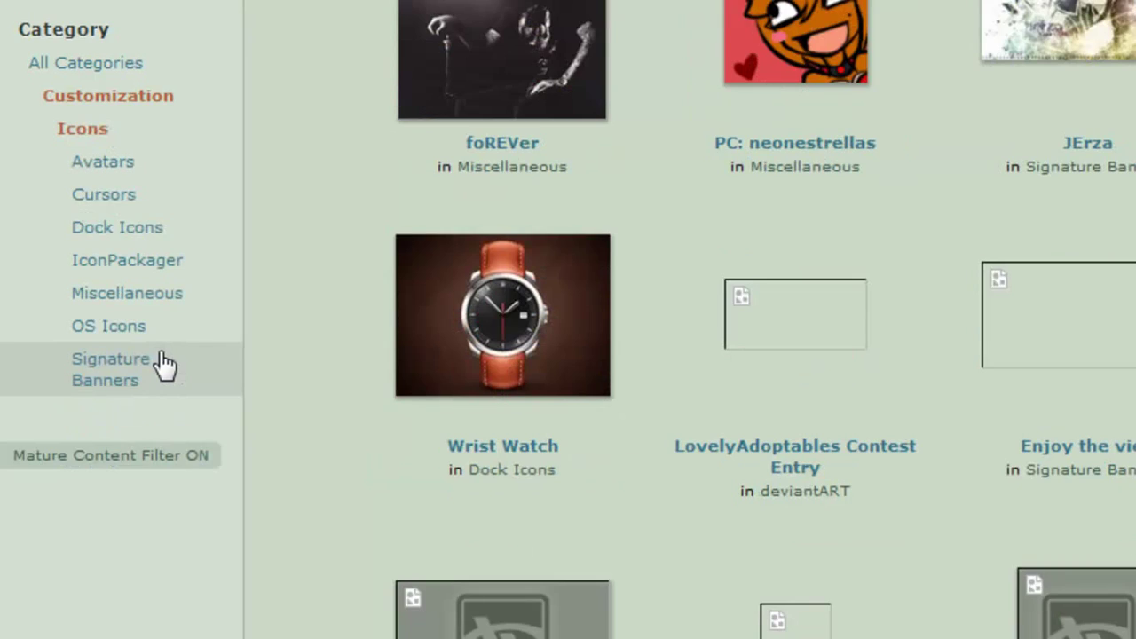
{"action": "left_click", "coordinate": [181, 229]}
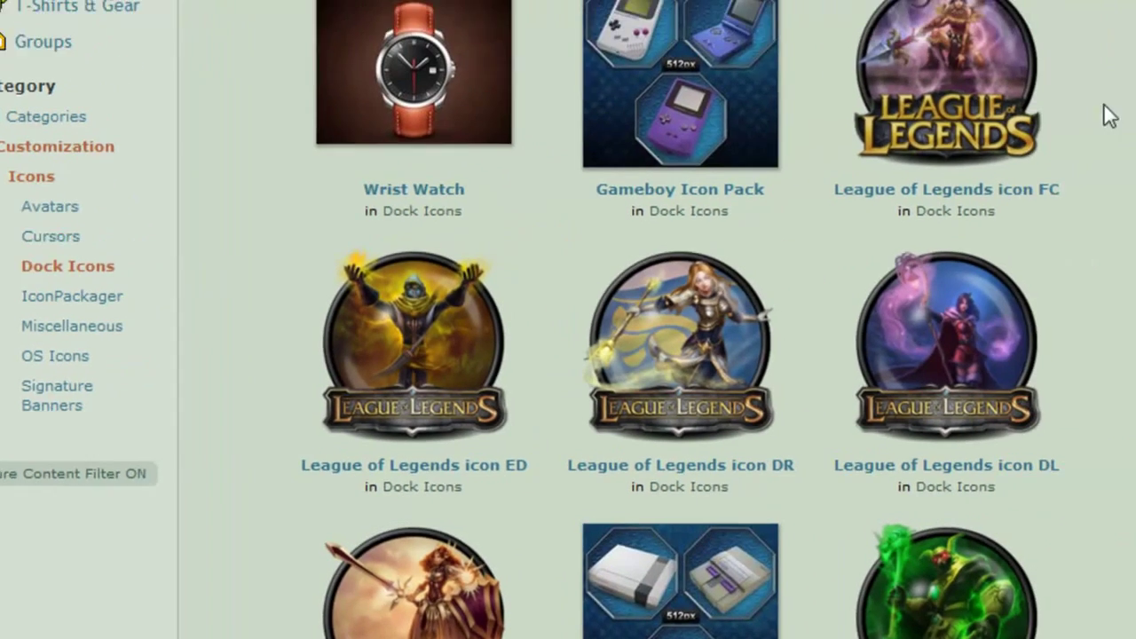
{"action": "scroll", "coordinate": [698, 254], "scroll_direction": "down", "scroll_amount": 5}
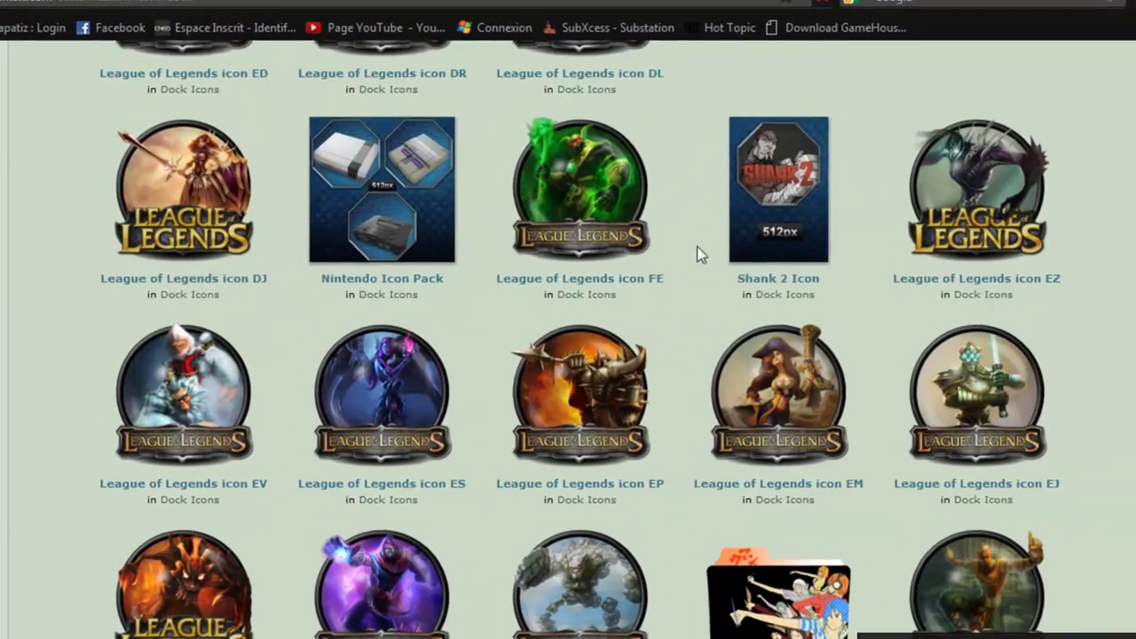
{"action": "scroll", "coordinate": [674, 255], "scroll_direction": "up", "scroll_amount": 5}
- Filter the popular dock icons by All Time and look through the listing
{"action": "left_click", "coordinate": [436, 119]}
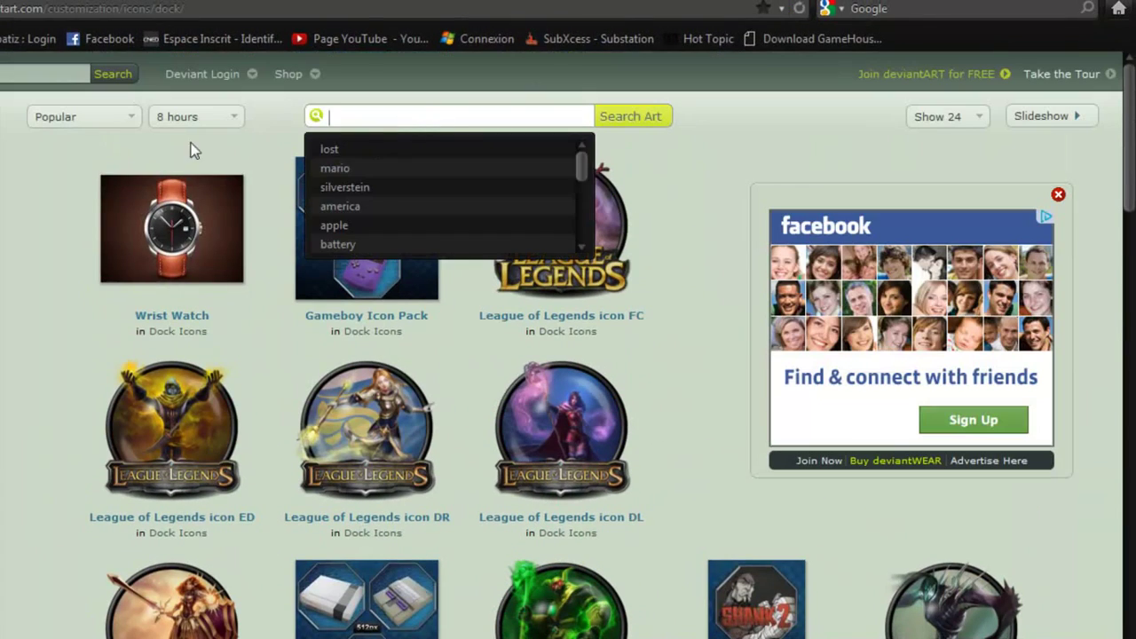
{"action": "left_click", "coordinate": [195, 117]}
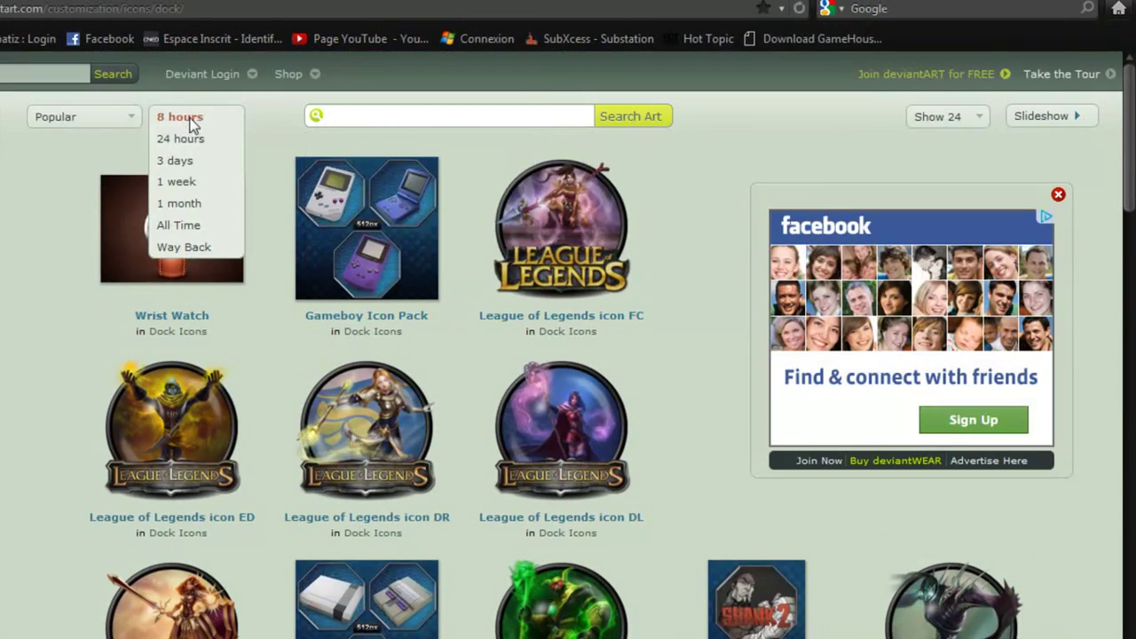
{"action": "left_click", "coordinate": [199, 226]}
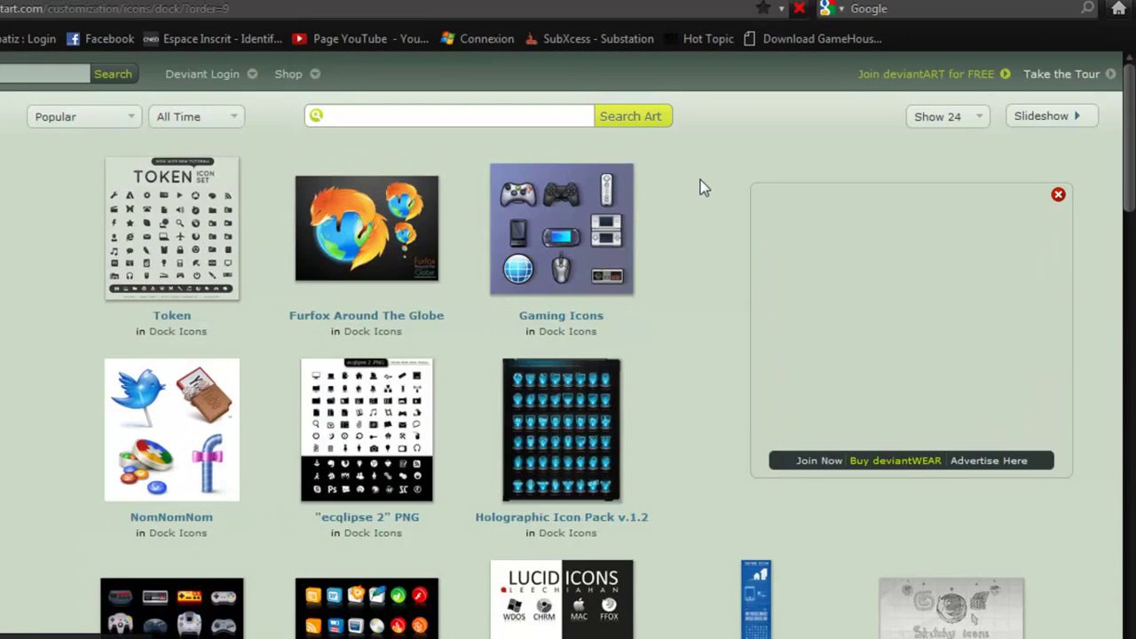
{"action": "scroll", "coordinate": [461, 279], "scroll_direction": "down", "scroll_amount": 10}
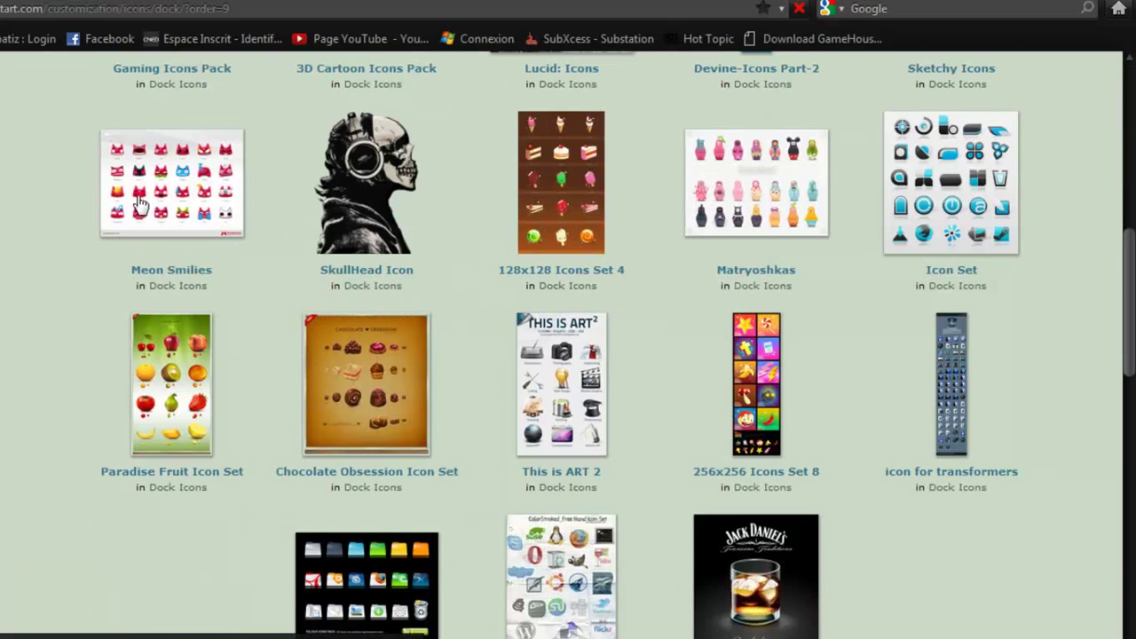
{"action": "scroll", "coordinate": [124, 158], "scroll_direction": "up", "scroll_amount": 10}
- Sort the dock icons by Newest, and return to the Popular order with the All Time range
{"action": "left_click", "coordinate": [102, 118]}
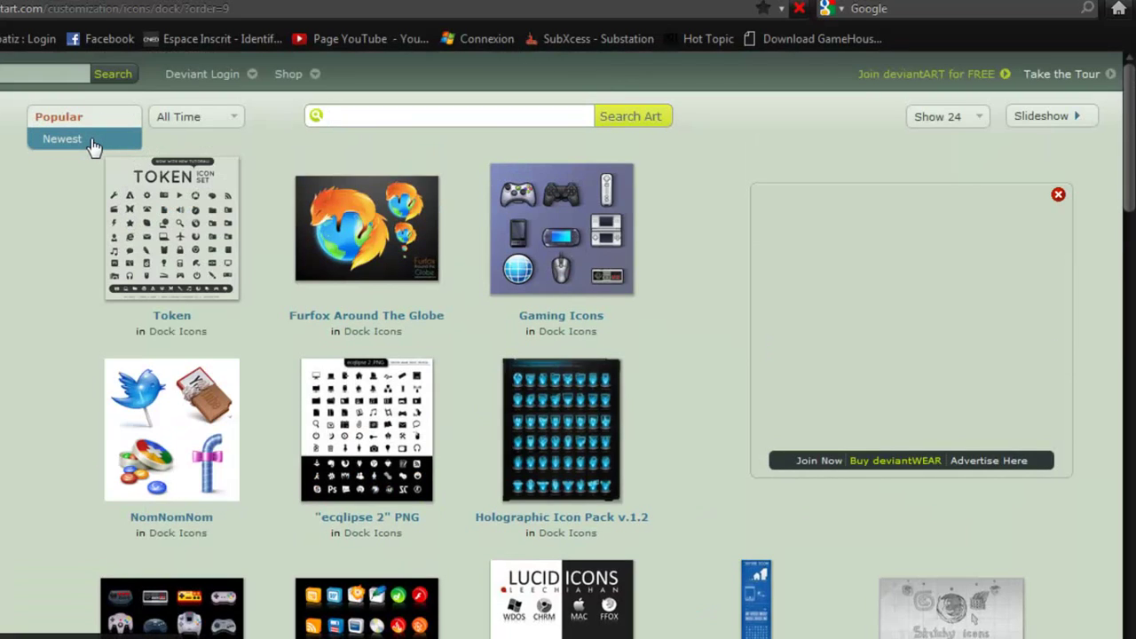
{"action": "left_click", "coordinate": [94, 139]}
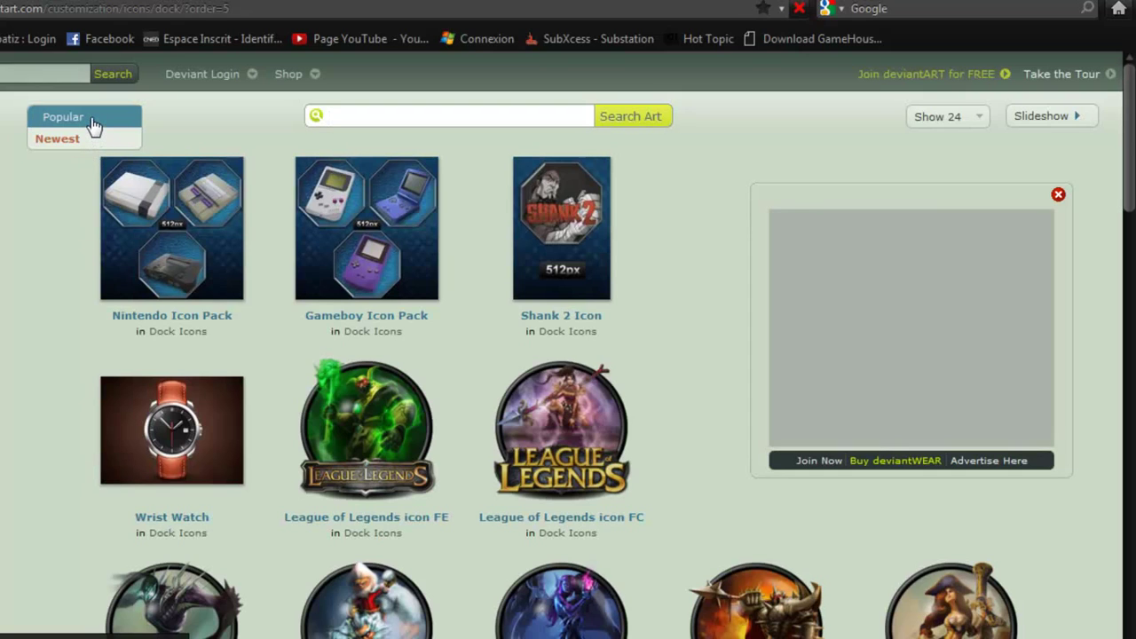
{"action": "left_click", "coordinate": [94, 127]}
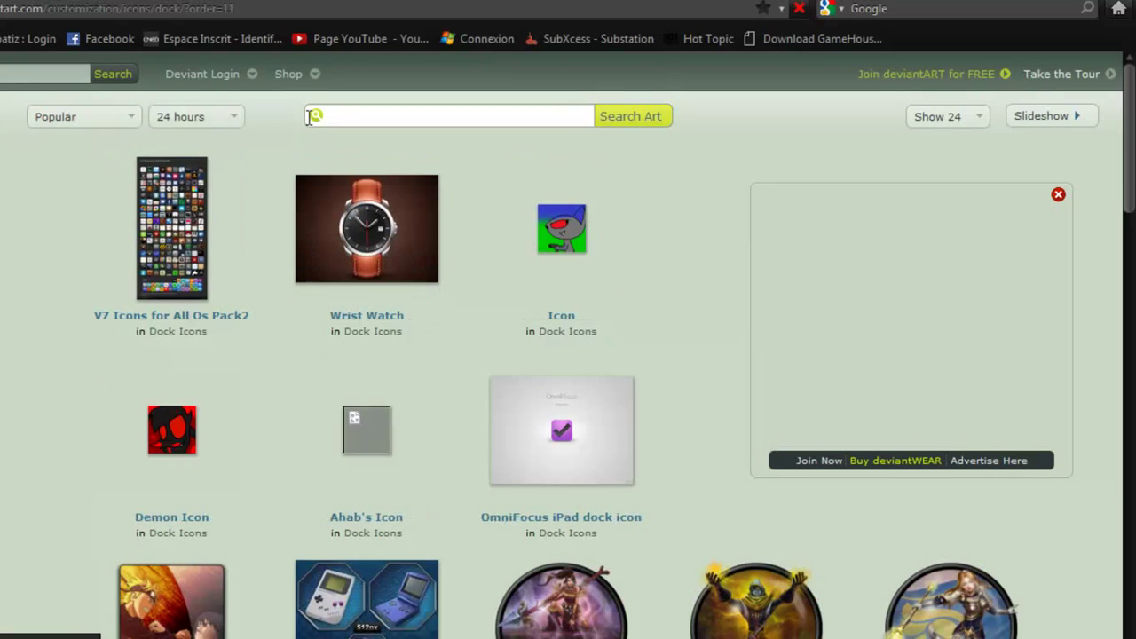
{"action": "left_click", "coordinate": [222, 118]}
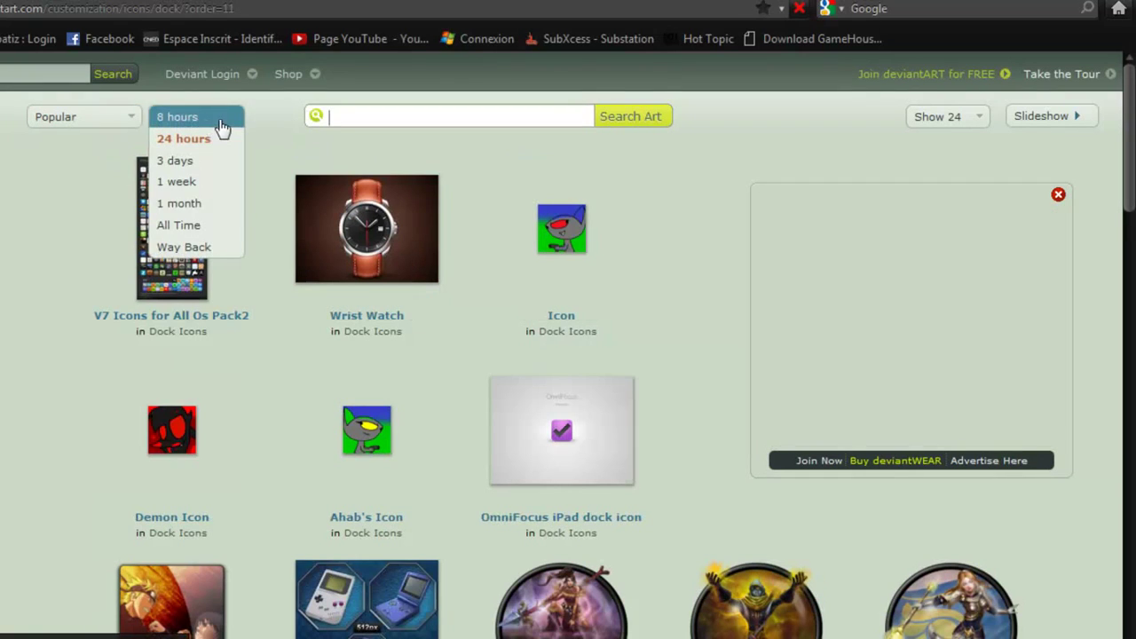
{"action": "left_click", "coordinate": [182, 227]}
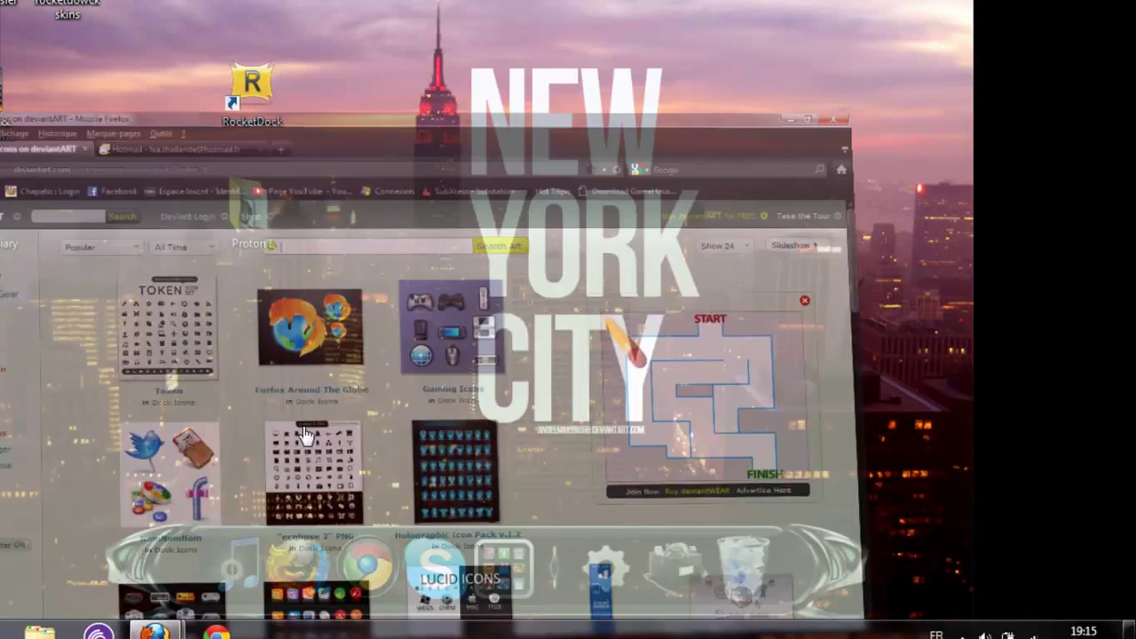
- Search the dock icons for skype
{"action": "left_click", "coordinate": [392, 117]}
{"action": "type", "text": "sk"}
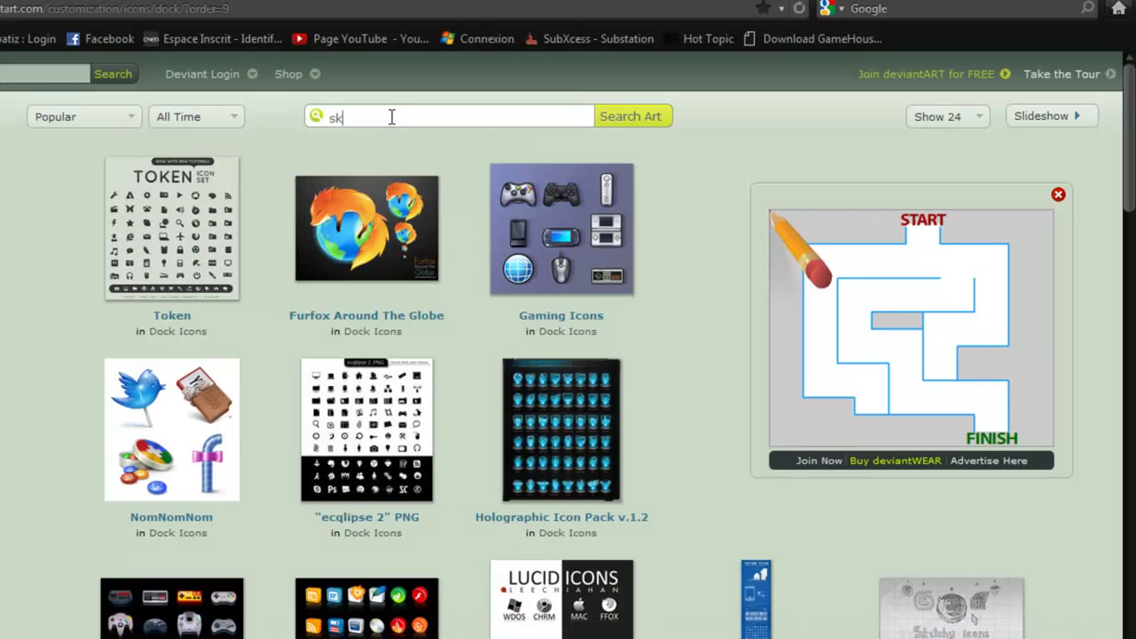
{"action": "key", "text": "BackSpace"}
{"action": "type", "text": "k"}
{"action": "key", "text": "Return"}
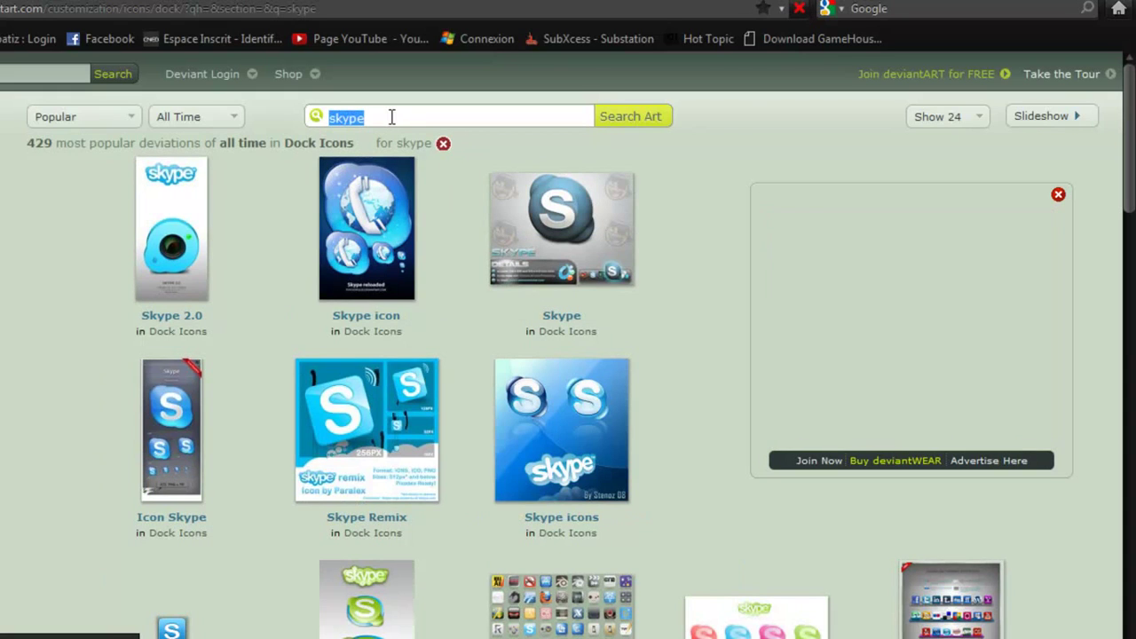
- Open the Skype and Skype icons search results in new browser tabs
{"action": "right_click", "coordinate": [556, 253]}
{"action": "left_click", "coordinate": [593, 268]}
{"action": "scroll", "coordinate": [653, 348], "scroll_direction": "down", "scroll_amount": 5}
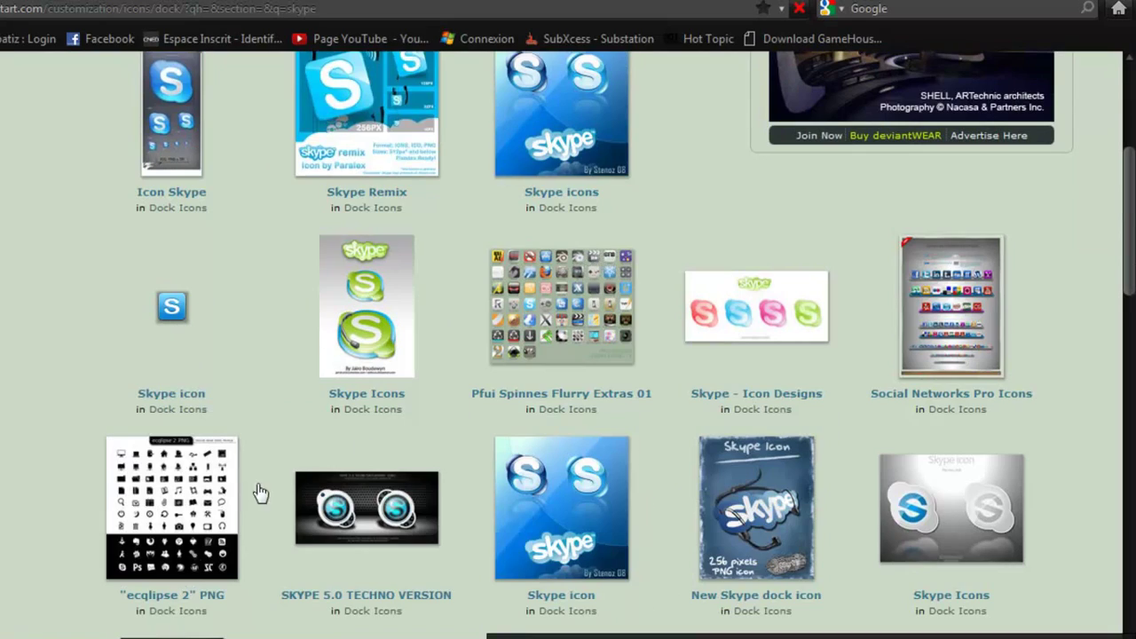
{"action": "scroll", "coordinate": [870, 400], "scroll_direction": "up", "scroll_amount": 5}
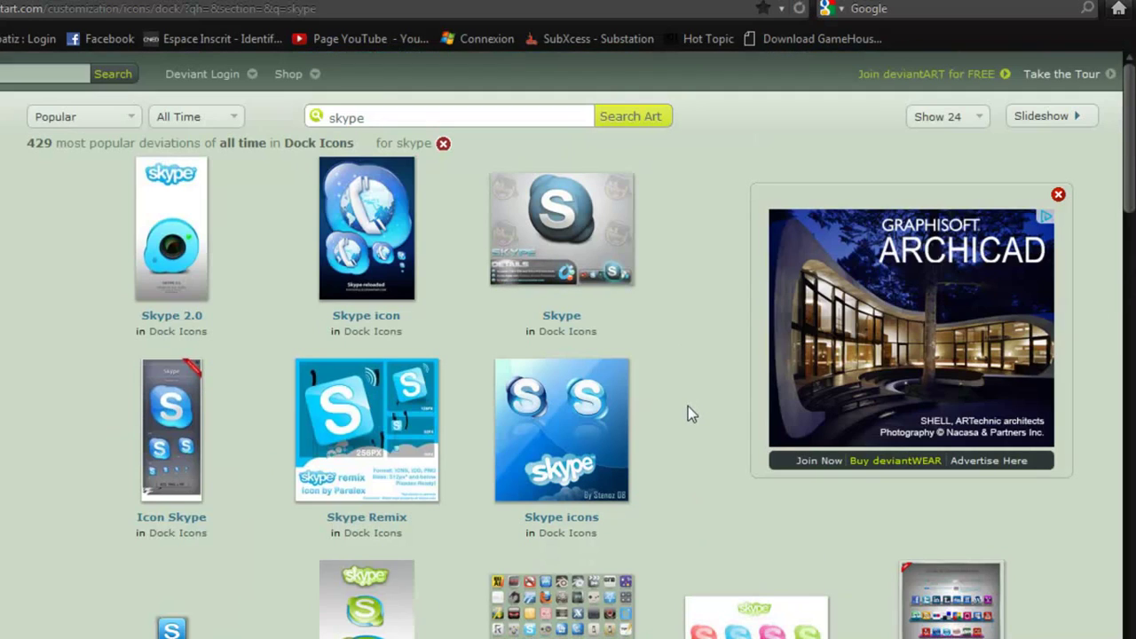
{"action": "right_click", "coordinate": [519, 449]}
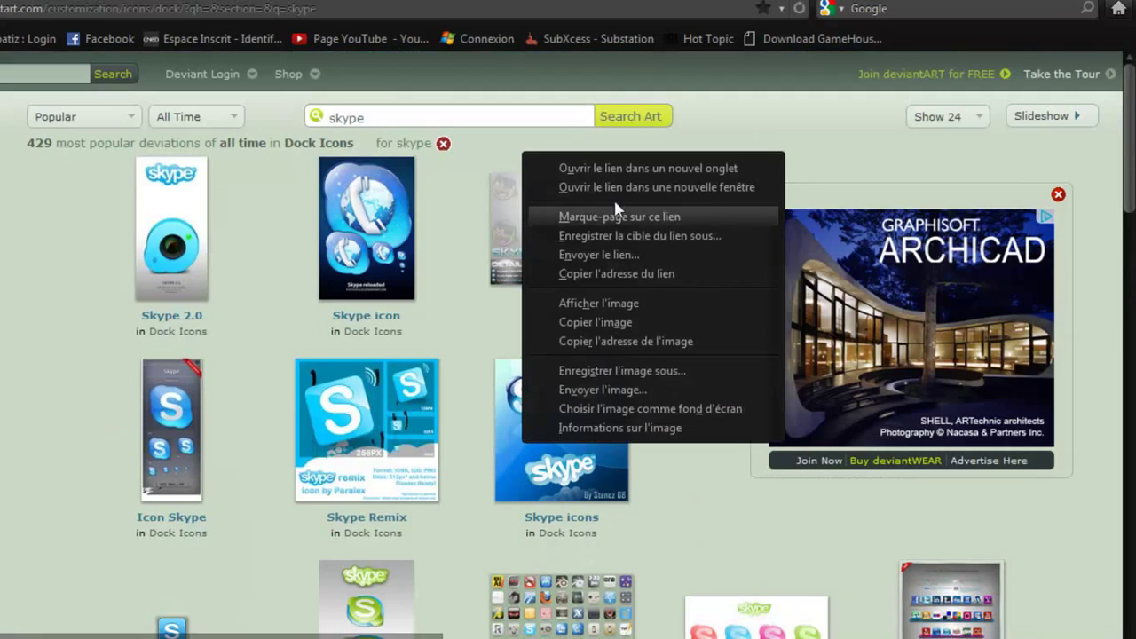
{"action": "left_click", "coordinate": [595, 172]}
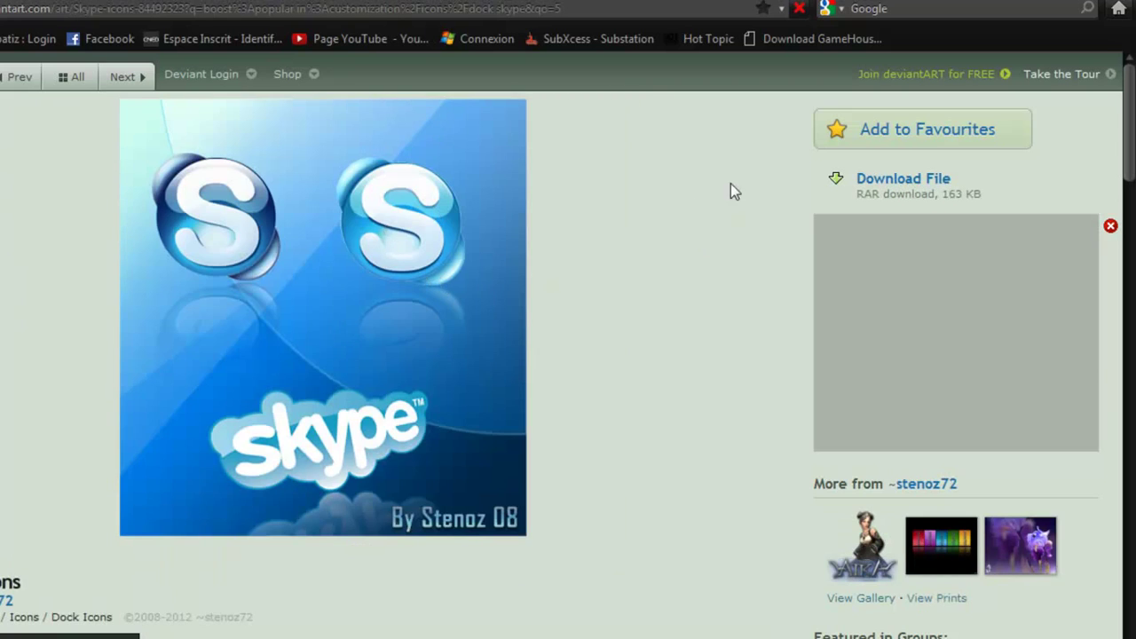
- Download the Skype icons RAR file, open it with WinRAR, and dismiss the license reminder
{"action": "scroll", "coordinate": [84, 469], "scroll_direction": "down", "scroll_amount": 3}
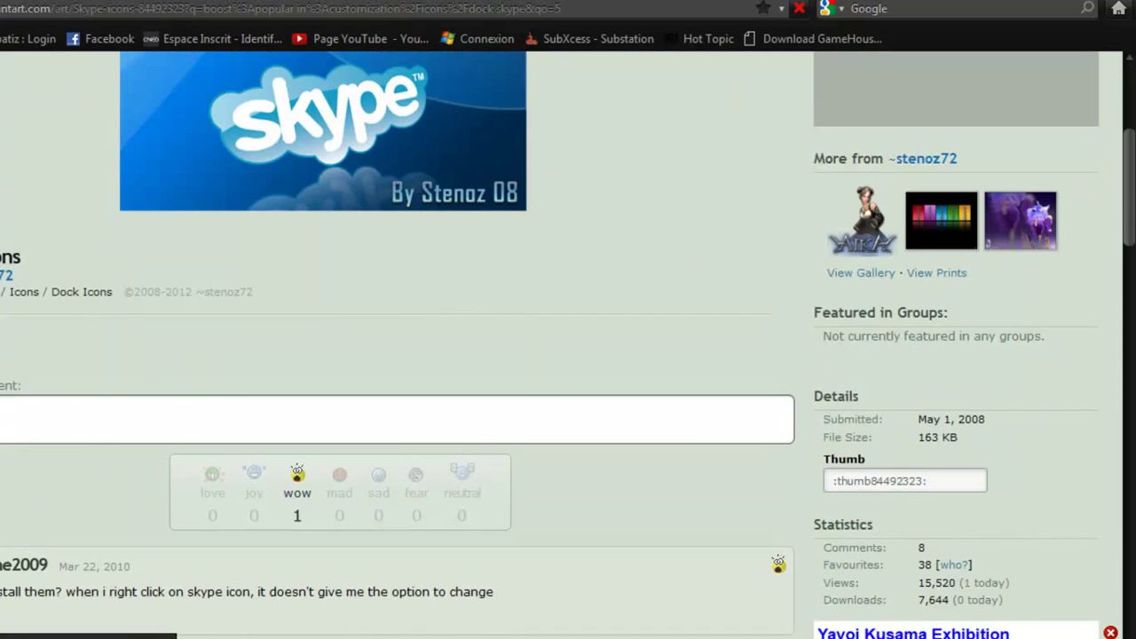
{"action": "scroll", "coordinate": [533, 262], "scroll_direction": "up", "scroll_amount": 3}
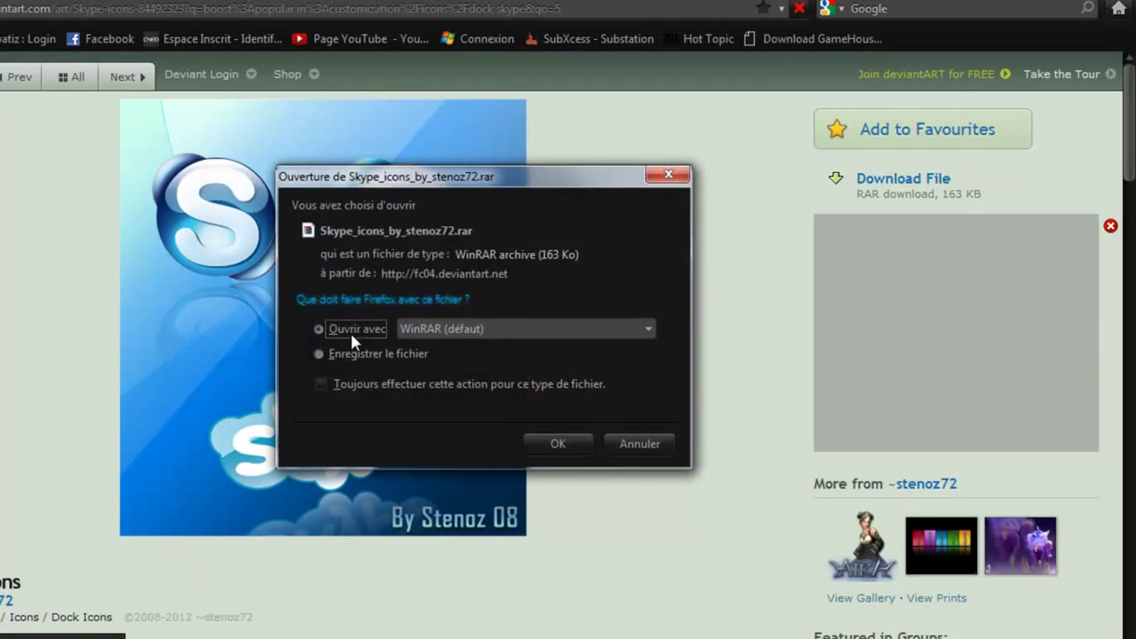
{"action": "left_click", "coordinate": [554, 445]}
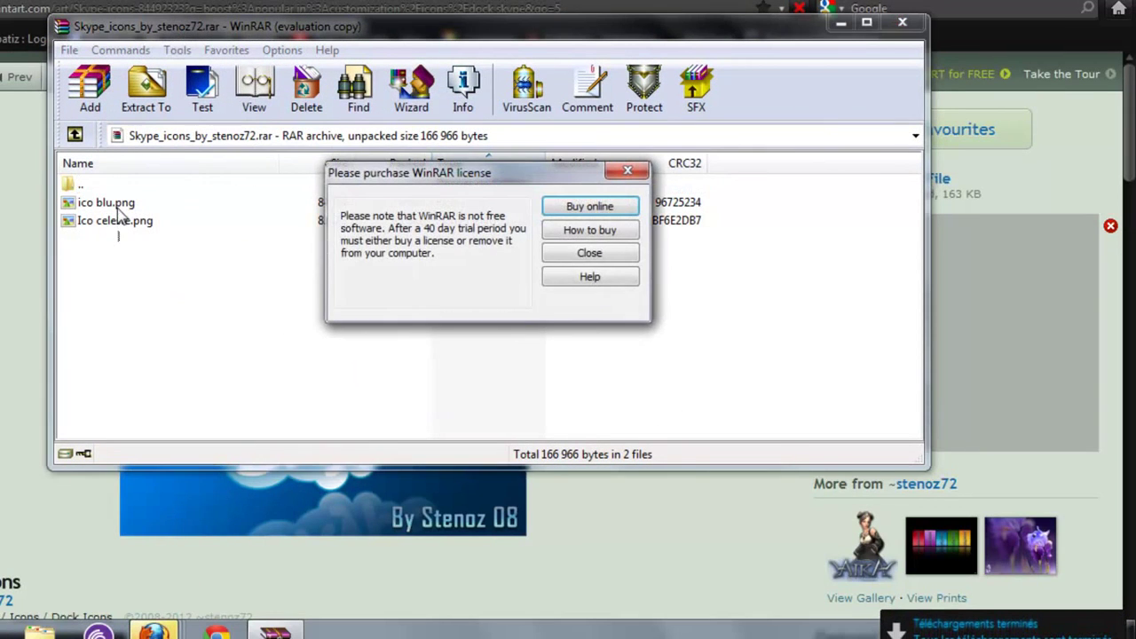
{"action": "left_click", "coordinate": [600, 260]}
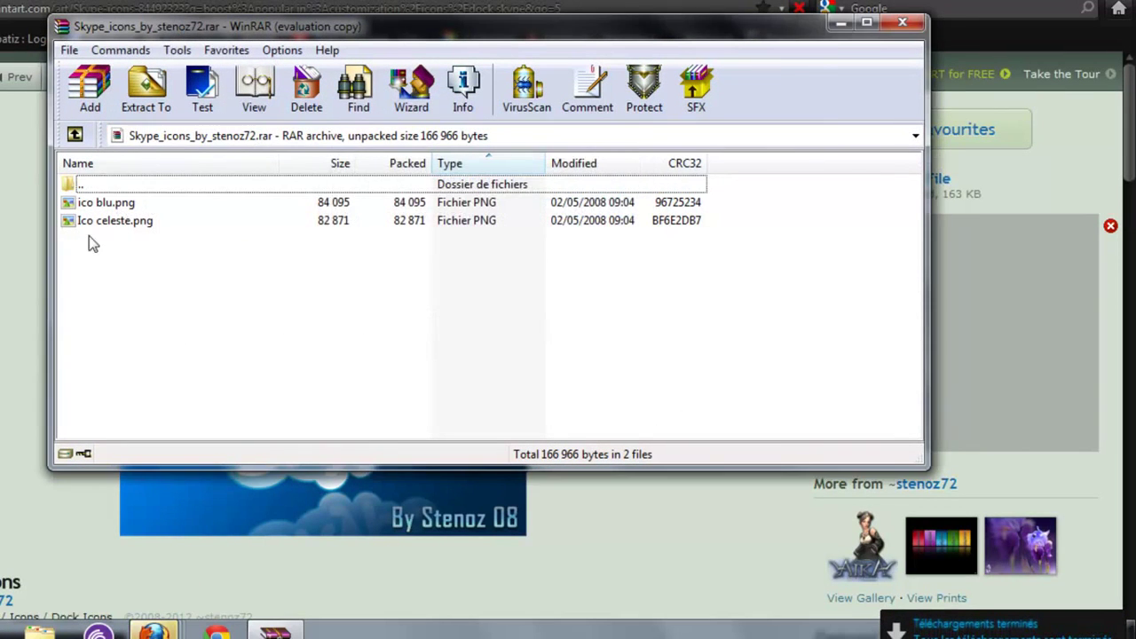
- Extract ico blu.png and Ico celeste.png to the Desktop and close the archive
{"action": "left_click_drag", "start_coordinate": [103, 235], "coordinate": [103, 206]}
{"action": "left_click", "coordinate": [149, 96]}
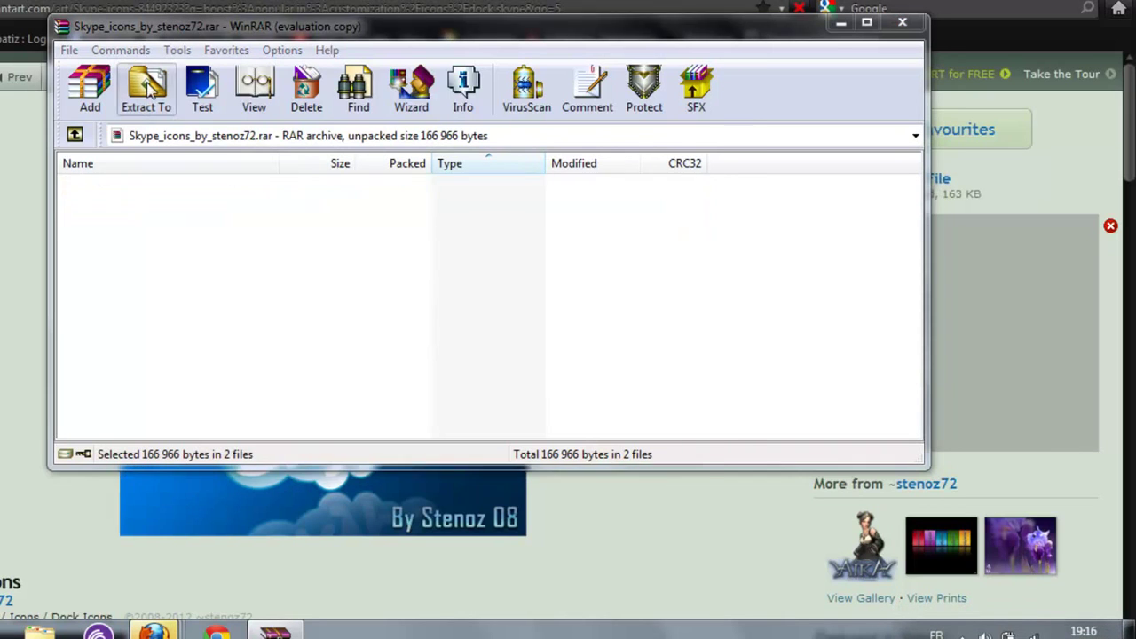
{"action": "left_click", "coordinate": [525, 140]}
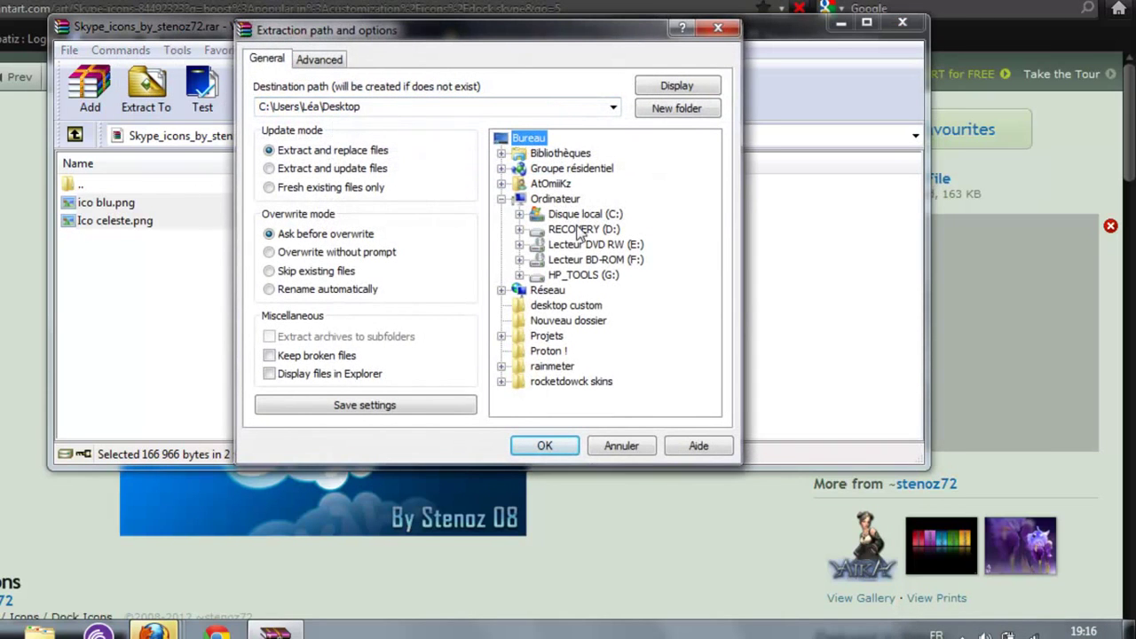
{"action": "left_click", "coordinate": [544, 444]}
{"action": "left_click", "coordinate": [901, 23]}
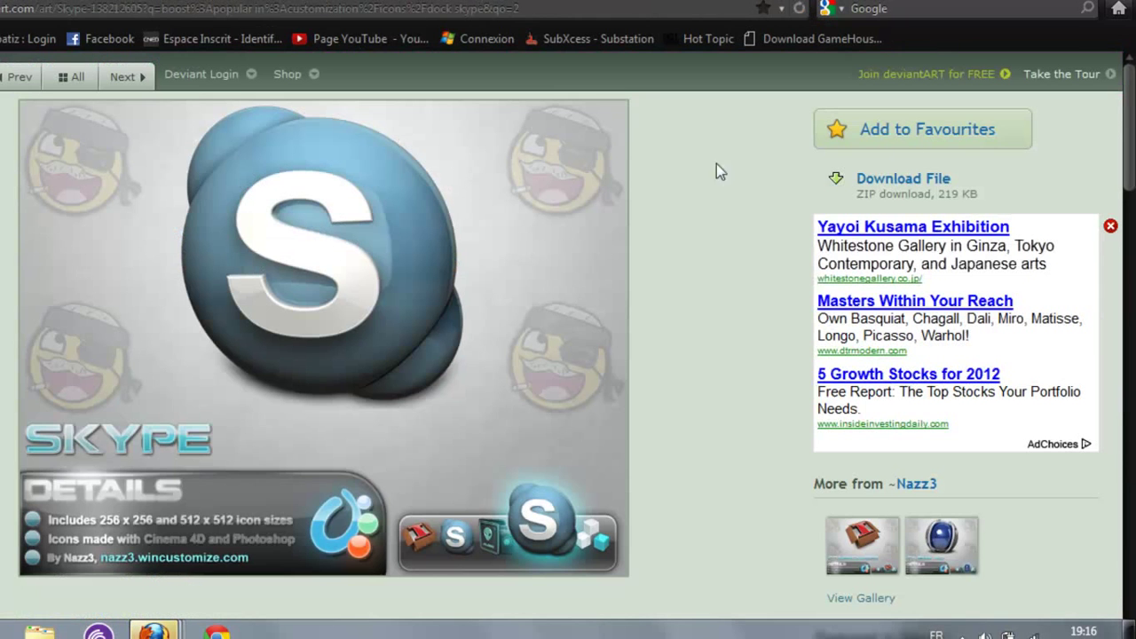
- Download Skype_by_Nazz3.zip from the deviantART page, open it with WinRAR, and dismiss the license reminder
{"action": "left_click", "coordinate": [932, 180]}
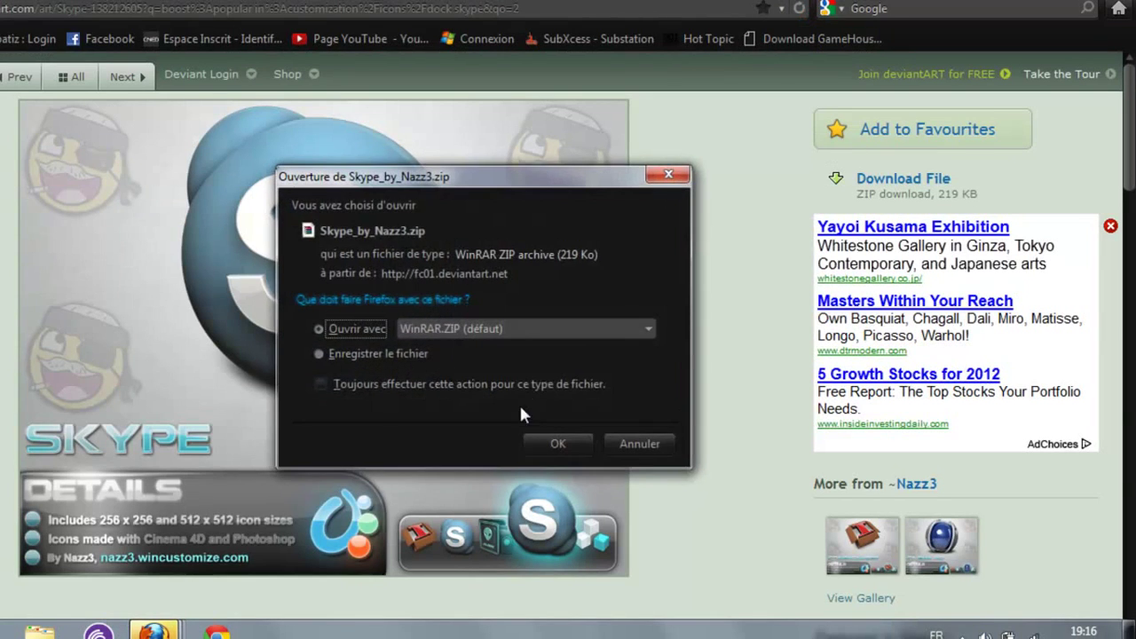
{"action": "left_click", "coordinate": [553, 444]}
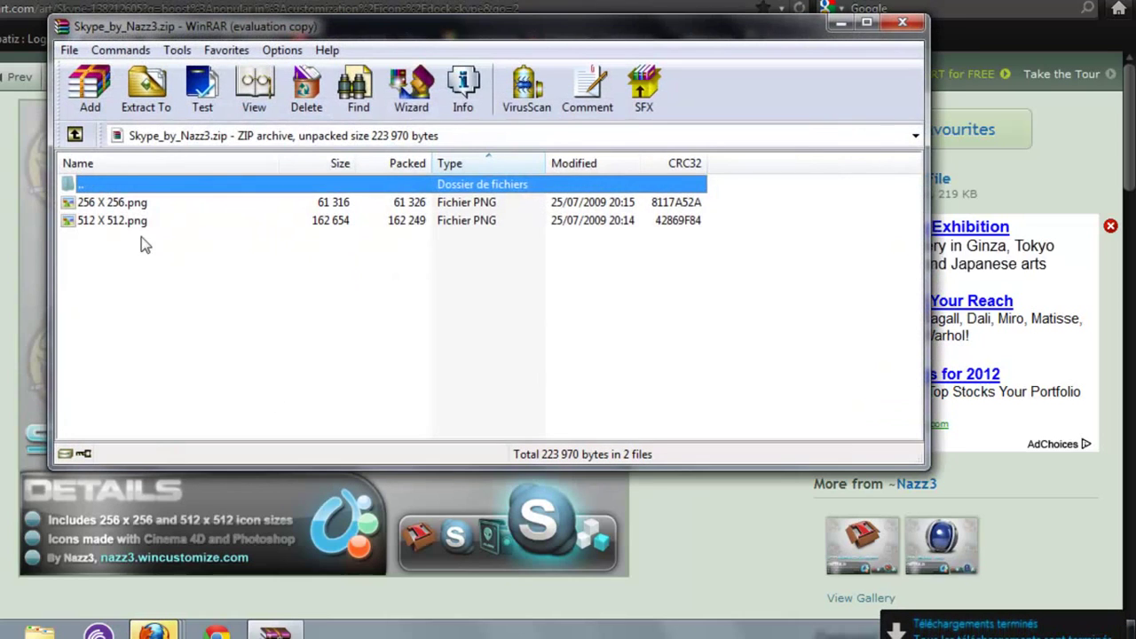
{"action": "left_click_drag", "start_coordinate": [116, 232], "coordinate": [117, 206]}
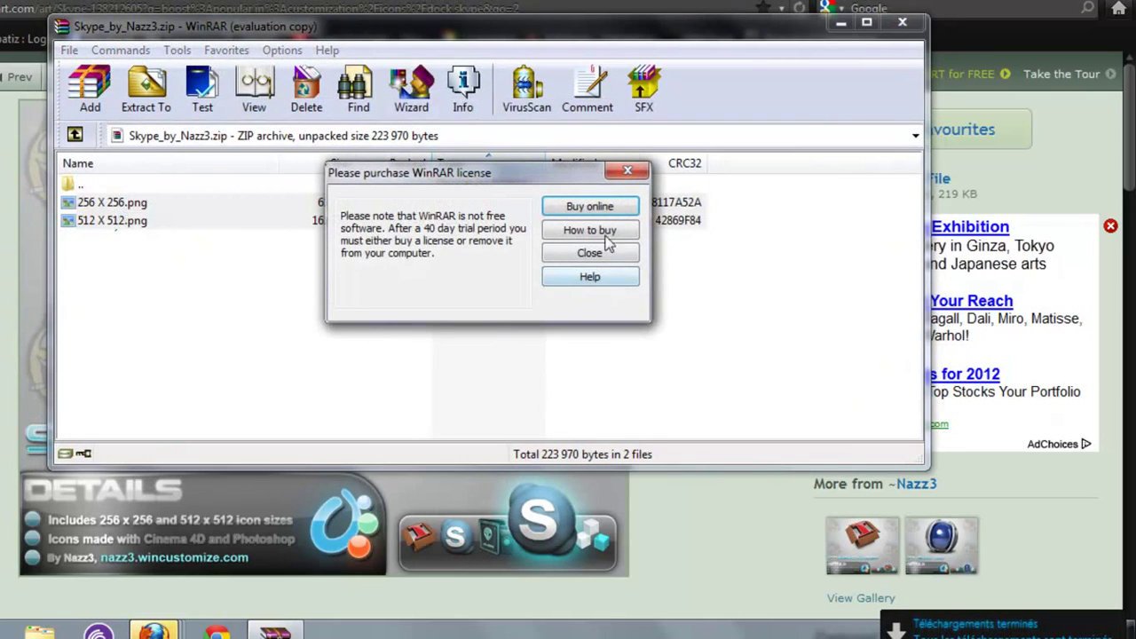
{"action": "left_click", "coordinate": [589, 253]}
- Extract 512 X 512.png from the archive to the Desktop and close the archive
{"action": "left_click", "coordinate": [160, 268]}
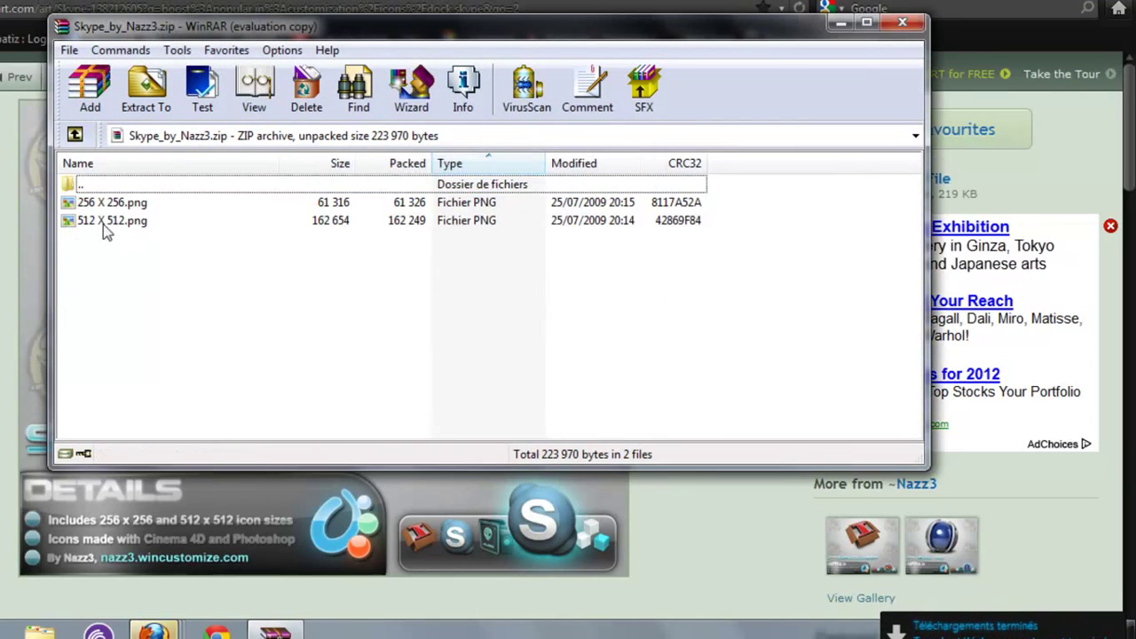
{"action": "left_click", "coordinate": [144, 222]}
{"action": "left_click", "coordinate": [142, 201]}
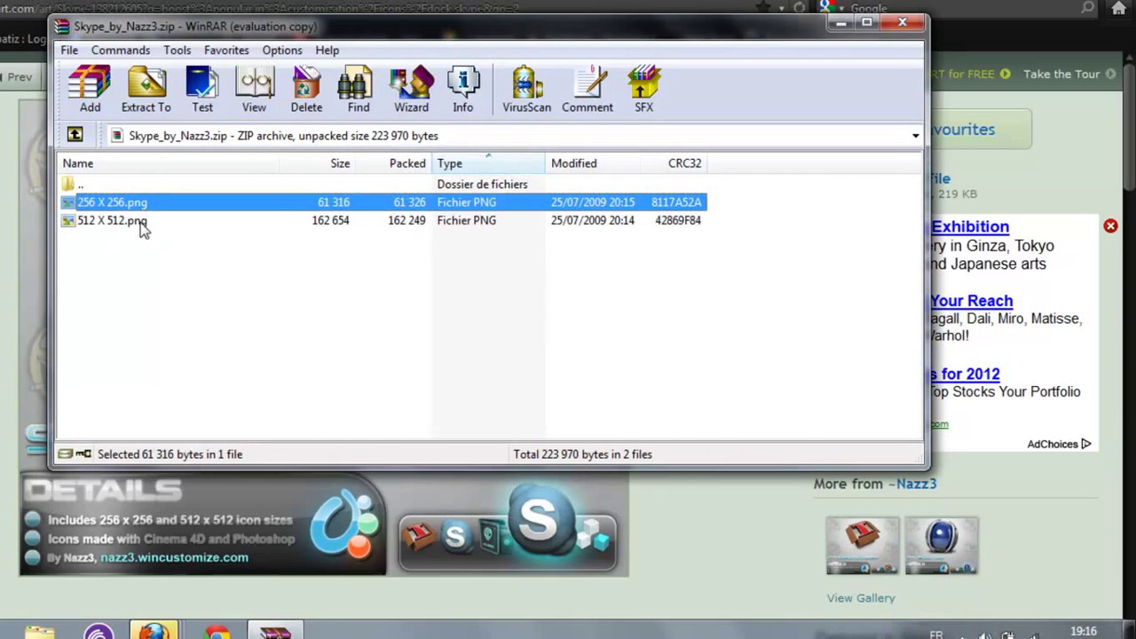
{"action": "left_click", "coordinate": [142, 228]}
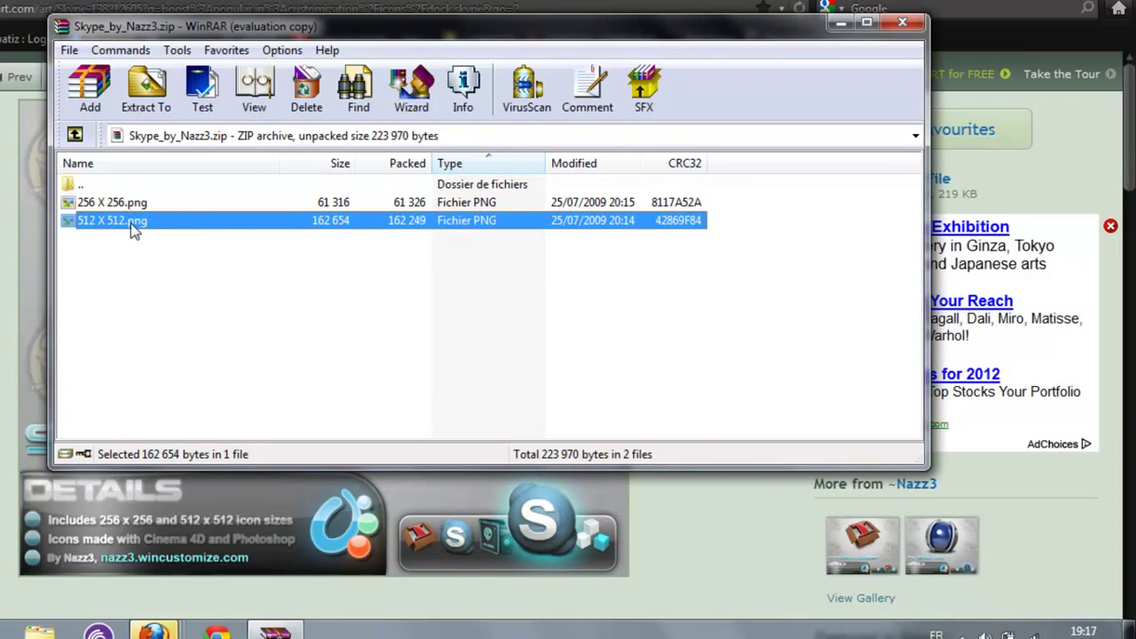
{"action": "left_click", "coordinate": [158, 101]}
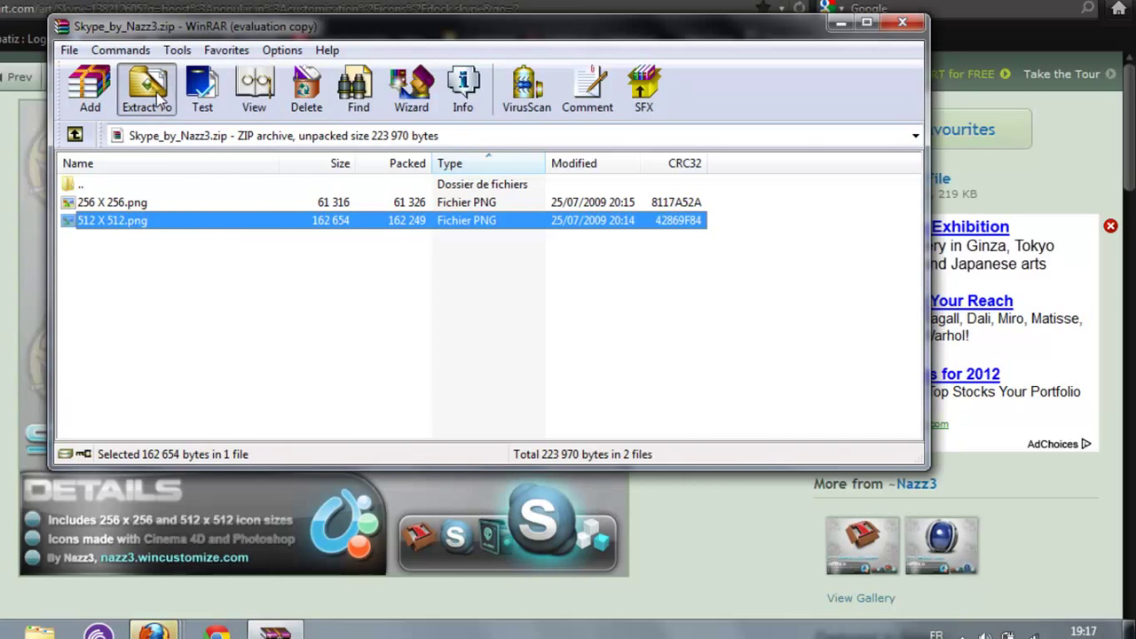
{"action": "left_click", "coordinate": [523, 139]}
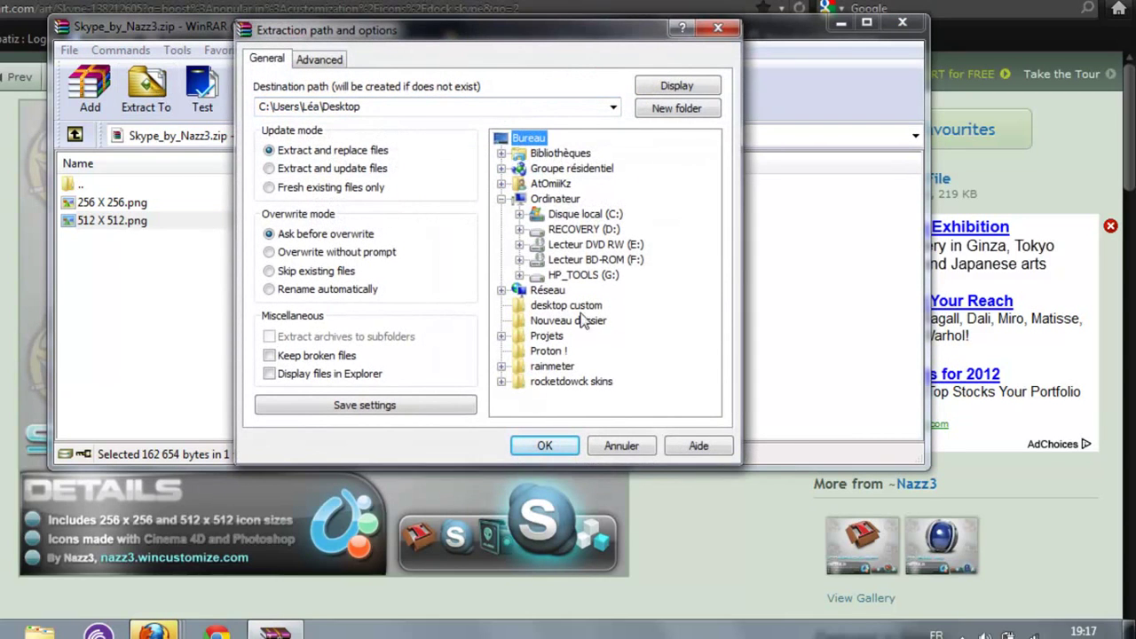
{"action": "left_click", "coordinate": [558, 445]}
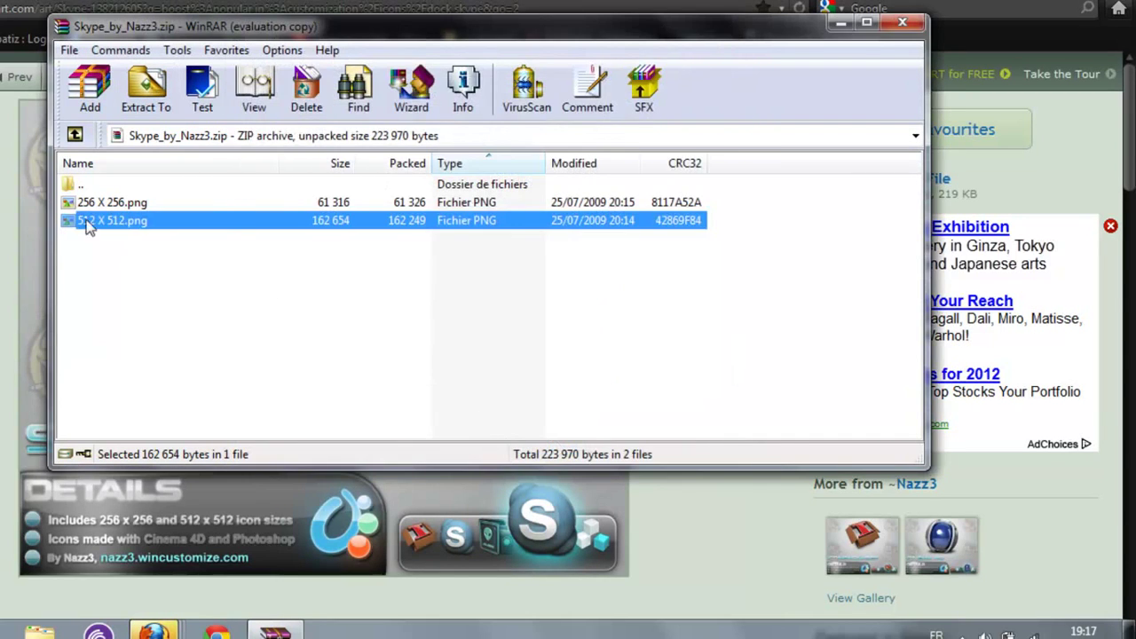
{"action": "left_click", "coordinate": [901, 22]}
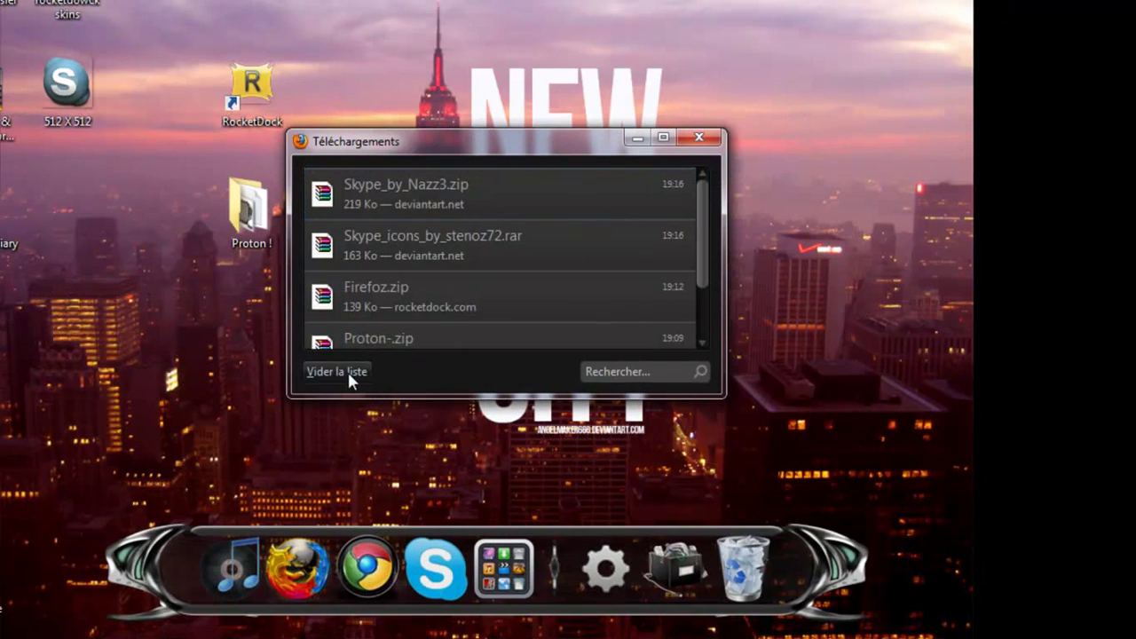
- Clear and close the Firefox downloads list, and copy the ico blu, 512 X 512 and Ico celeste files from the desktop
{"action": "left_click", "coordinate": [342, 371]}
{"action": "left_click", "coordinate": [698, 138]}
{"action": "left_click_drag", "start_coordinate": [67, 84], "coordinate": [798, 333]}
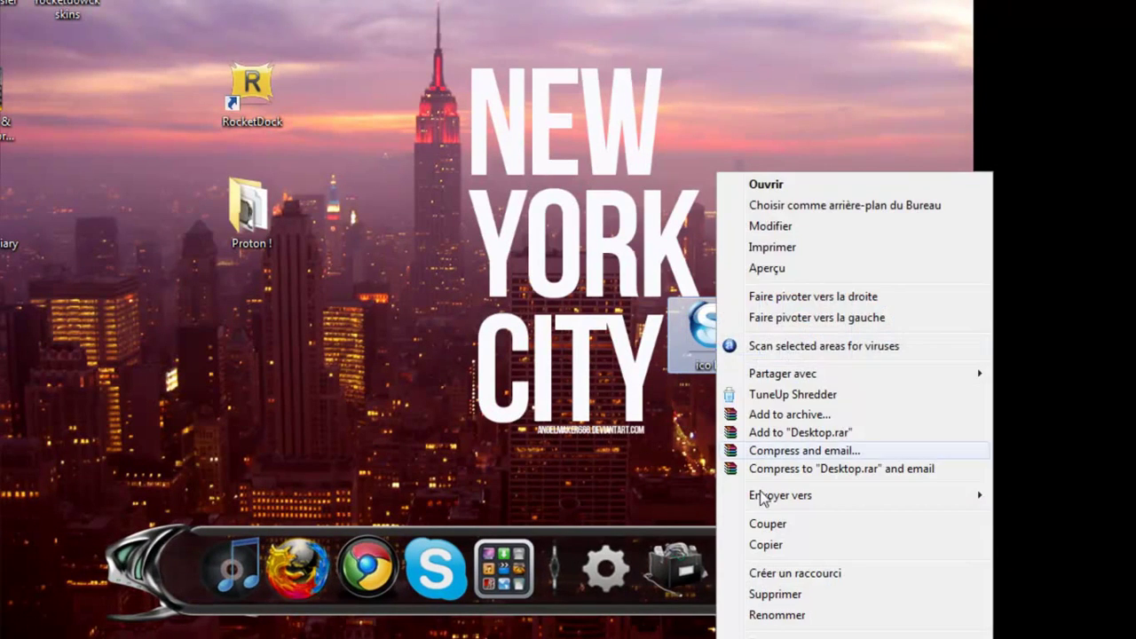
{"action": "left_click", "coordinate": [768, 524]}
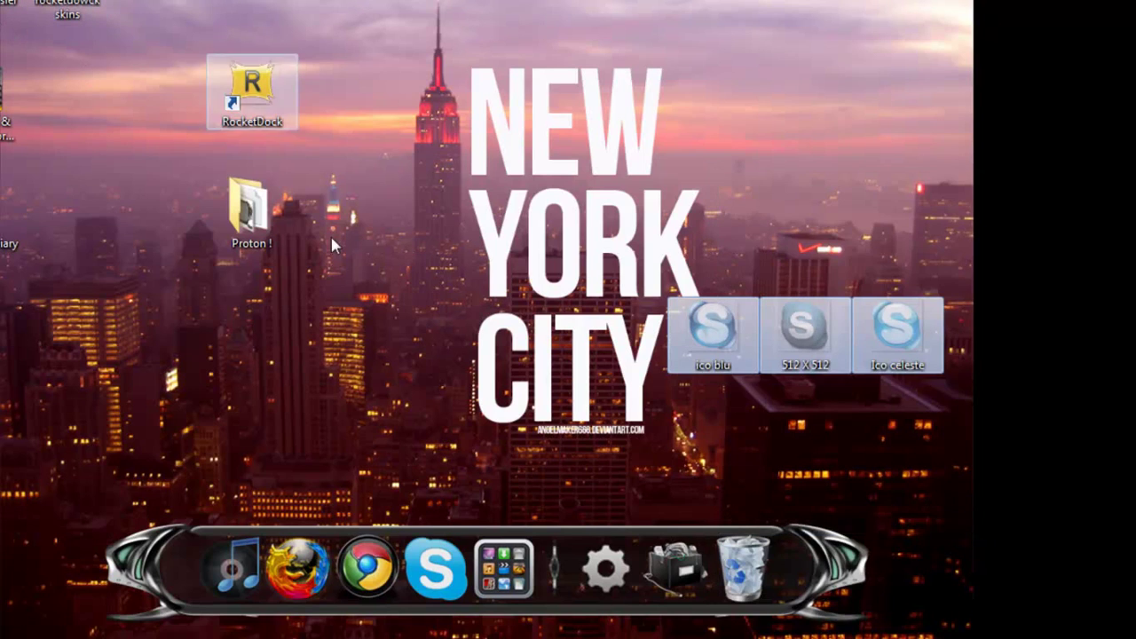
- Paste the three Skype icons into the Internet-communication folder under Customization, RocketDock, Icons
{"action": "left_click", "coordinate": [676, 566]}
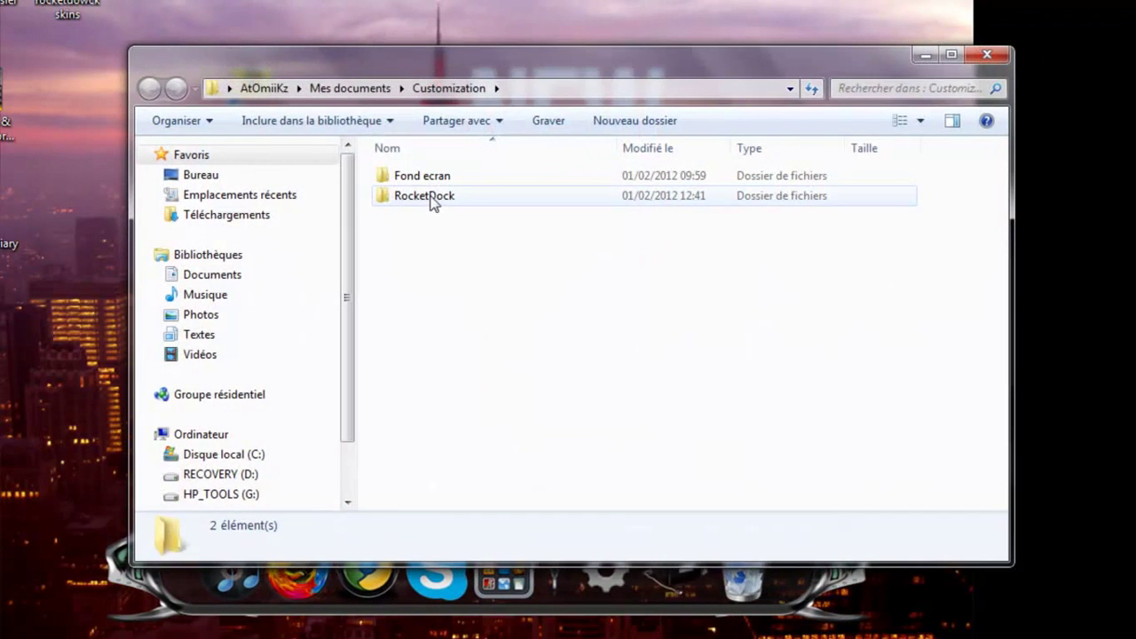
{"action": "double_click", "coordinate": [432, 199]}
{"action": "double_click", "coordinate": [432, 199]}
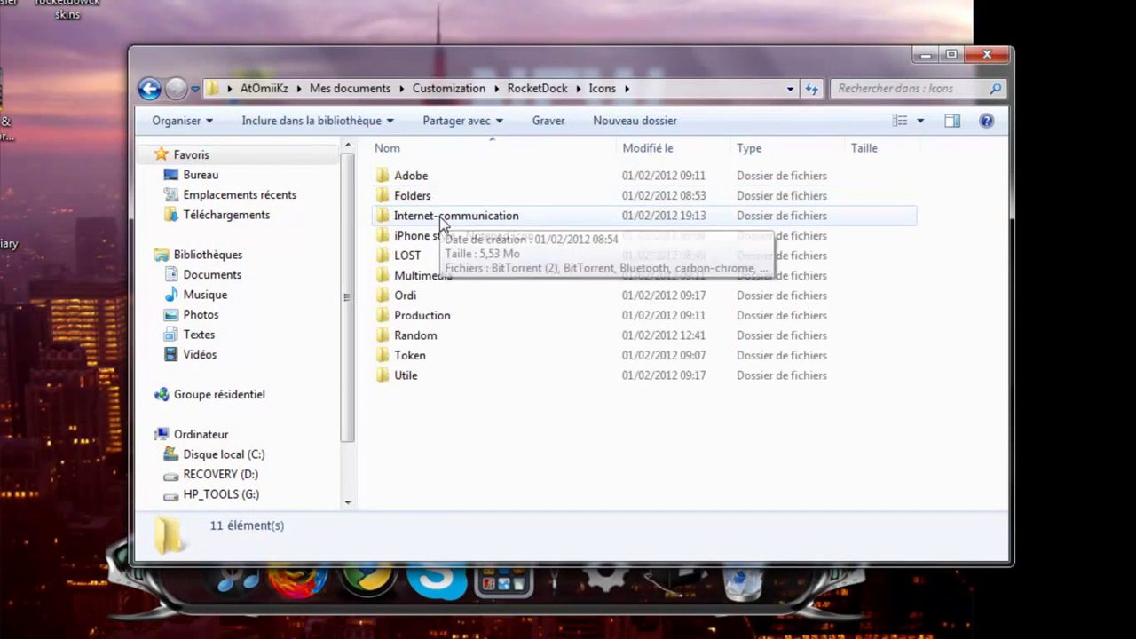
{"action": "double_click", "coordinate": [441, 218]}
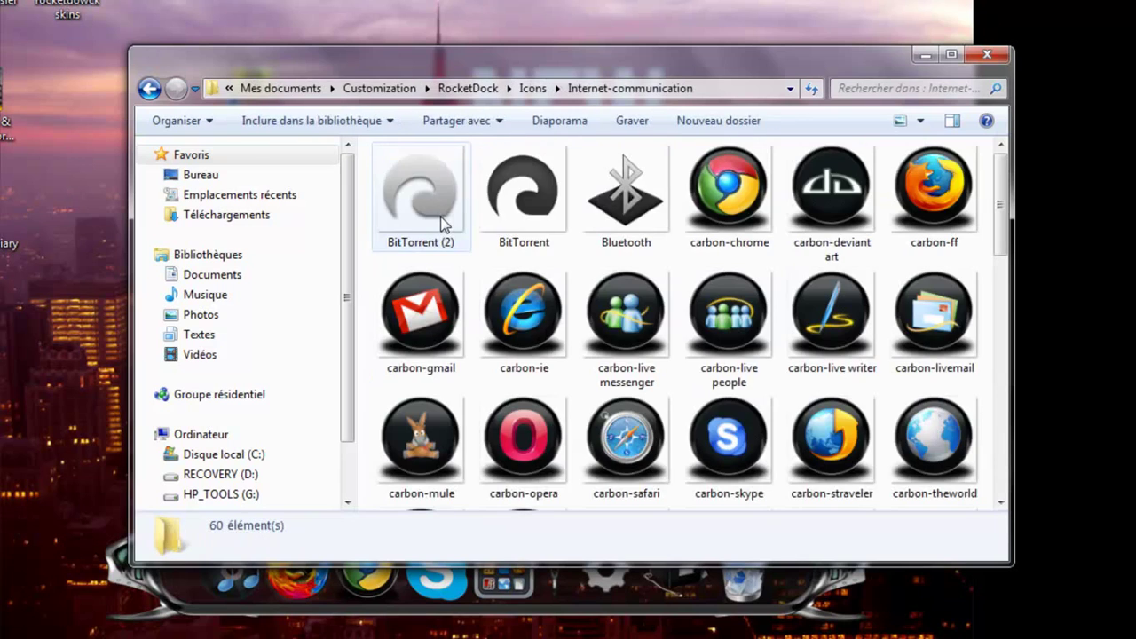
{"action": "right_click", "coordinate": [674, 252]}
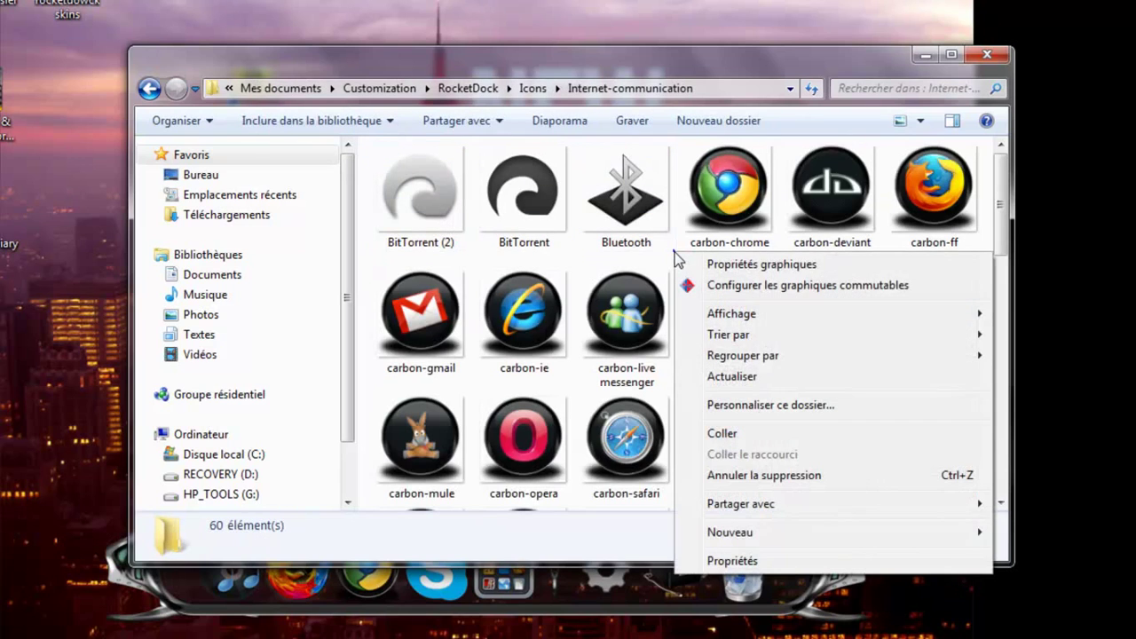
{"action": "left_click", "coordinate": [709, 439]}
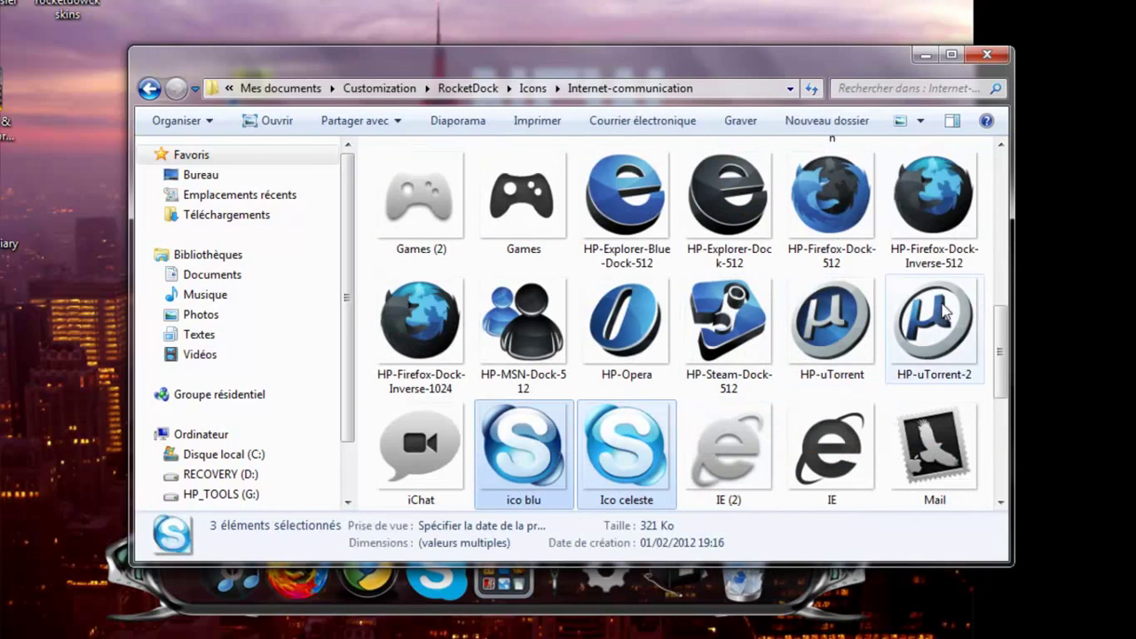
- Rename the three pasted icon files together as Skype icon and close the folder window
{"action": "left_click_drag", "start_coordinate": [1000, 388], "coordinate": [1001, 238]}
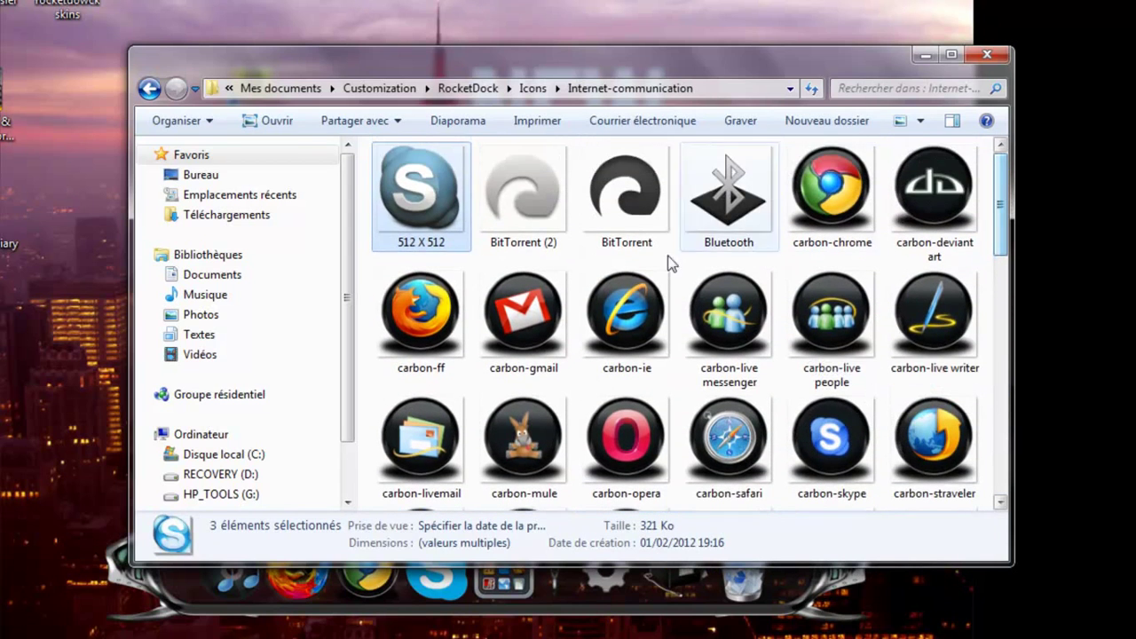
{"action": "right_click", "coordinate": [435, 174]}
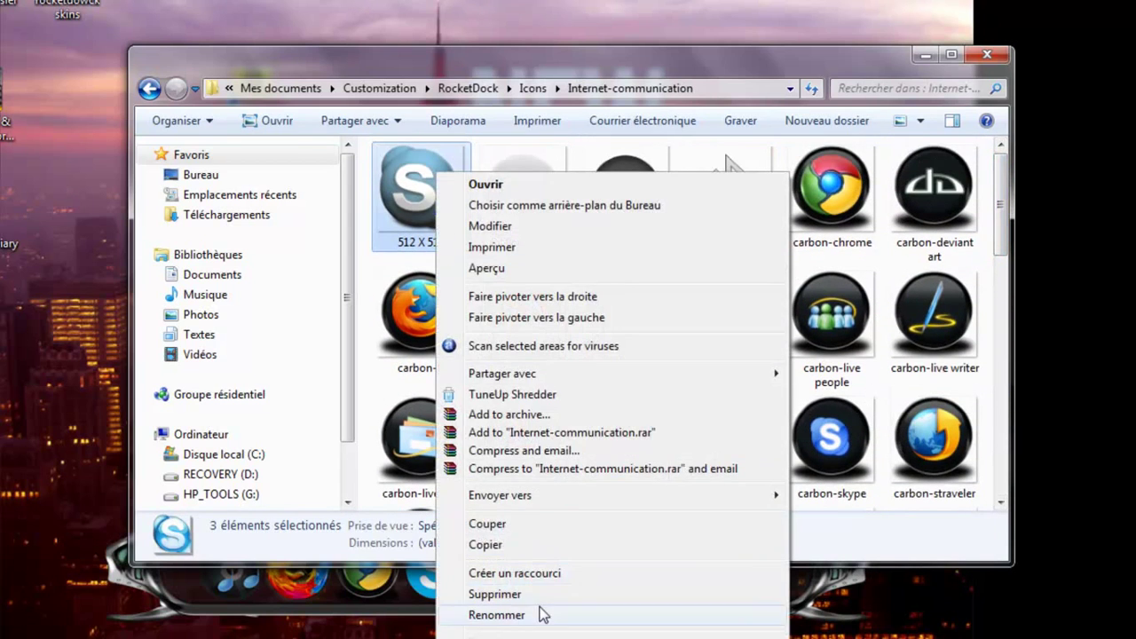
{"action": "left_click", "coordinate": [497, 614]}
{"action": "type", "text": "Sky"}
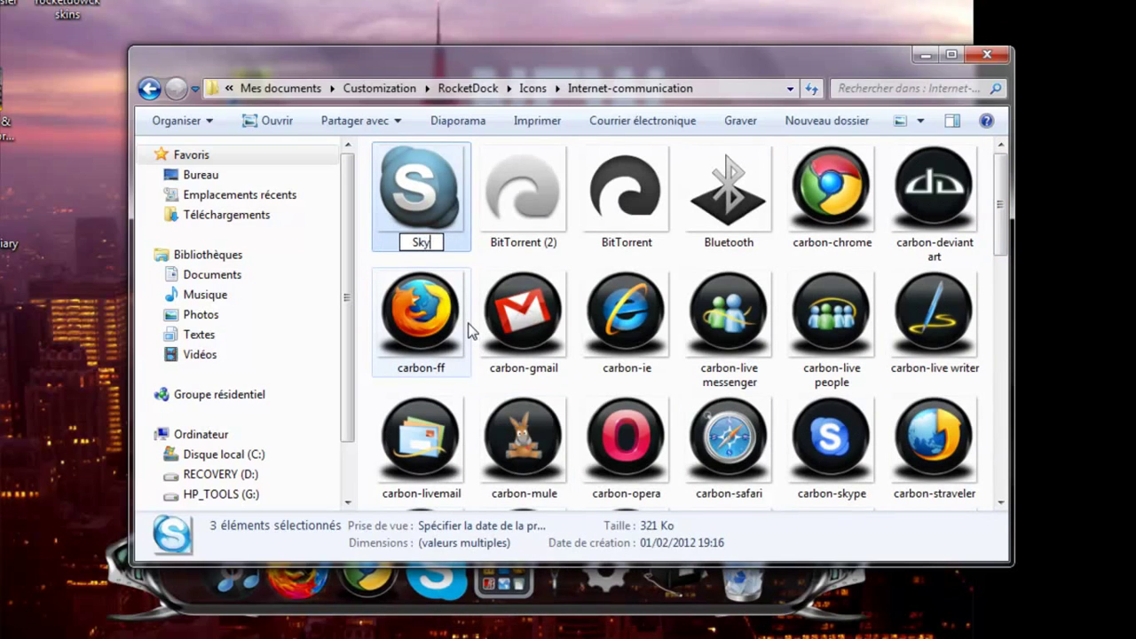
{"action": "type", "text": "pe icon"}
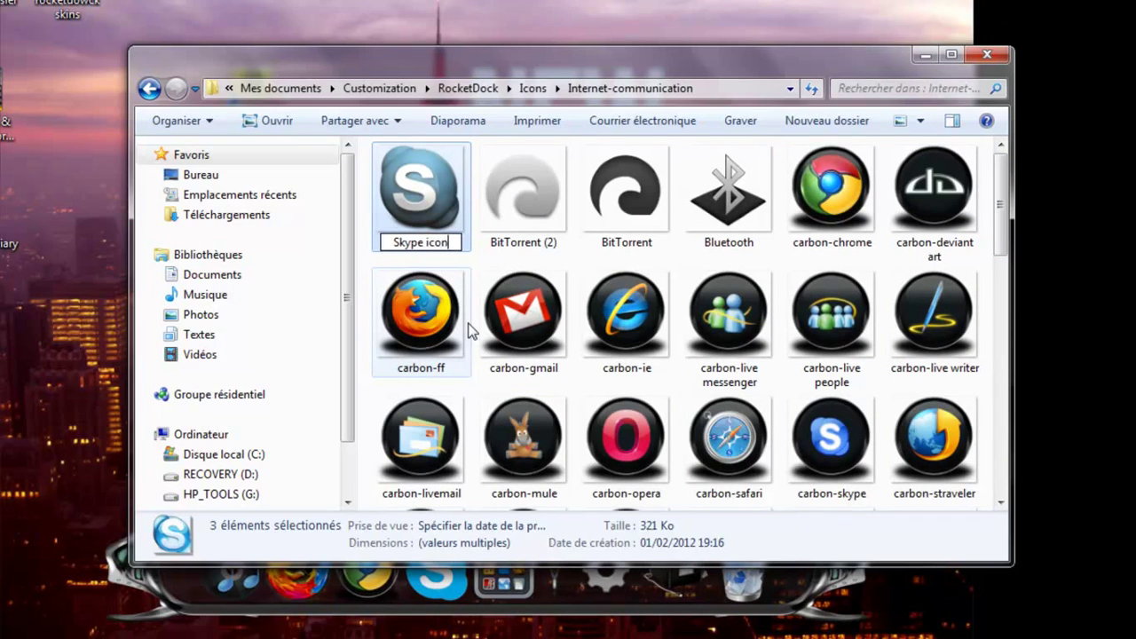
{"action": "key", "text": "Return"}
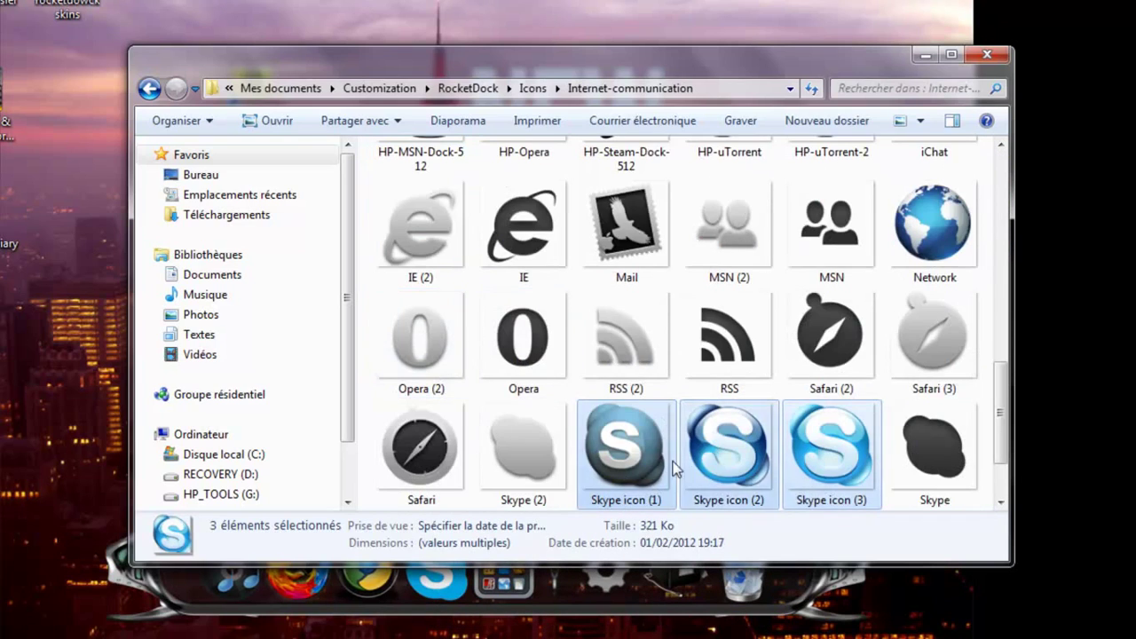
{"action": "left_click", "coordinate": [987, 54]}
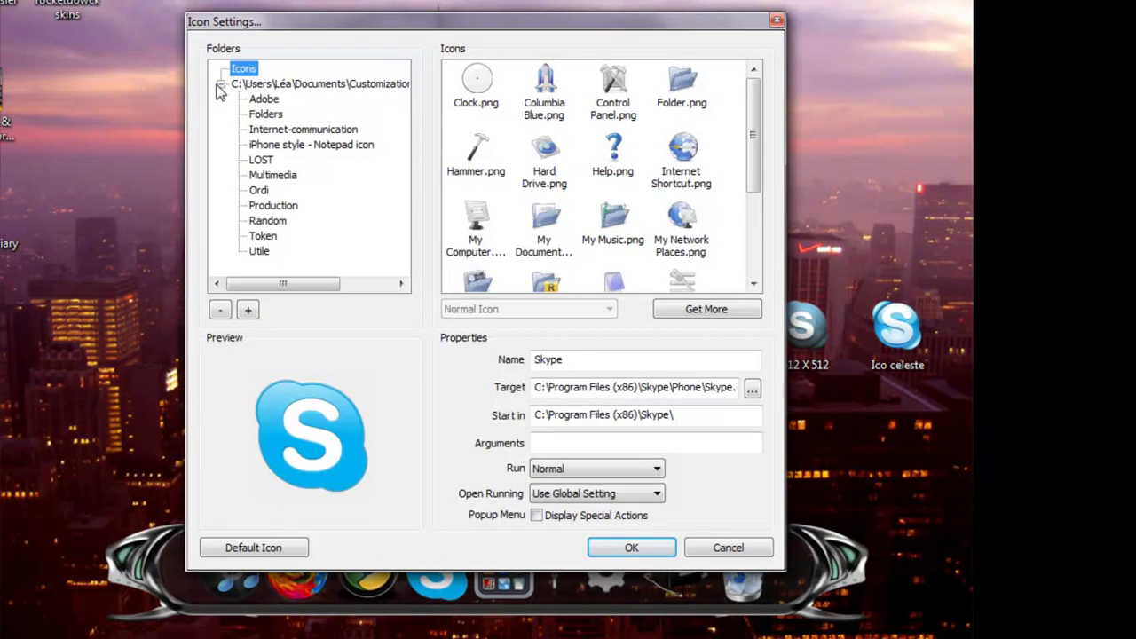
- Try the Skype icon images from the Internet-communication folder on the Skype dock item and apply Skype icon (1).png
{"action": "left_click", "coordinate": [259, 129]}
{"action": "left_click_drag", "start_coordinate": [753, 114], "coordinate": [754, 257]}
{"action": "left_click", "coordinate": [548, 197]}
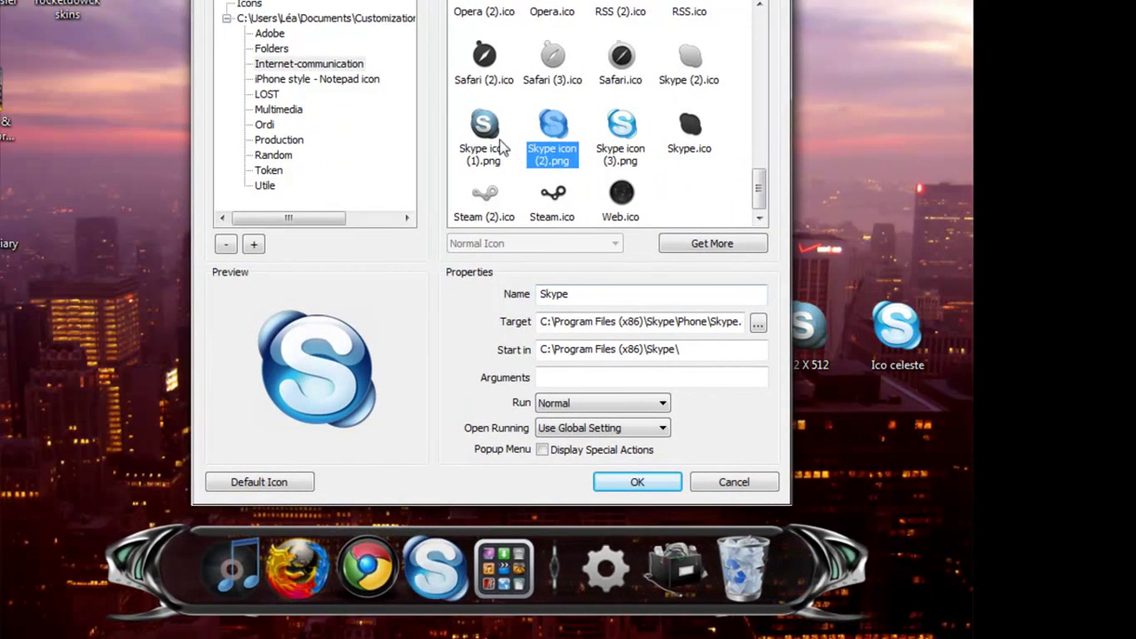
{"action": "left_click", "coordinate": [499, 143]}
{"action": "left_click", "coordinate": [611, 149]}
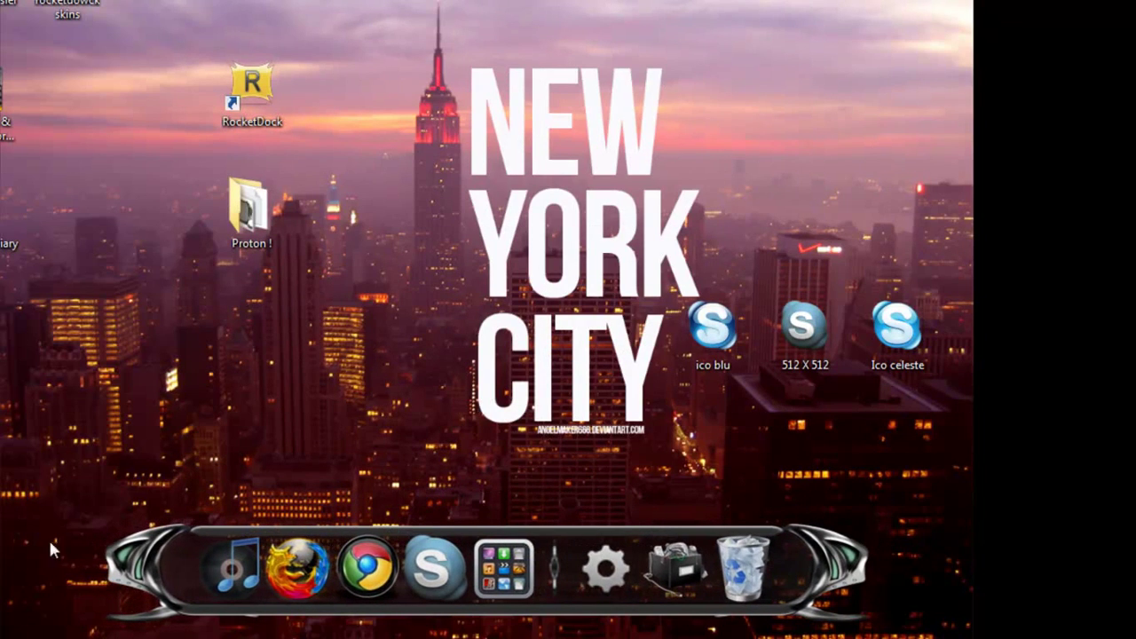
{"action": "mouse_move", "coordinate": [40, 635]}
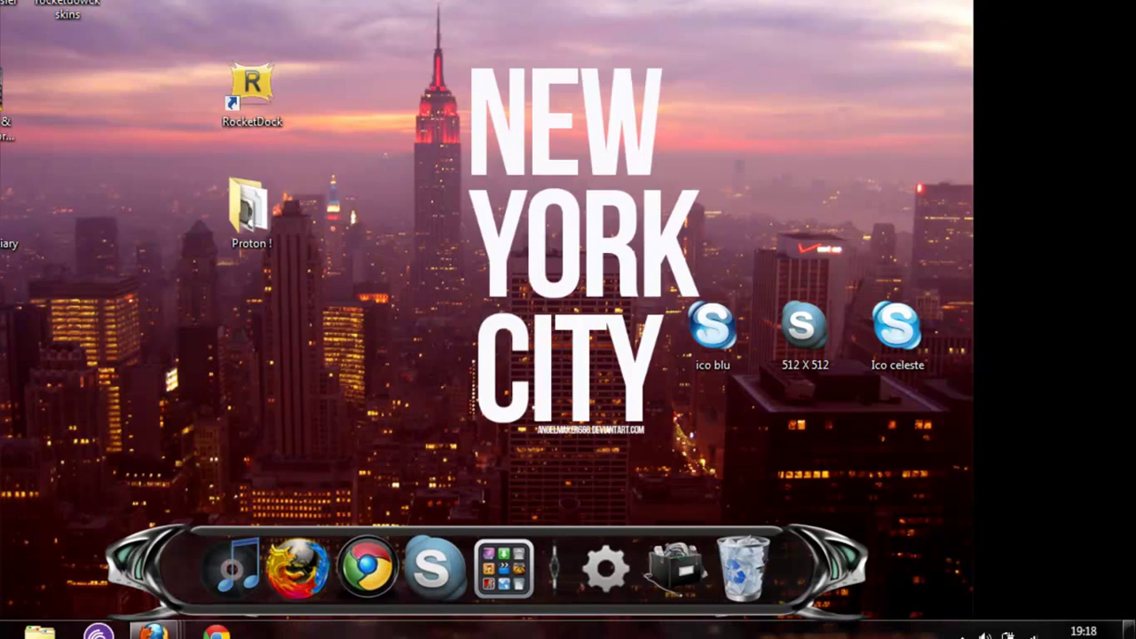
{"action": "mouse_move", "coordinate": [98, 631]}
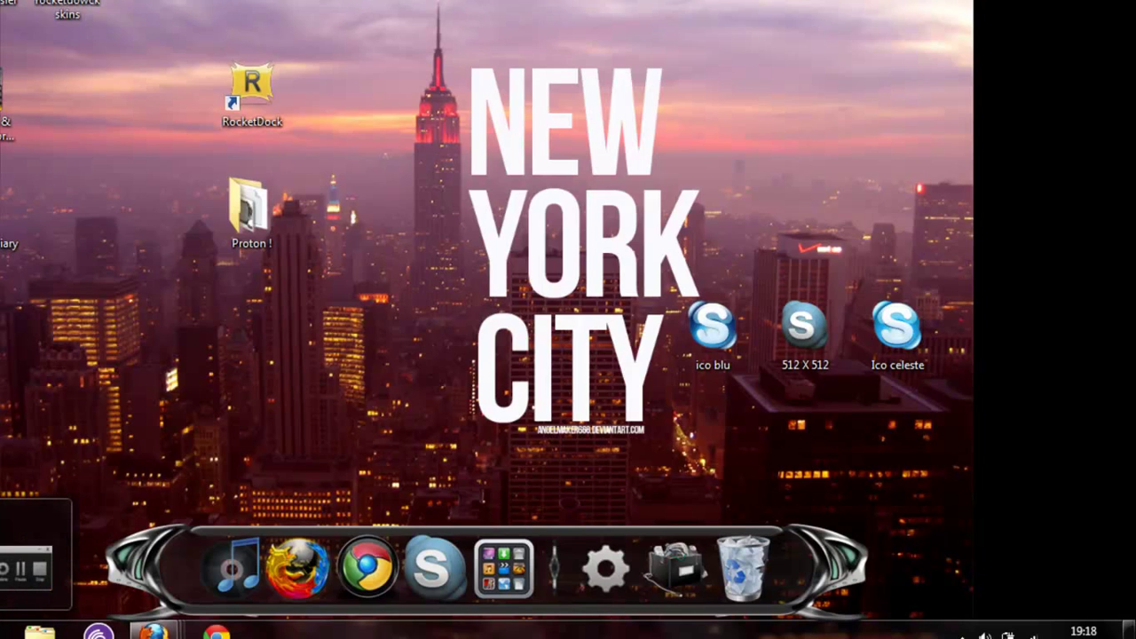